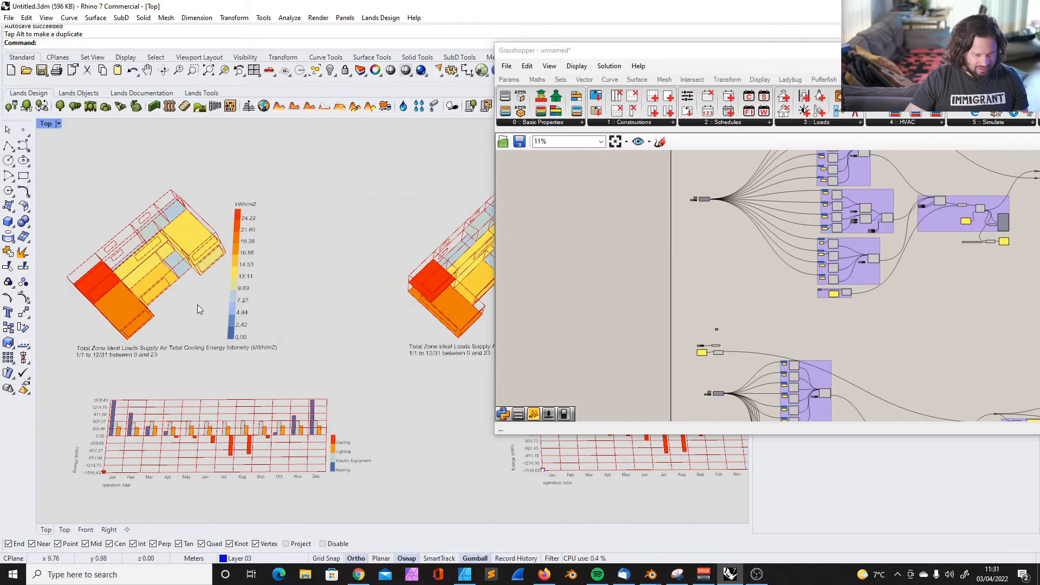
# Examine the two cooling energy intensity models, their monthly energy charts and the Grasshopper definitions that generate them
pyautogui.scroll(-3, 171, 288)
pyautogui.scroll(5, 184, 285)
pyautogui.scroll(-2, 297, 320)
pyautogui.scroll(-3, 179, 297)
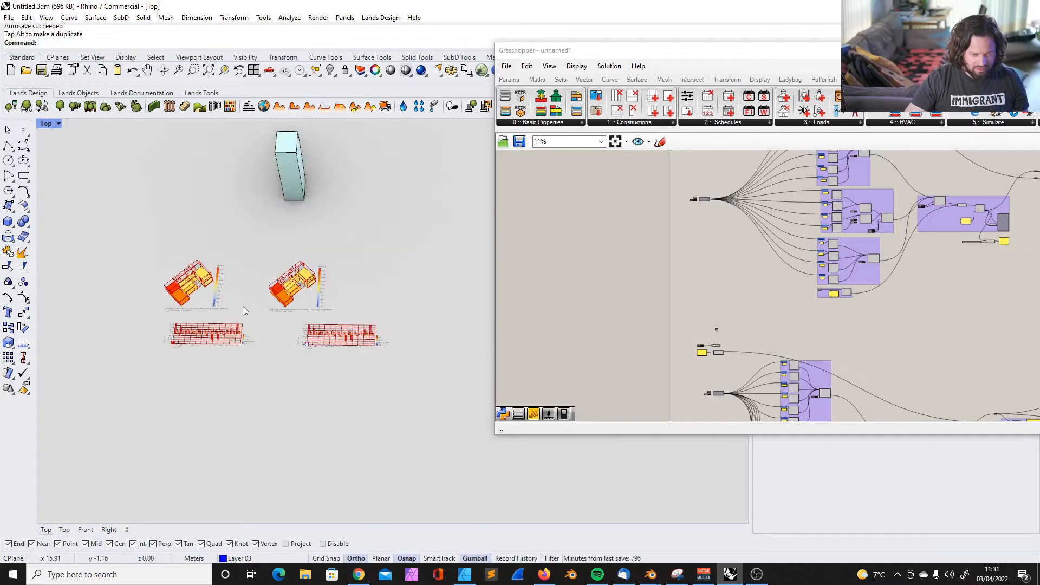
pyautogui.scroll(5, 254, 228)
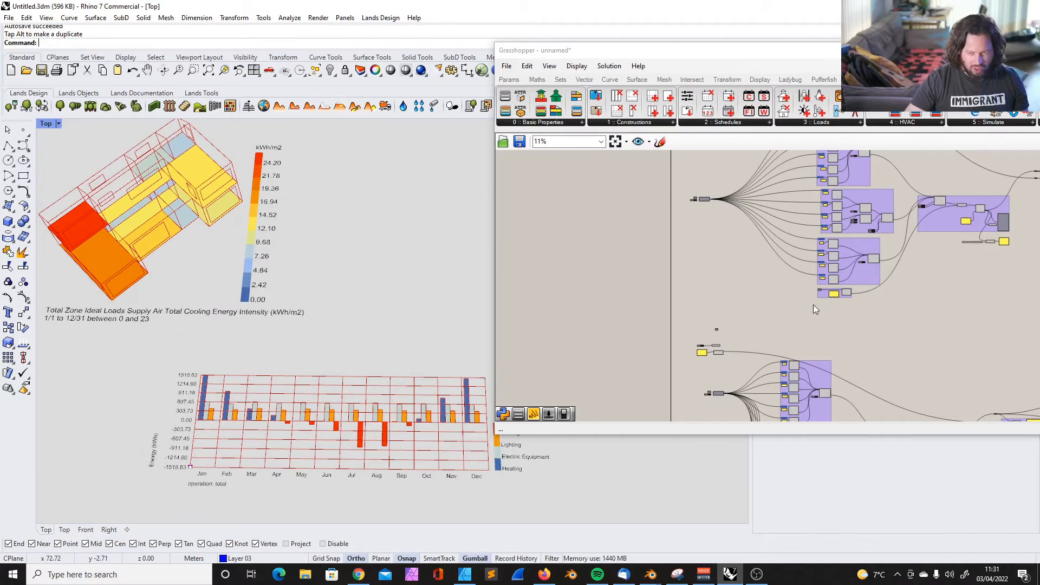
pyautogui.scroll(10, 879, 246)
pyautogui.scroll(-4, 697, 277)
pyautogui.scroll(2, 693, 255)
pyautogui.scroll(-3, 607, 301)
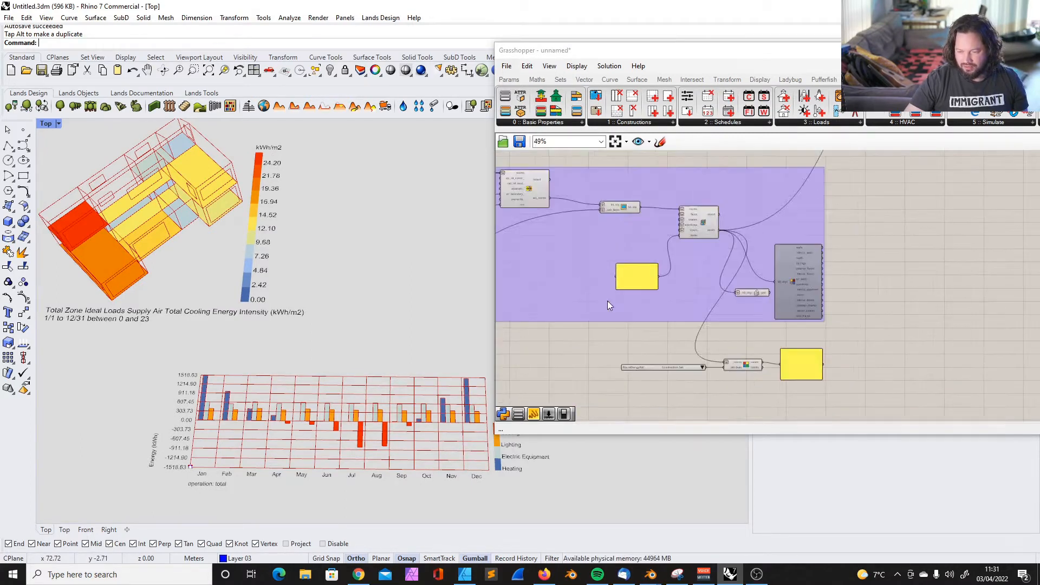
pyautogui.scroll(5, 805, 277)
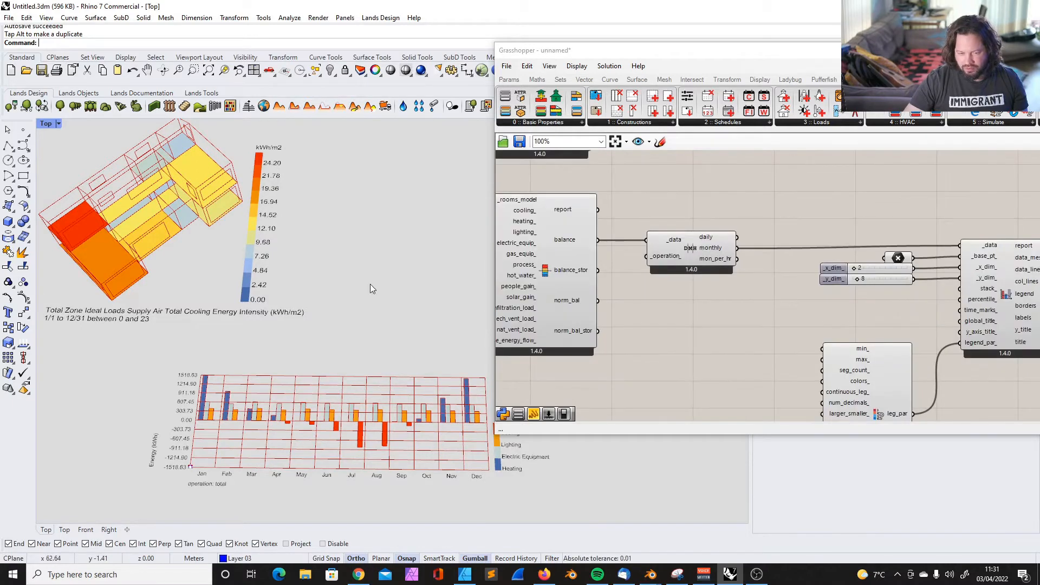
pyautogui.scroll(-10, 378, 287)
pyautogui.scroll(7, 319, 194)
pyautogui.click(321, 194)
pyautogui.scroll(-6, 272, 193)
pyautogui.moveTo(289, 255)
pyautogui.mouseDown(button='right')
pyautogui.moveTo(278, 244)
pyautogui.moveTo(299, 267)
pyautogui.moveTo(287, 257)
pyautogui.mouseUp(button='right')
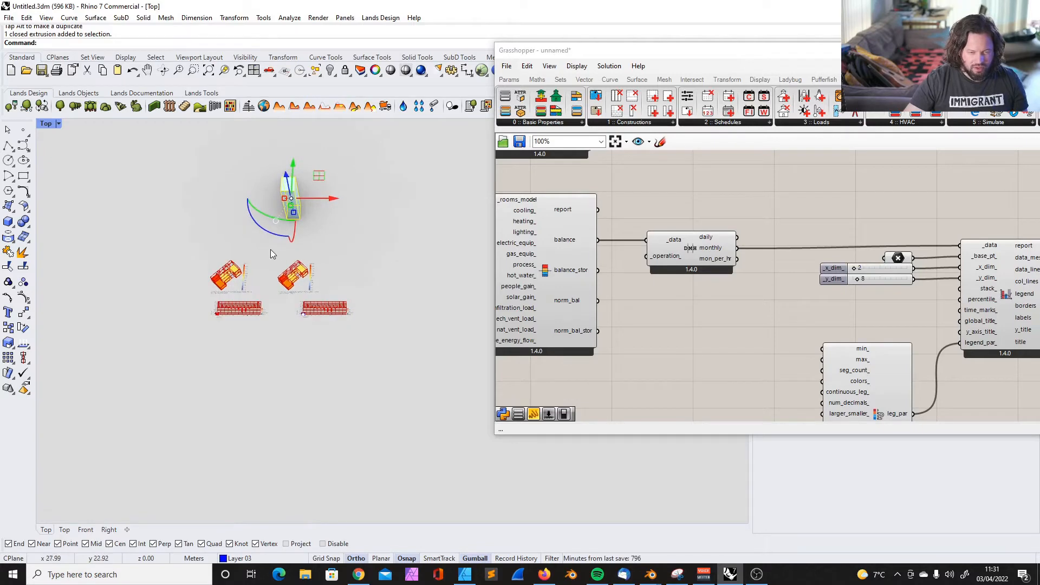
pyautogui.scroll(5, 269, 278)
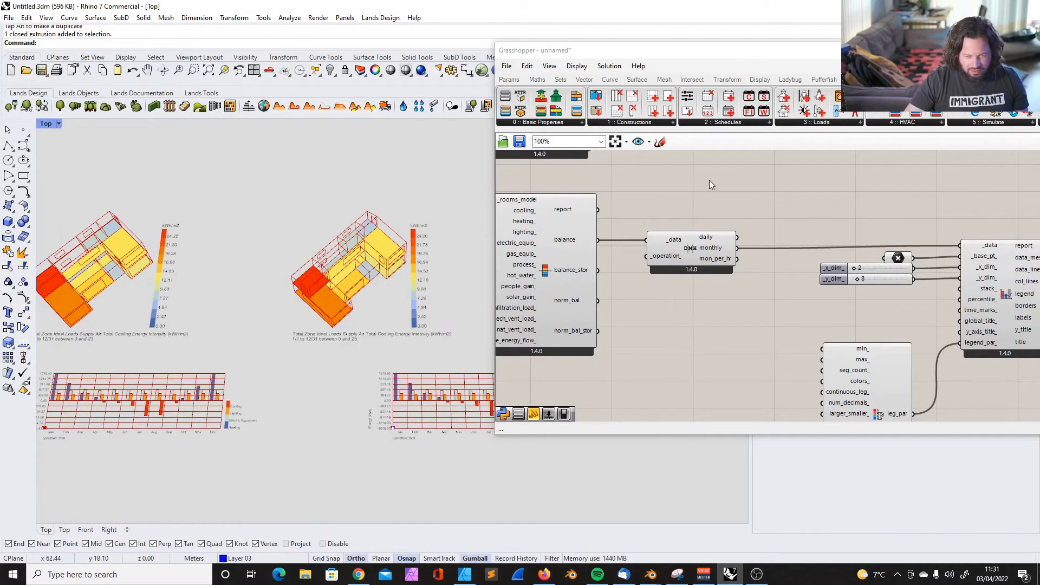
pyautogui.scroll(-5, 807, 226)
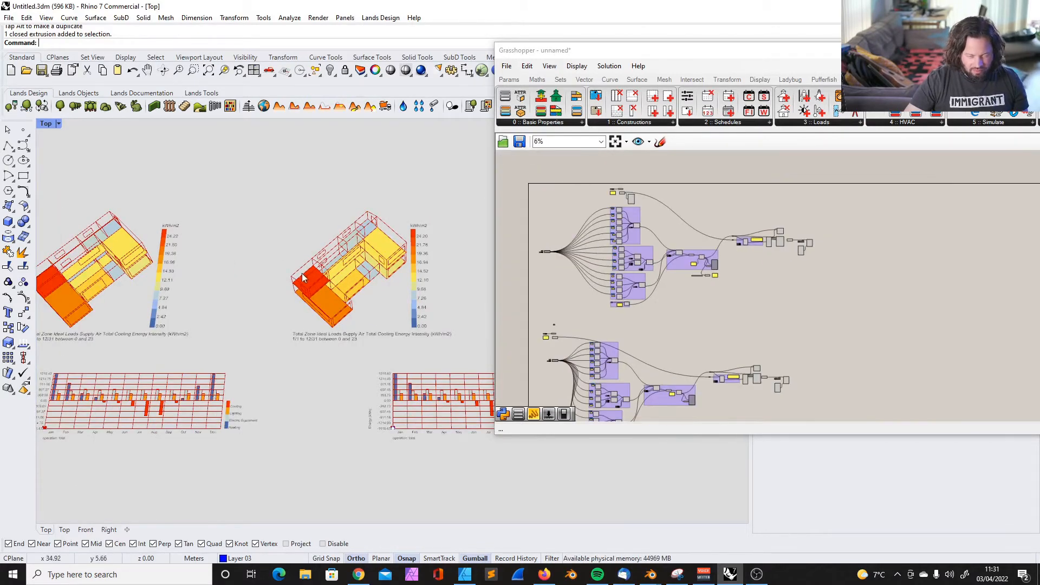
# Rotate the Top viewport to an oblique angle showing both buildings' energy results in three dimensions
pyautogui.moveTo(302, 273); pyautogui.dragTo(295, 291, button='right')
pyautogui.click(59, 124)
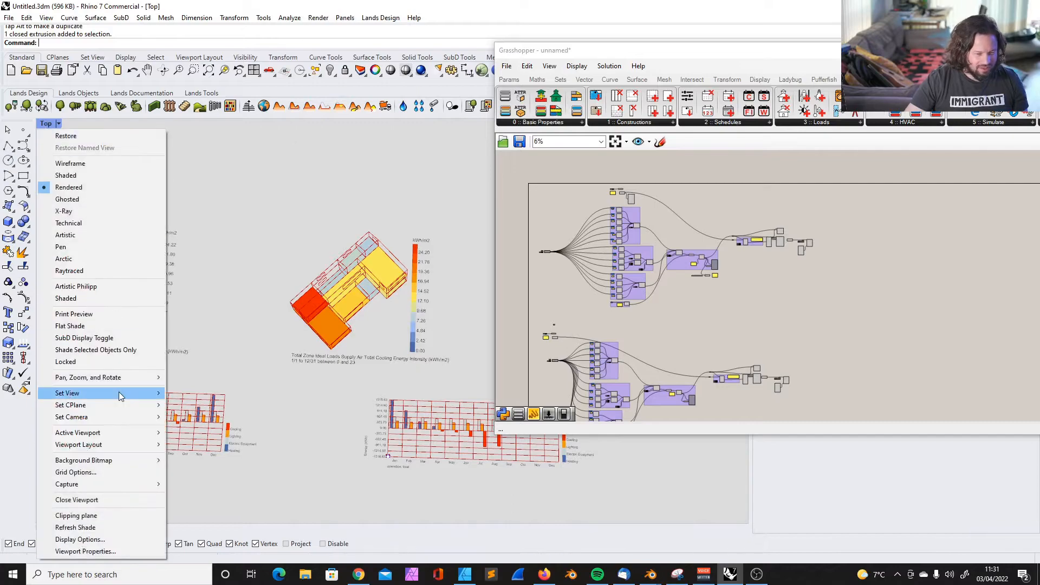
pyautogui.click(269, 335)
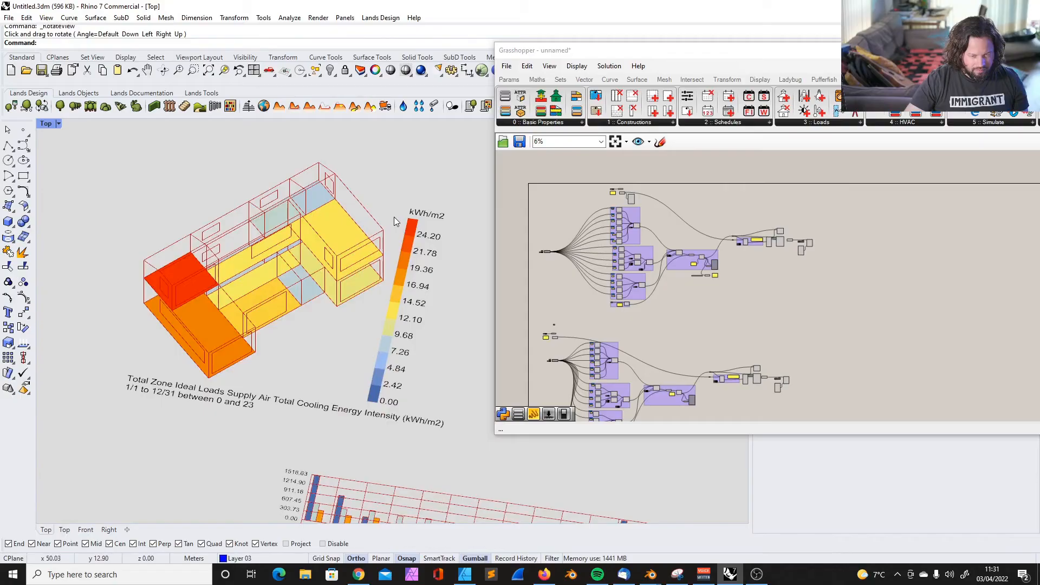
pyautogui.scroll(-5, 394, 217)
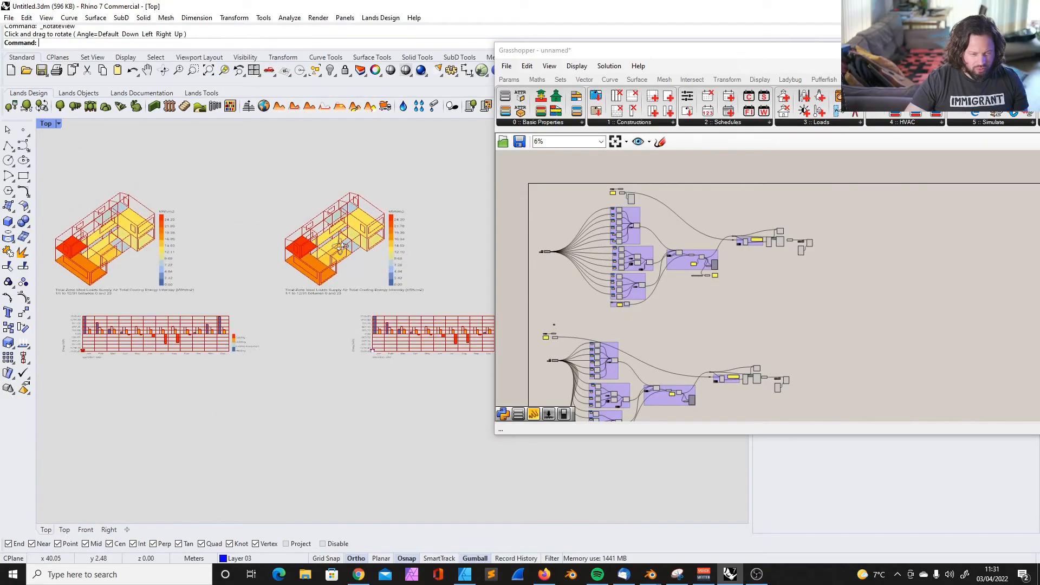
pyautogui.moveTo(44, 173); pyautogui.dragTo(264, 410)
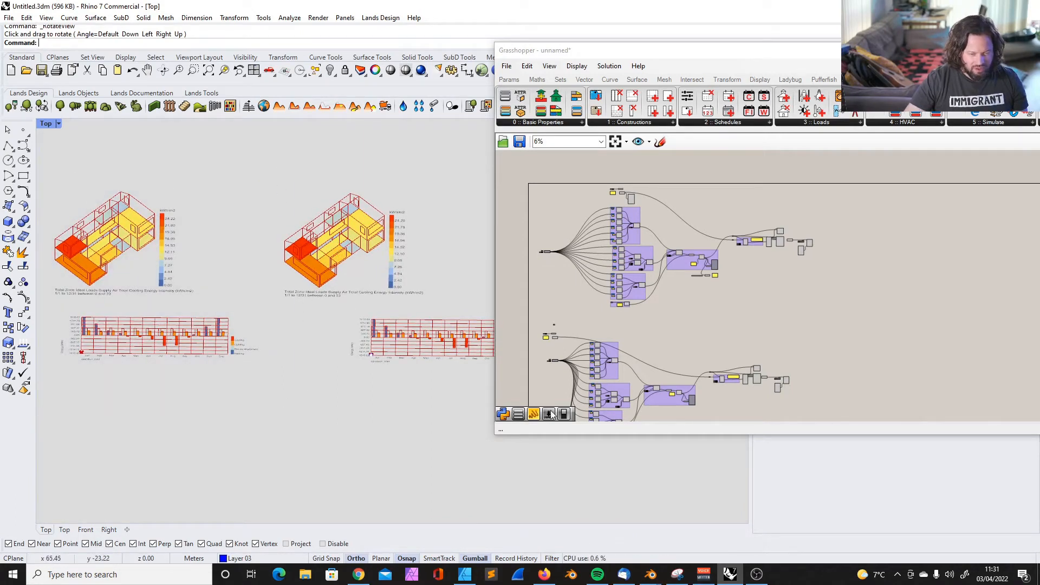
# Move the Grasshopper window to reveal more of its toolbar and select the entire upper energy definition to highlight its results
pyautogui.scroll(-6, 222, 382)
pyautogui.scroll(9, 343, 343)
pyautogui.scroll(4, 206, 173)
pyautogui.scroll(-3, 191, 226)
pyautogui.scroll(1, 221, 238)
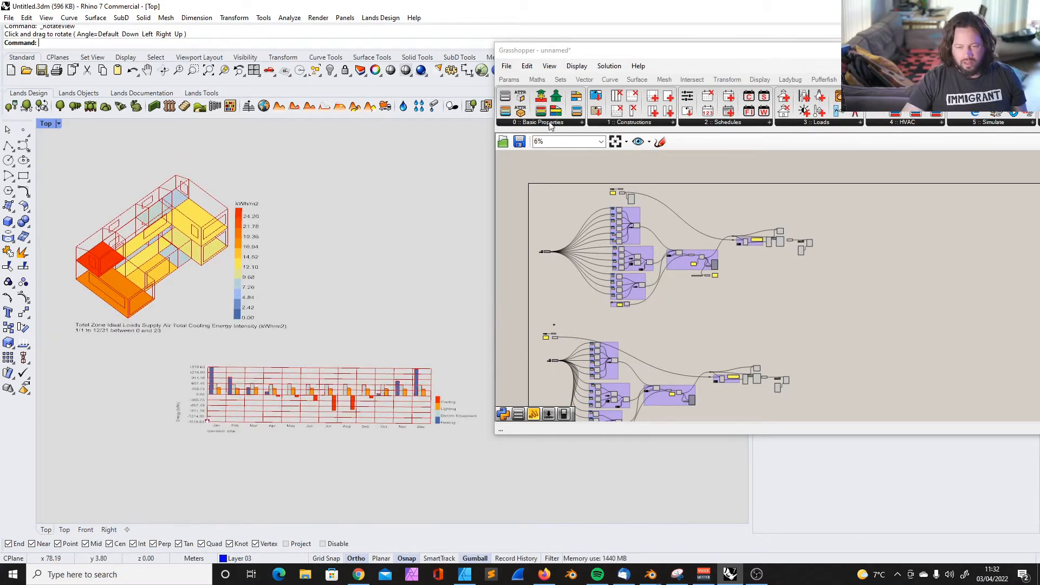
pyautogui.moveTo(590, 47); pyautogui.dragTo(520, 91)
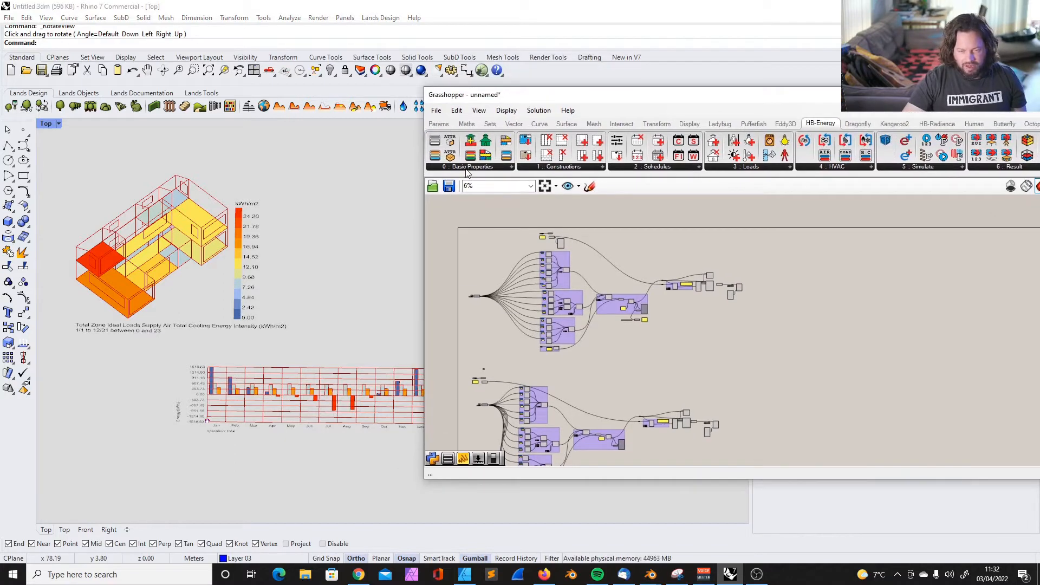
pyautogui.moveTo(487, 217); pyautogui.dragTo(851, 360)
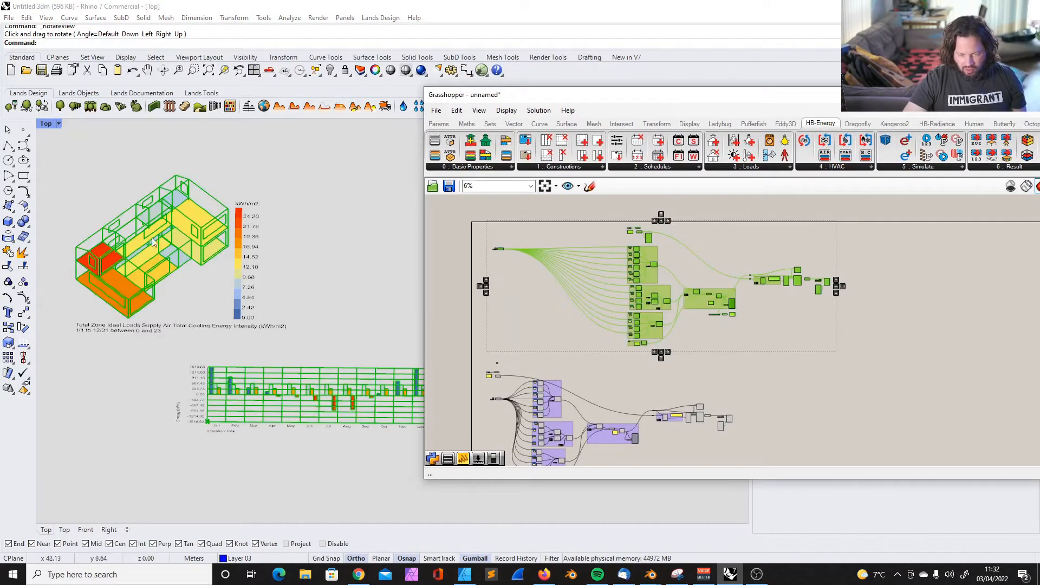
# Select the monthly chart components at the end of the energy definition to highlight their output, and clear the selection
pyautogui.scroll(-3, 232, 310)
pyautogui.scroll(5, 231, 309)
pyautogui.scroll(10, 810, 274)
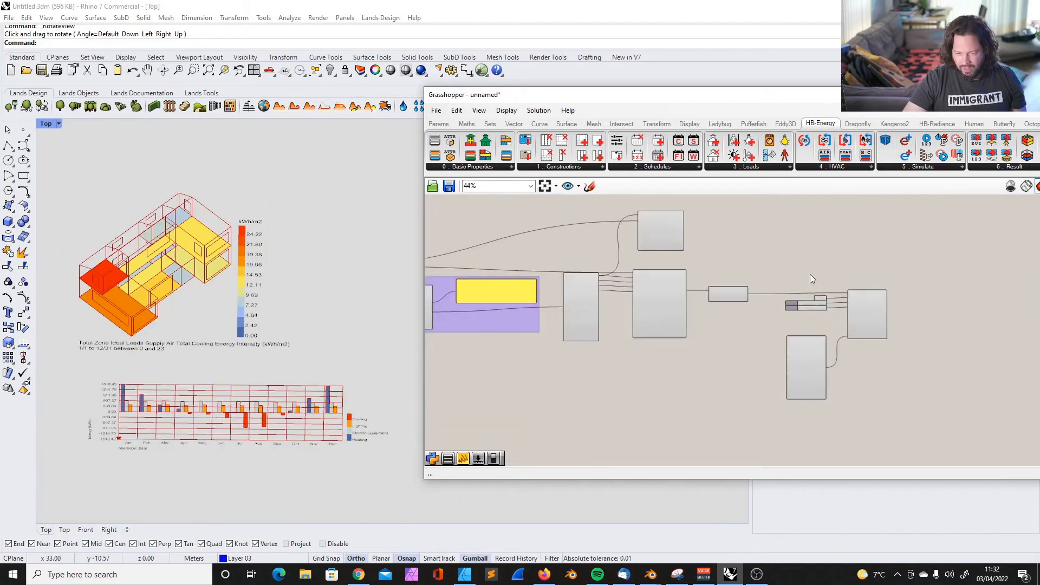
pyautogui.scroll(-3, 704, 255)
pyautogui.moveTo(692, 295); pyautogui.dragTo(898, 428)
pyautogui.scroll(3, 290, 449)
pyautogui.scroll(-4, 213, 375)
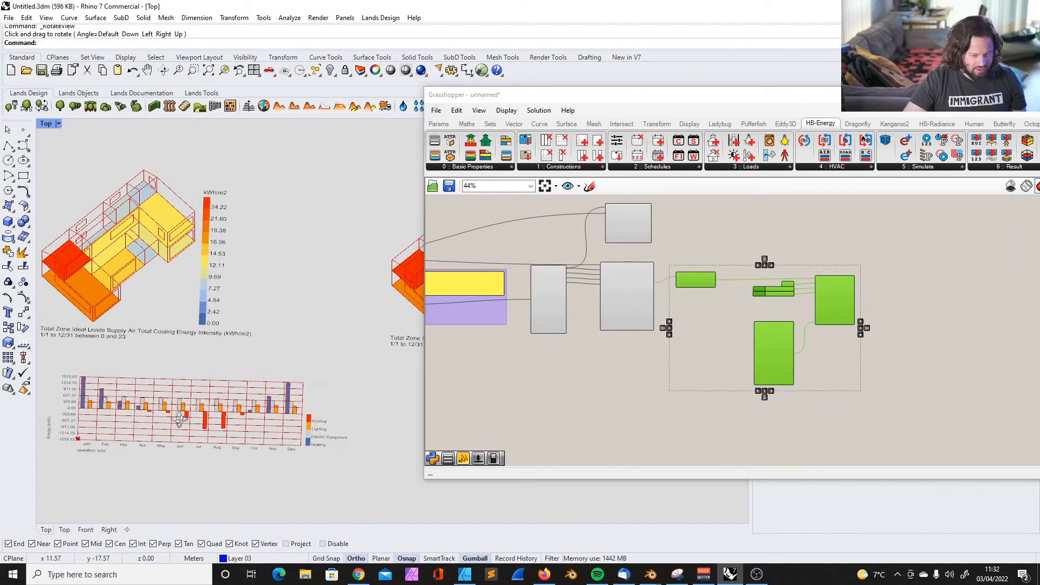
pyautogui.scroll(3, 181, 419)
pyautogui.click(620, 414)
# Examine the monthly energy chart's bars and legend, and the cooling energy intensity model above it
pyautogui.scroll(-3, 274, 393)
pyautogui.scroll(4, 372, 418)
pyautogui.scroll(2, 372, 419)
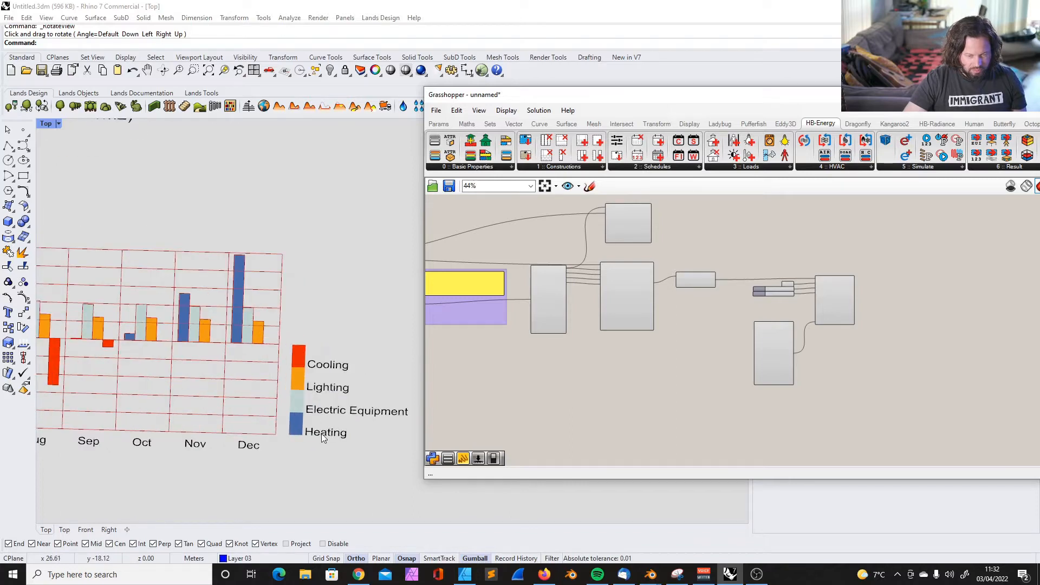
pyautogui.scroll(-5, 320, 433)
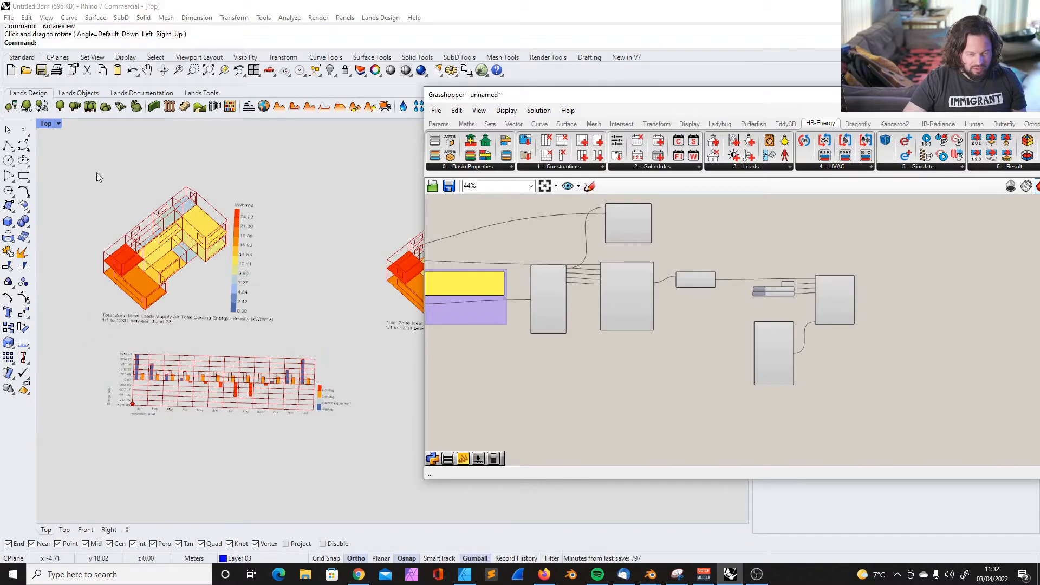
pyautogui.scroll(2, 214, 236)
pyautogui.scroll(-1, 213, 236)
pyautogui.scroll(2, 214, 236)
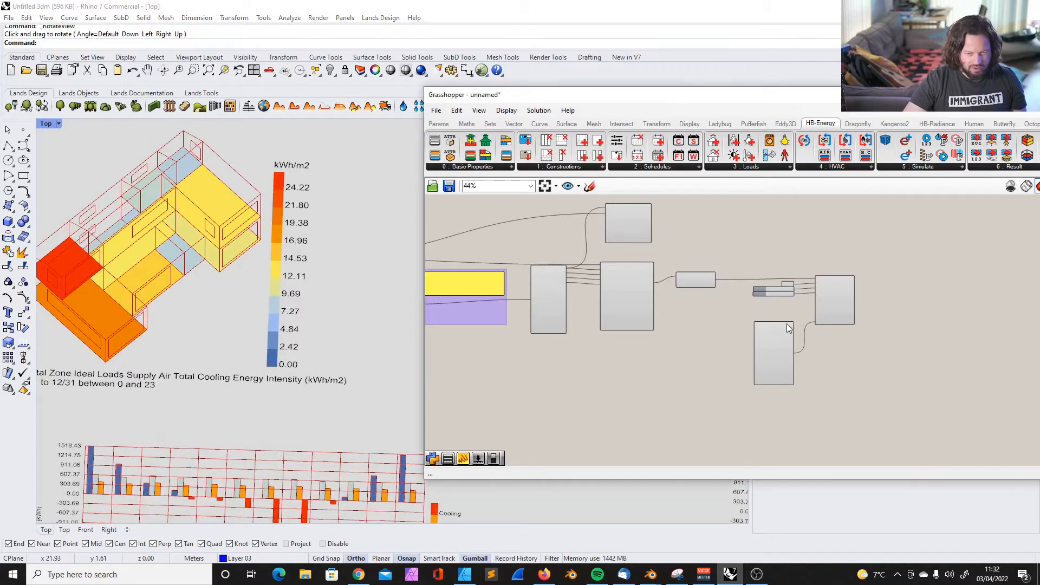
# Connect the results component's heating output to the room-colouring component's _data input
pyautogui.scroll(5, 684, 265)
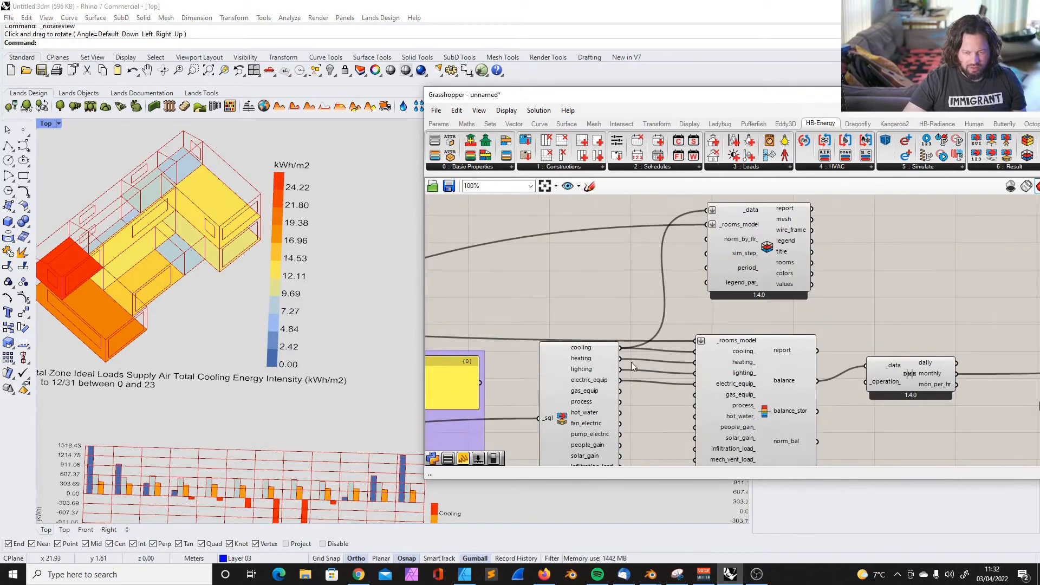
pyautogui.scroll(-2, 641, 336)
pyautogui.scroll(-1, 394, 261)
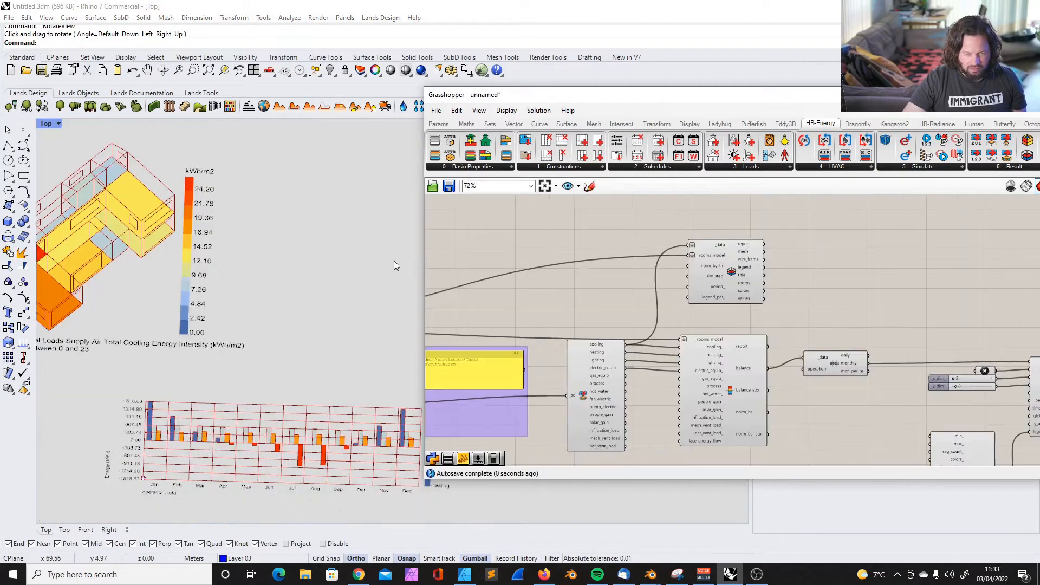
pyautogui.scroll(-3, 297, 235)
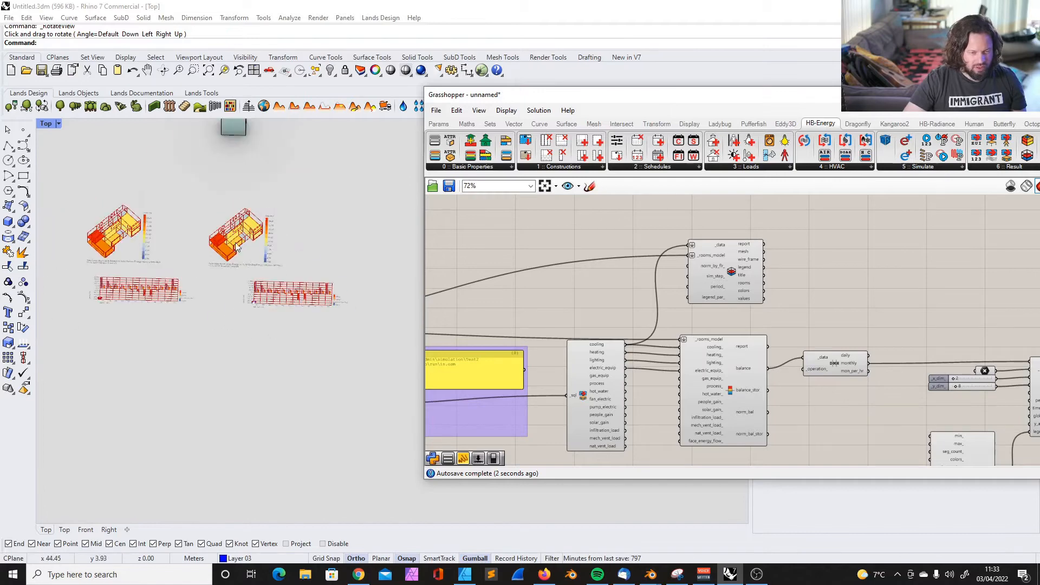
pyautogui.scroll(4, 197, 157)
pyautogui.scroll(4, 204, 141)
pyautogui.scroll(-4, 194, 152)
pyautogui.scroll(6, 209, 144)
pyautogui.scroll(-6, 236, 243)
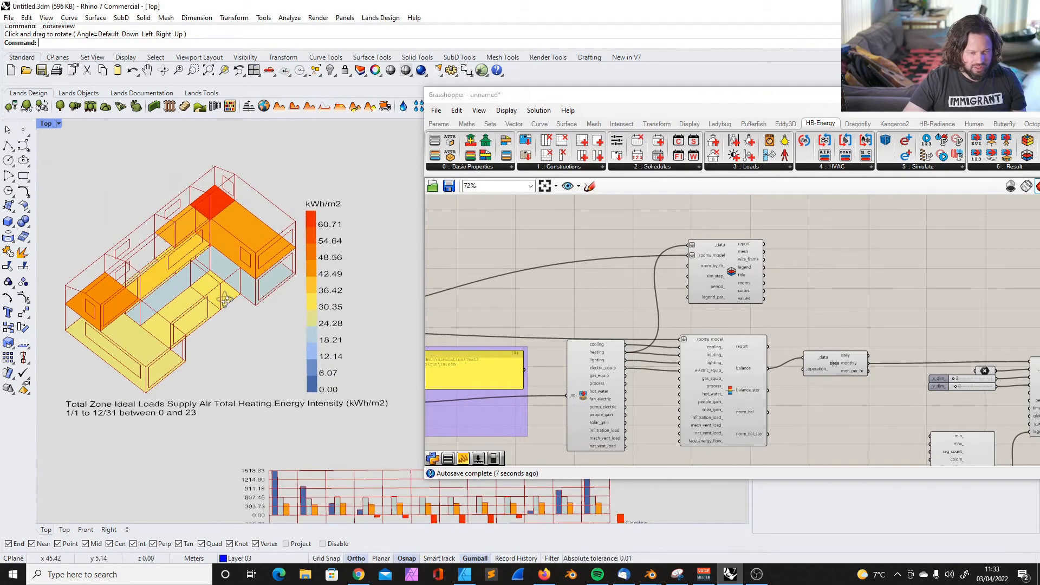
pyautogui.moveTo(626, 344); pyautogui.dragTo(689, 245)
# Switch the room-colouring component's _data input to the lighting output, and finally to the electric_equip output
pyautogui.moveTo(626, 360); pyautogui.dragTo(690, 246)
pyautogui.moveTo(239, 244)
pyautogui.mouseDown(button='right')
pyautogui.moveTo(238, 228)
pyautogui.moveTo(234, 266)
pyautogui.moveTo(241, 254)
pyautogui.mouseUp(button='right')
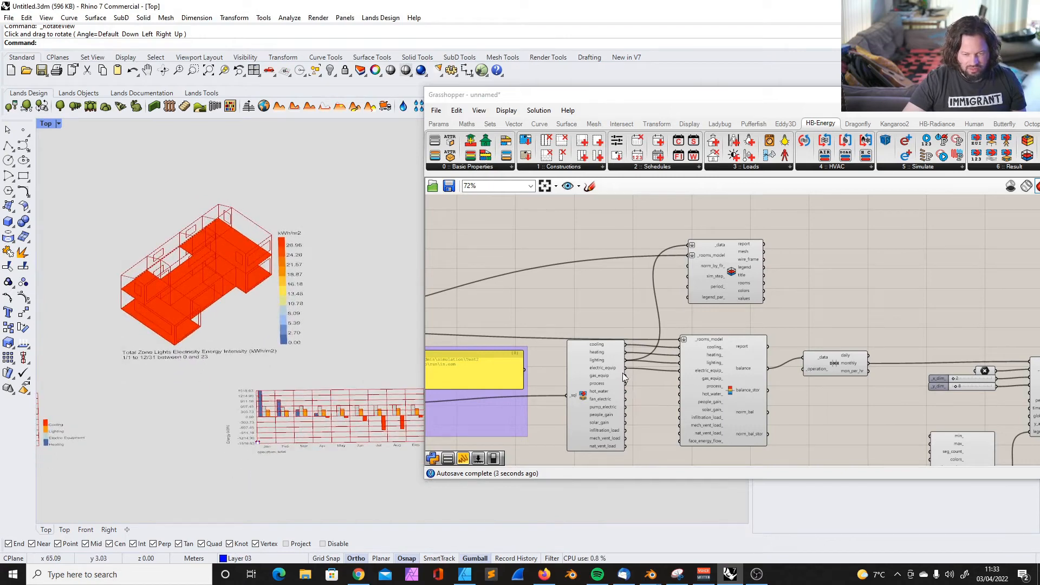
pyautogui.moveTo(626, 370); pyautogui.dragTo(690, 247)
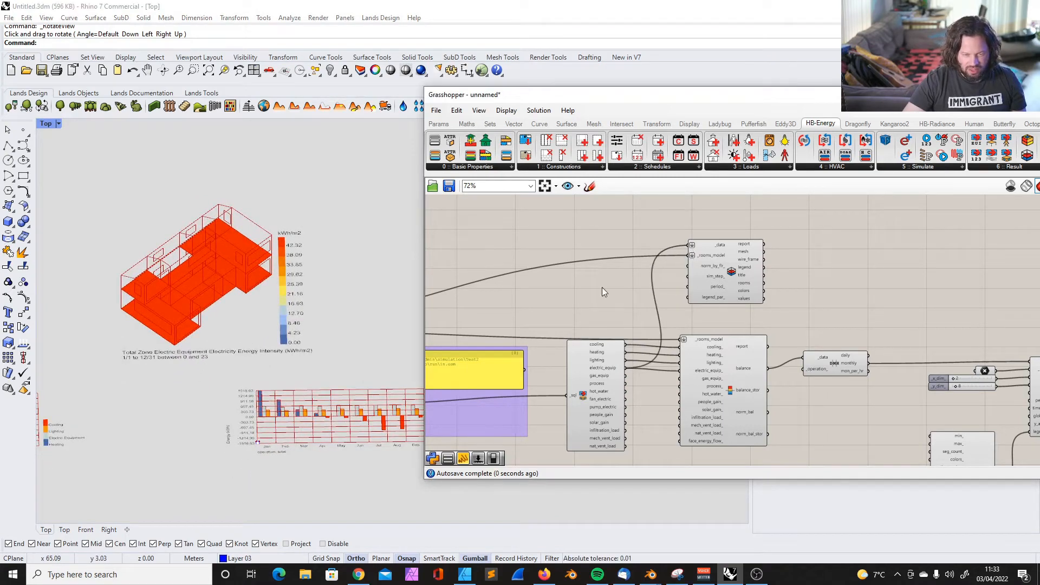
pyautogui.scroll(3, 640, 370)
pyautogui.scroll(-2, 569, 358)
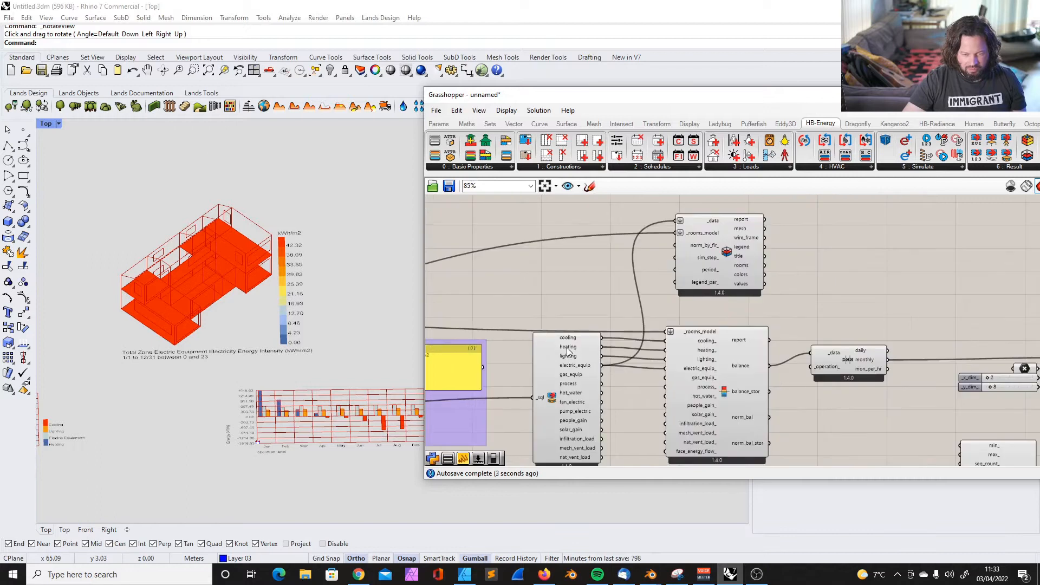
# Examine the outputs available on the energy results component and the simulation component that feeds it
pyautogui.moveTo(601, 425); pyautogui.dragTo(567, 366, button='right')
pyautogui.scroll(3, 563, 361)
pyautogui.moveTo(551, 312)
pyautogui.mouseDown()
pyautogui.moveTo(551, 295)
pyautogui.moveTo(552, 313)
pyautogui.mouseUp()
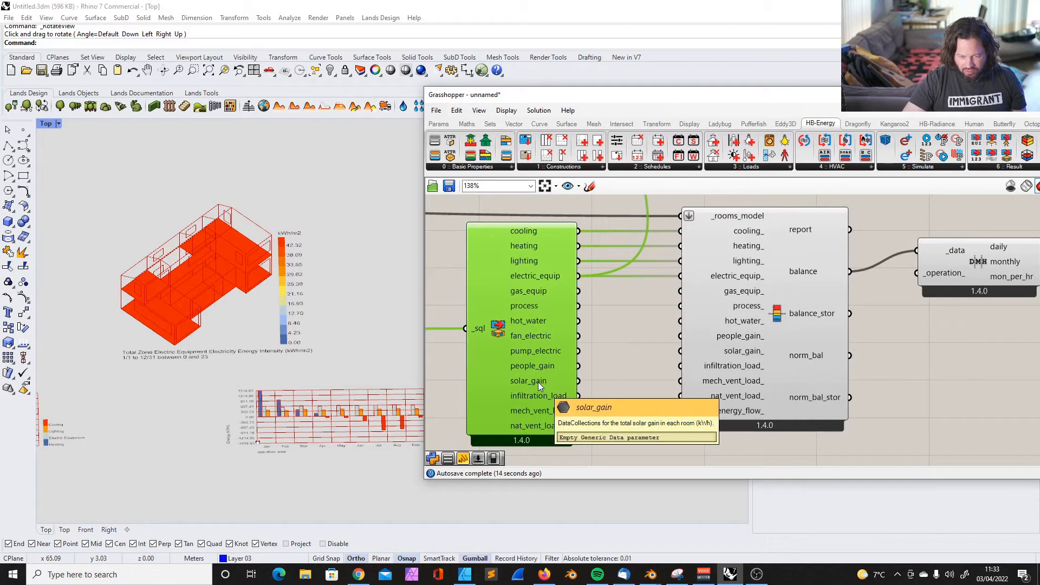
pyautogui.scroll(-5, 536, 395)
pyautogui.scroll(3, 631, 306)
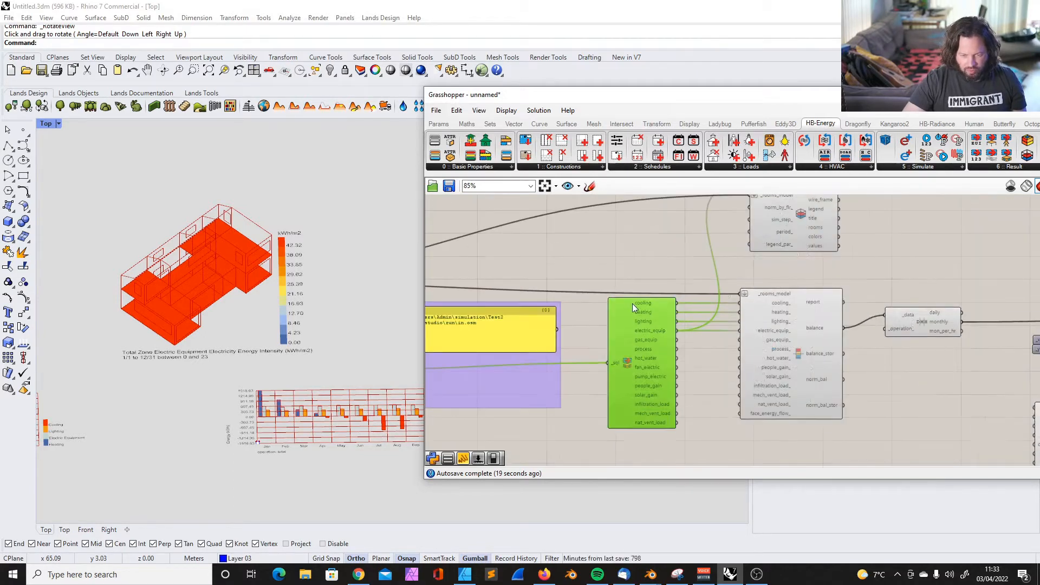
pyautogui.scroll(-5, 485, 388)
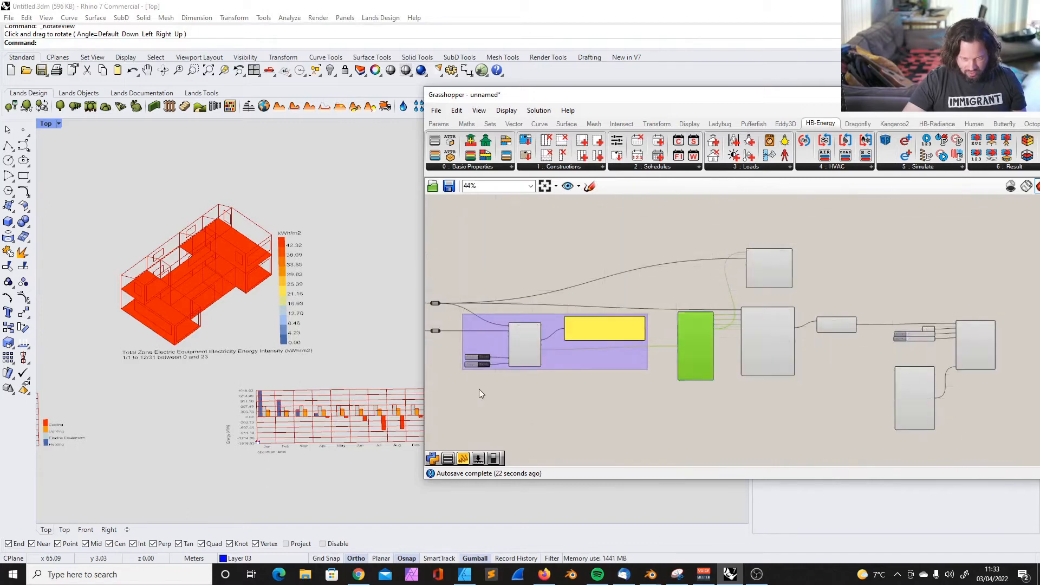
pyautogui.scroll(4, 547, 320)
pyautogui.moveTo(832, 284); pyautogui.dragTo(834, 284)
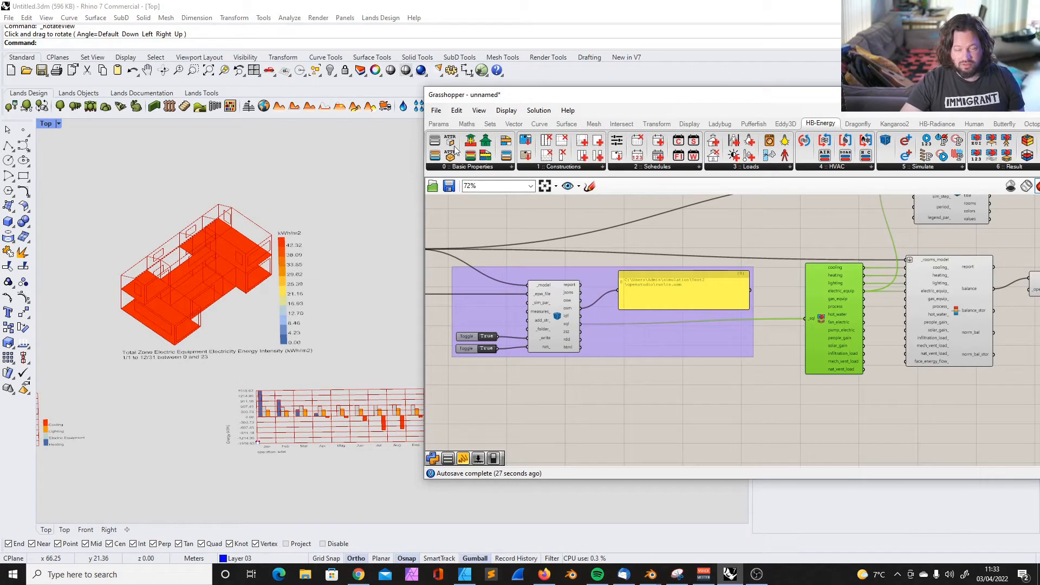
# Review the HB-Energy components available for Basic Properties, Constructions and Schedules
pyautogui.click(470, 164)
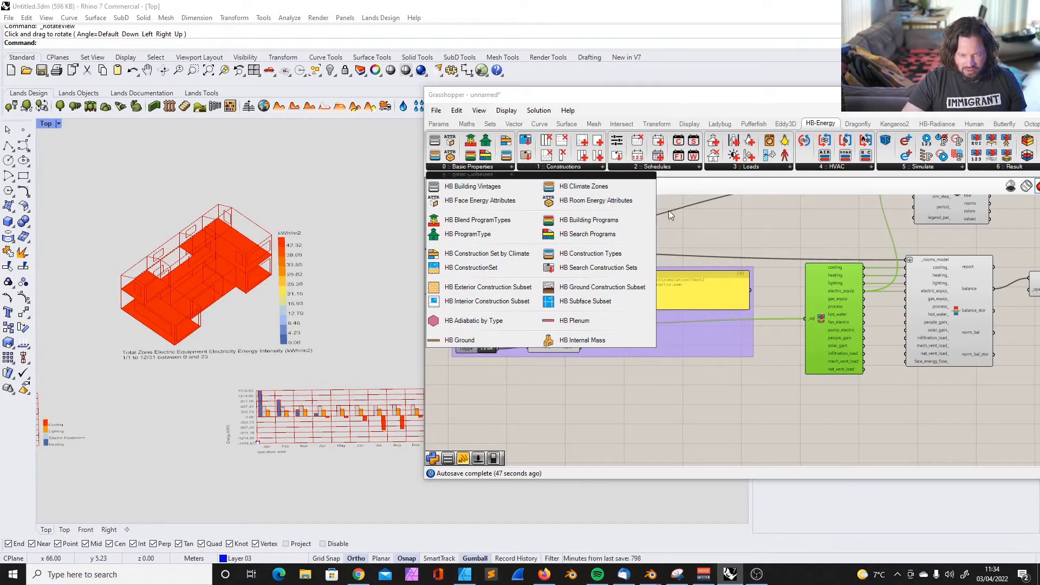
pyautogui.click(573, 166)
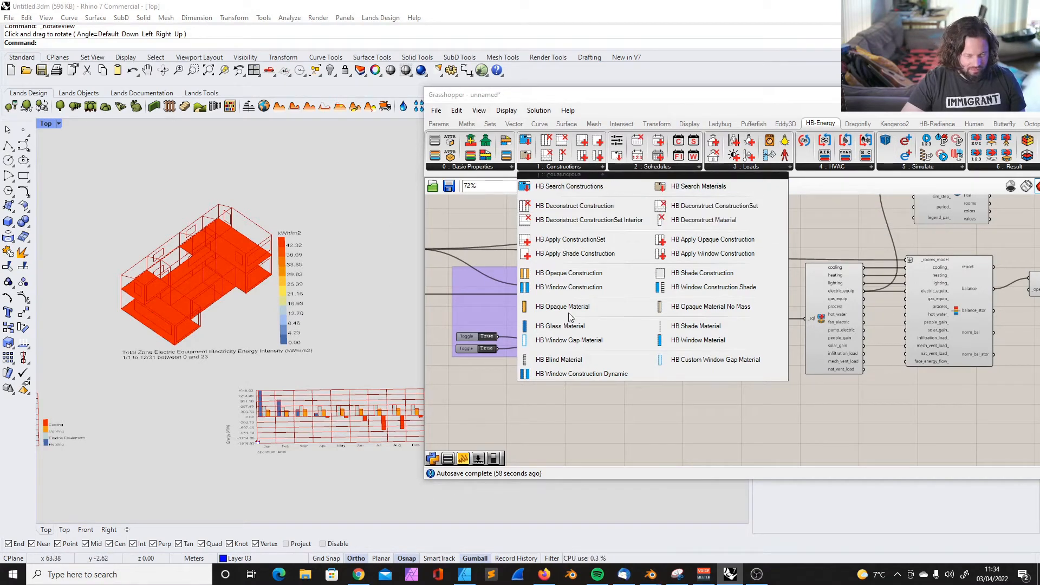
pyautogui.click(657, 166)
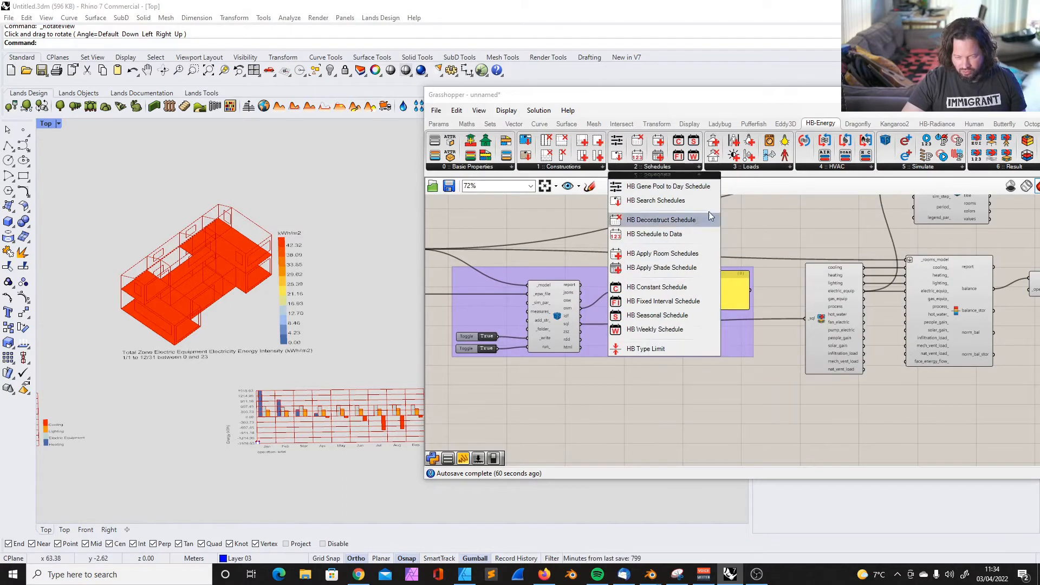
pyautogui.click(693, 229)
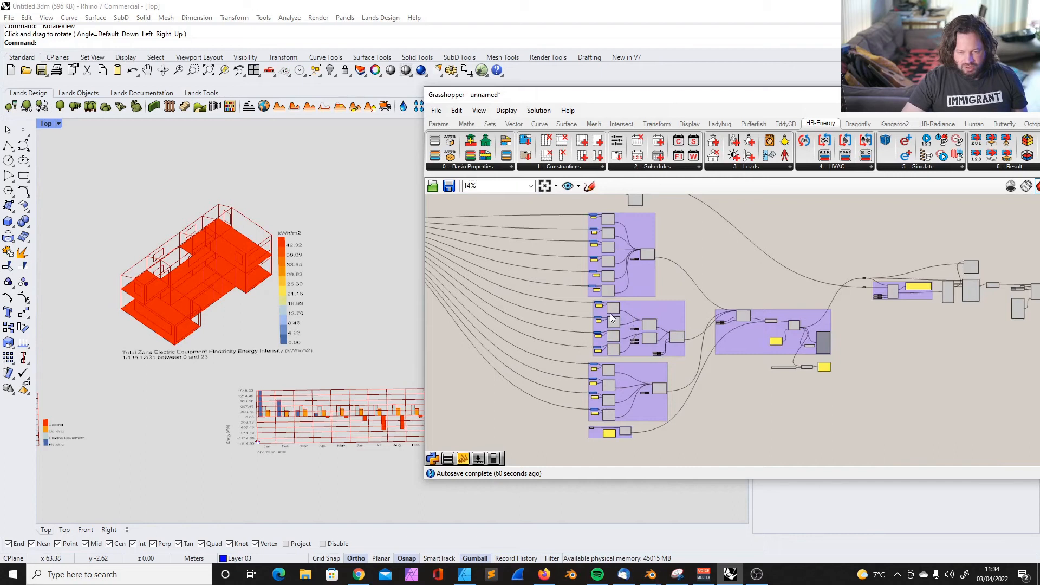
# Select individual room components together with their closed Brep inputs and name panels in the room group to inspect them
pyautogui.scroll(5, 607, 219)
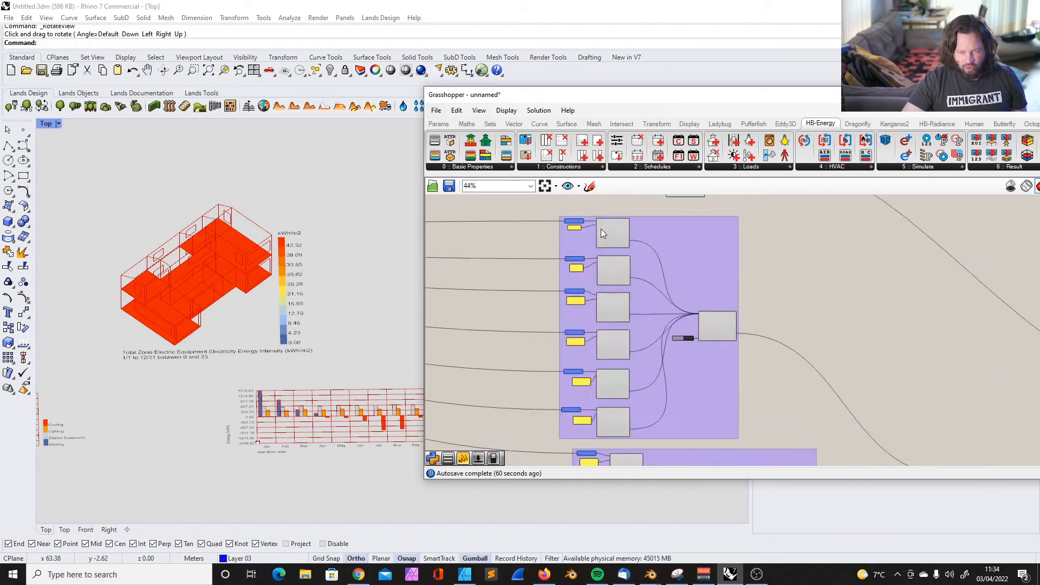
pyautogui.moveTo(535, 273); pyautogui.dragTo(679, 331)
pyautogui.moveTo(633, 299); pyautogui.dragTo(632, 294)
pyautogui.moveTo(515, 319); pyautogui.dragTo(664, 391)
pyautogui.scroll(3, 629, 323)
pyautogui.moveTo(537, 274); pyautogui.dragTo(648, 319)
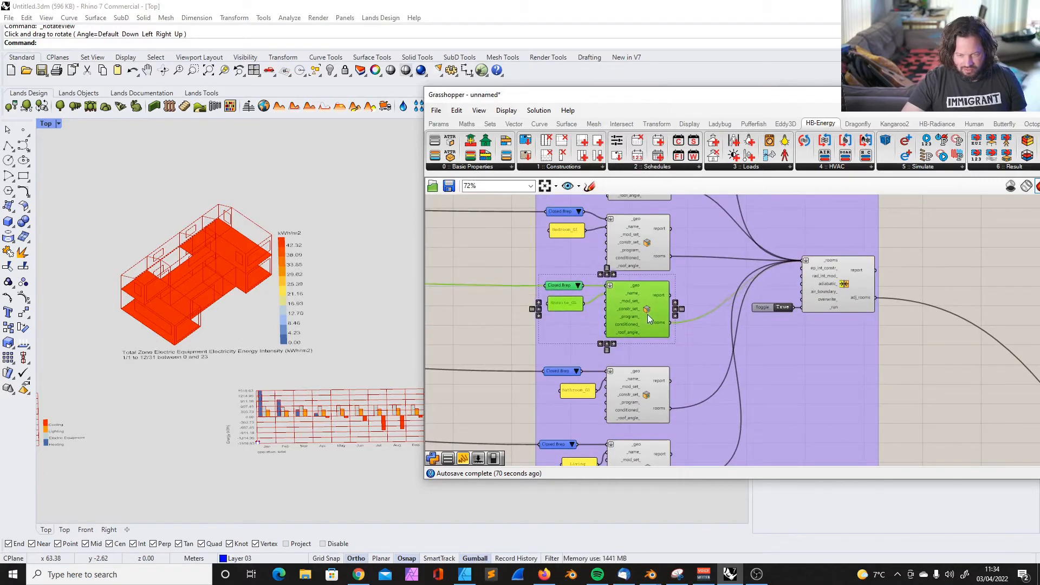
# Select the last rooms in the group one at a time, each with its closed Brep and name panel, to inspect them
pyautogui.moveTo(515, 349); pyautogui.dragTo(682, 430)
pyautogui.moveTo(652, 388); pyautogui.dragTo(652, 373)
pyautogui.scroll(-3, 639, 307)
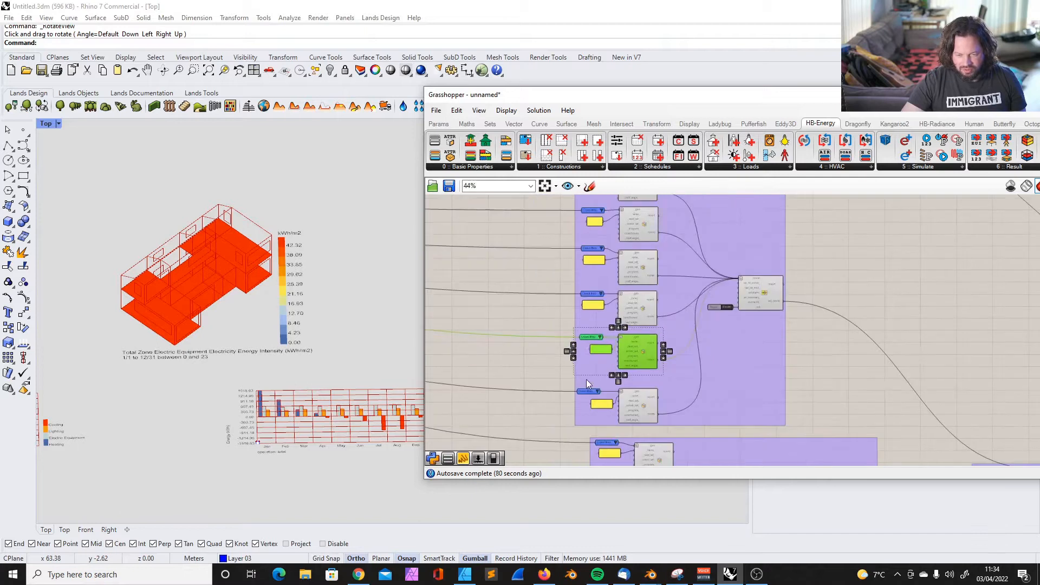
pyautogui.scroll(2, 593, 391)
pyautogui.moveTo(551, 374); pyautogui.dragTo(687, 440)
pyautogui.moveTo(669, 401); pyautogui.dragTo(670, 382)
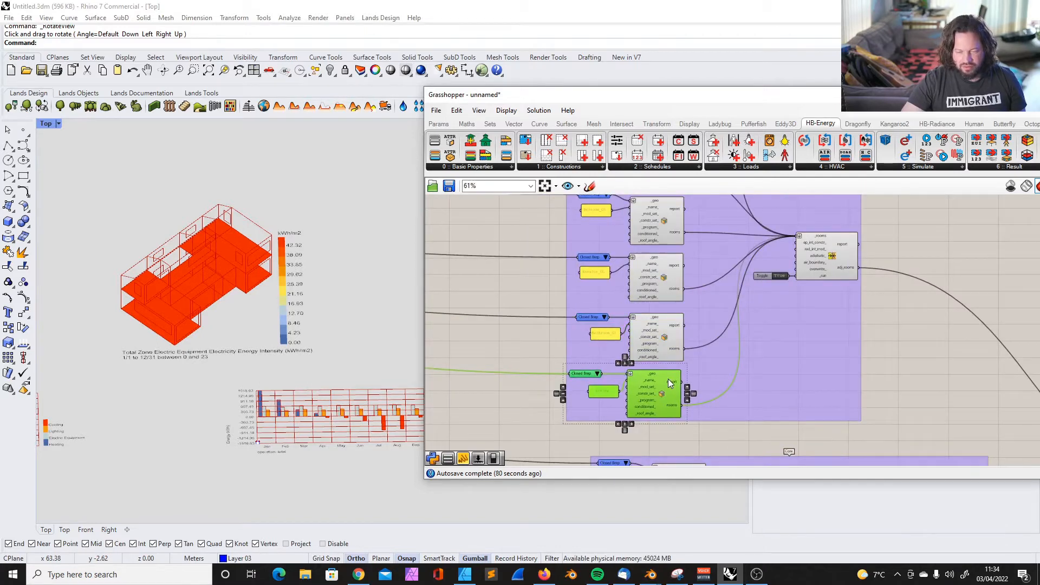
# Inspect the Kitchen room component by selecting its Closed Brep input, and reposition the Grasshopper window
pyautogui.scroll(-3, 657, 330)
pyautogui.scroll(6, 641, 244)
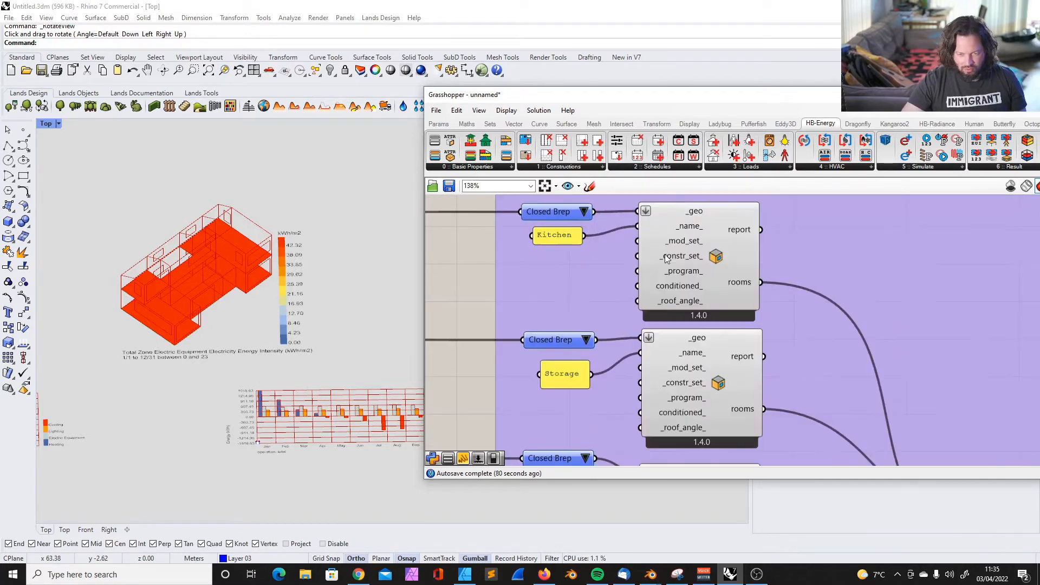
pyautogui.click(707, 236)
pyautogui.click(552, 209)
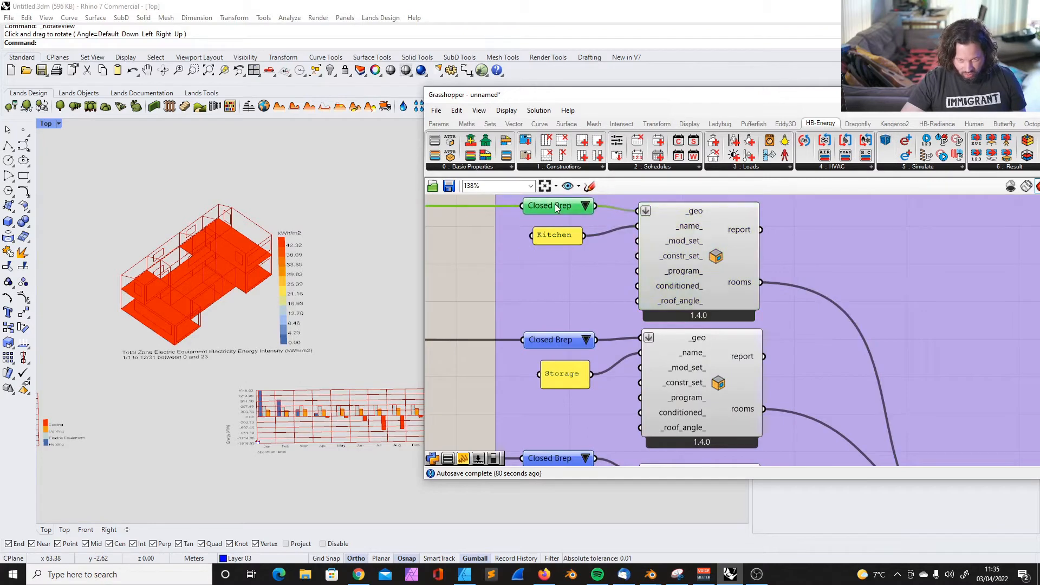
pyautogui.moveTo(632, 98); pyautogui.dragTo(578, 84)
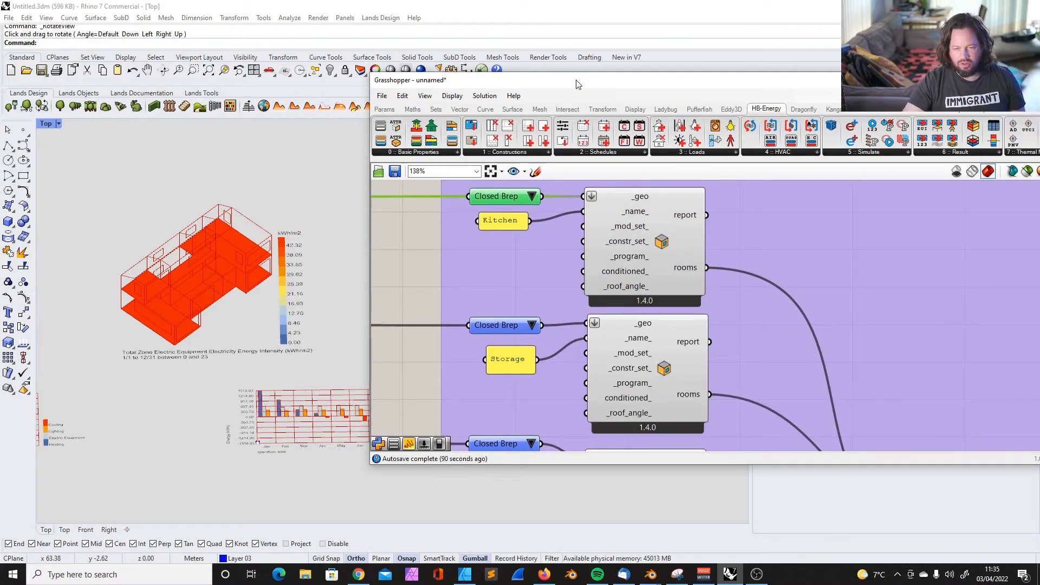
# Select the Storage room component with its Closed Brep and name panel, and examine its inputs including _program_
pyautogui.scroll(-5, 590, 278)
pyautogui.scroll(4, 525, 256)
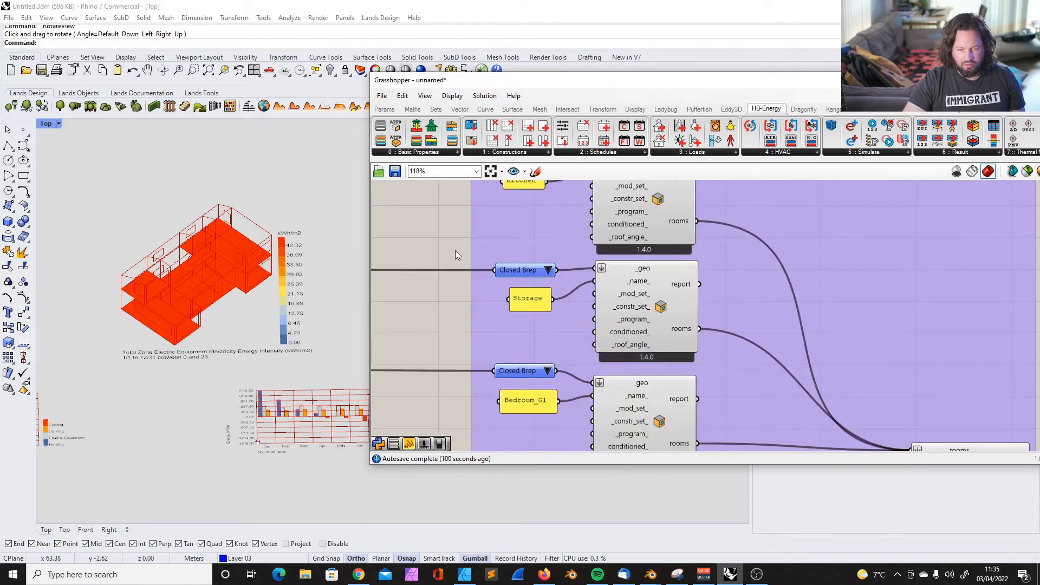
pyautogui.moveTo(446, 249); pyautogui.dragTo(748, 373)
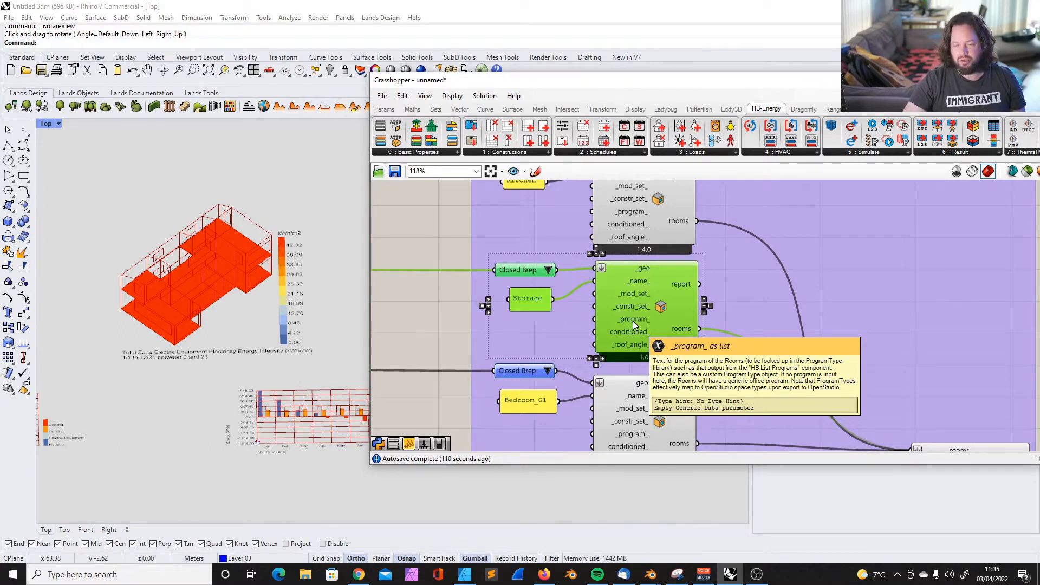
pyautogui.moveTo(443, 253); pyautogui.dragTo(729, 369)
pyautogui.moveTo(442, 248); pyautogui.dragTo(720, 379)
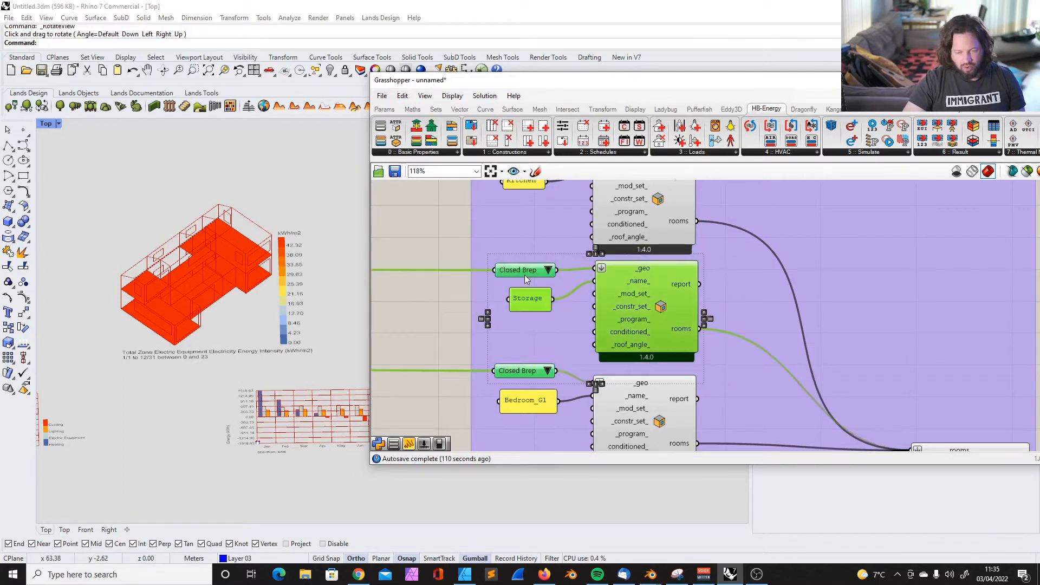
pyautogui.moveTo(457, 251); pyautogui.dragTo(757, 377)
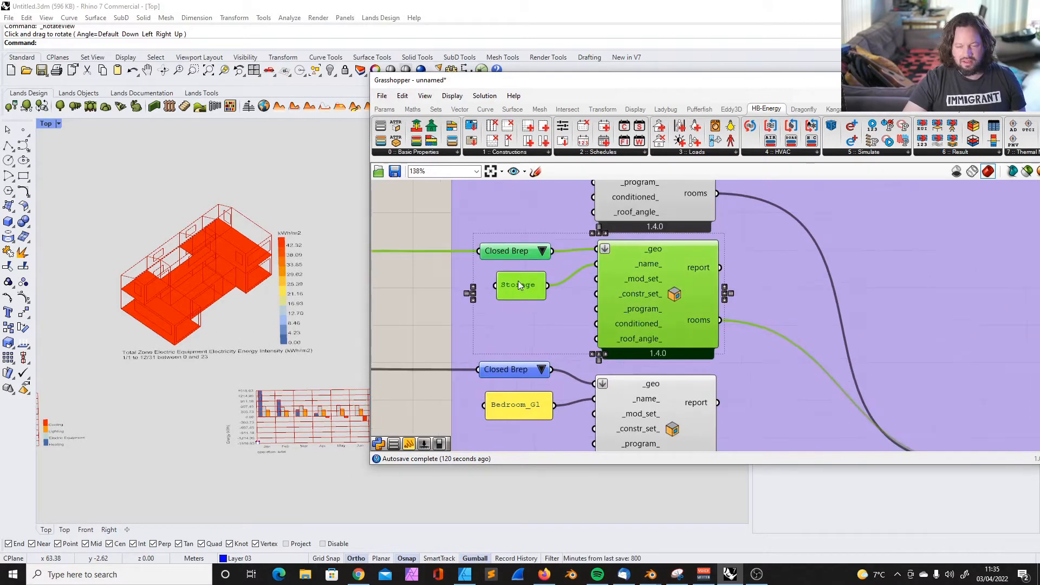
# Select all six rooms of the upper group with their Brep inputs and name panels, clear the selection and review the group
pyautogui.scroll(-6, 547, 282)
pyautogui.moveTo(528, 226); pyautogui.dragTo(616, 395)
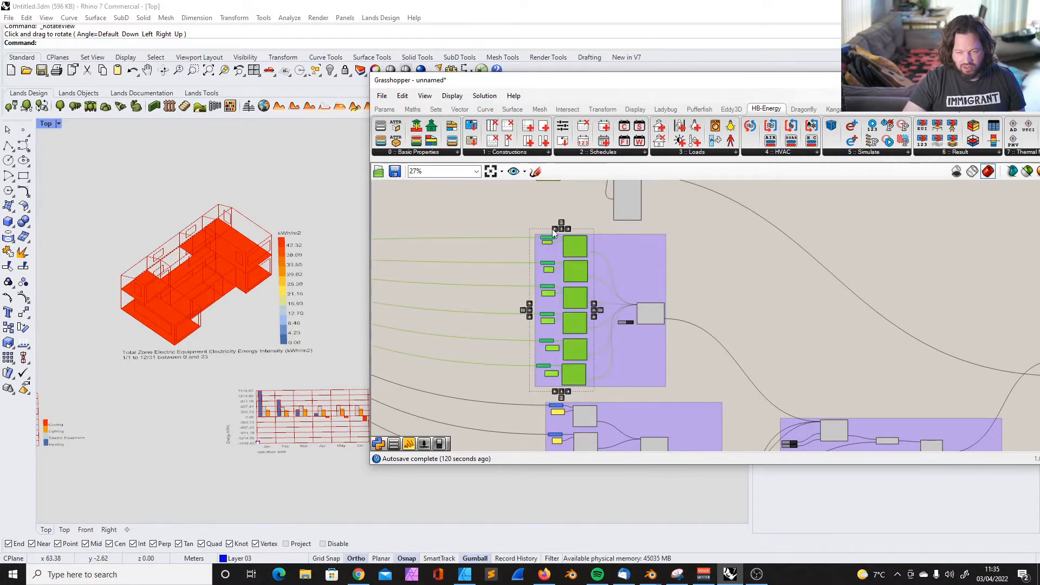
pyautogui.click(423, 152)
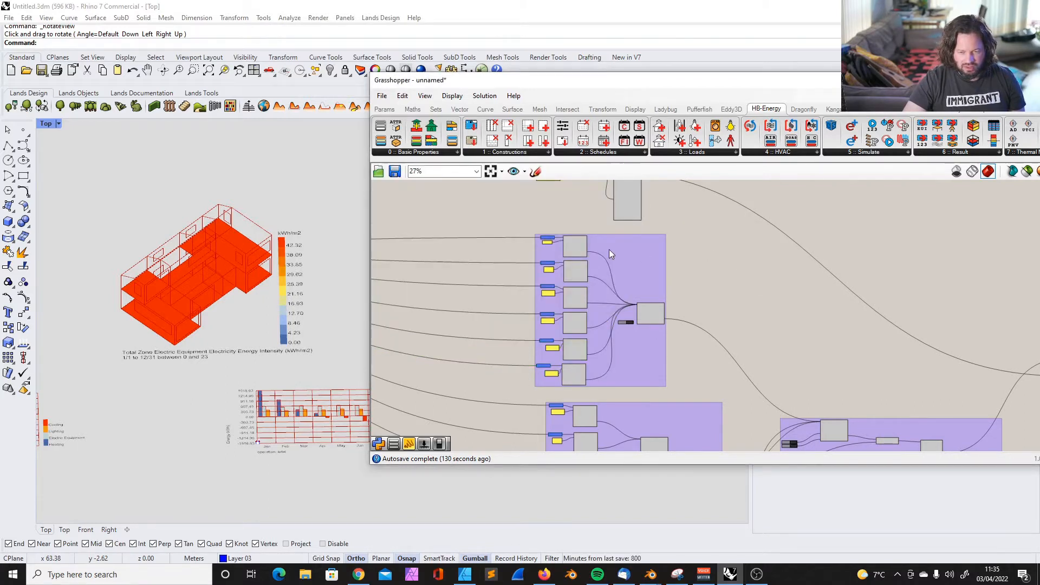
pyautogui.scroll(5, 558, 238)
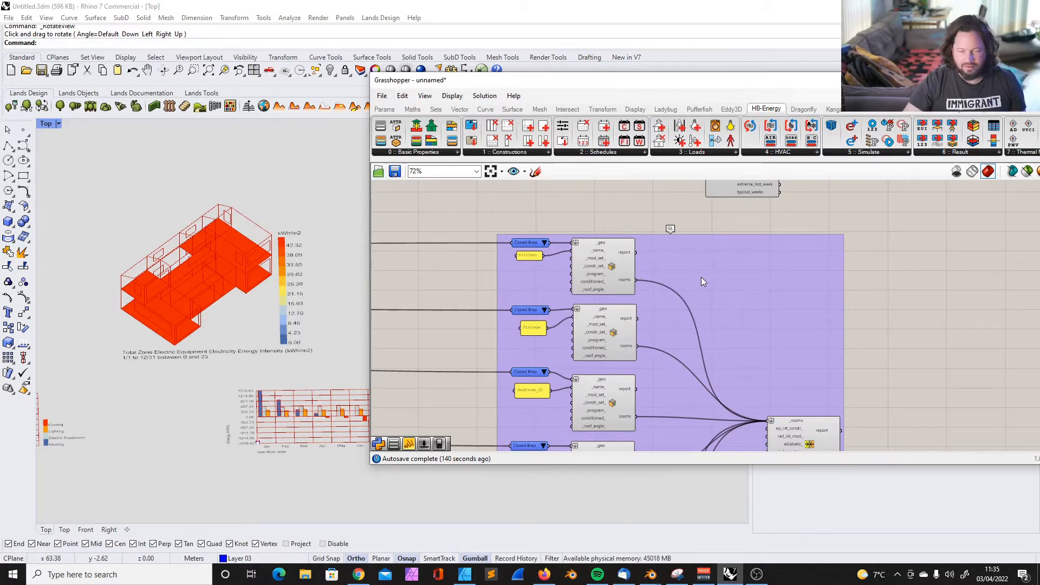
pyautogui.scroll(-3, 603, 248)
pyautogui.scroll(-4, 561, 239)
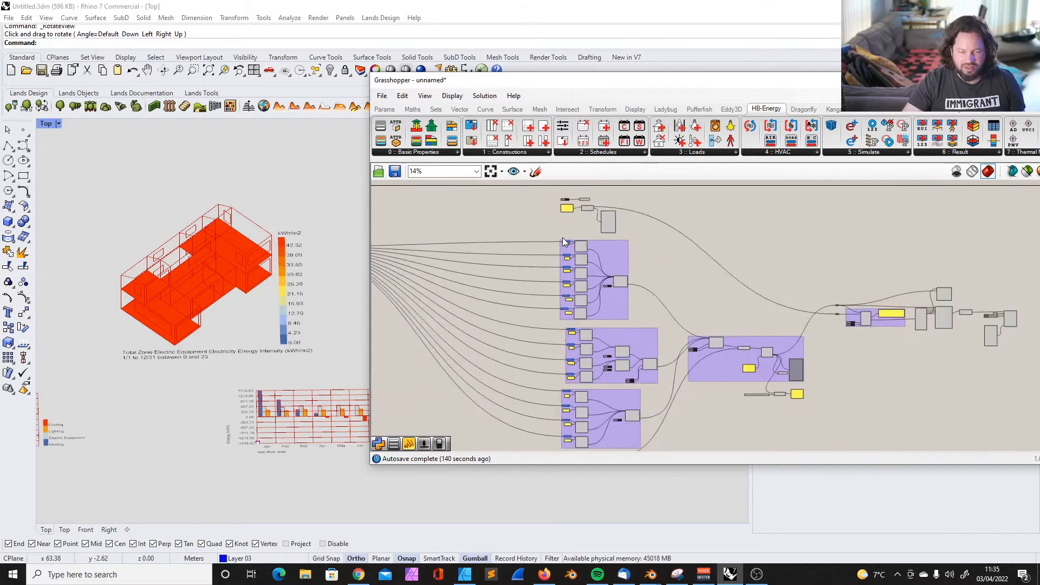
pyautogui.scroll(4, 591, 241)
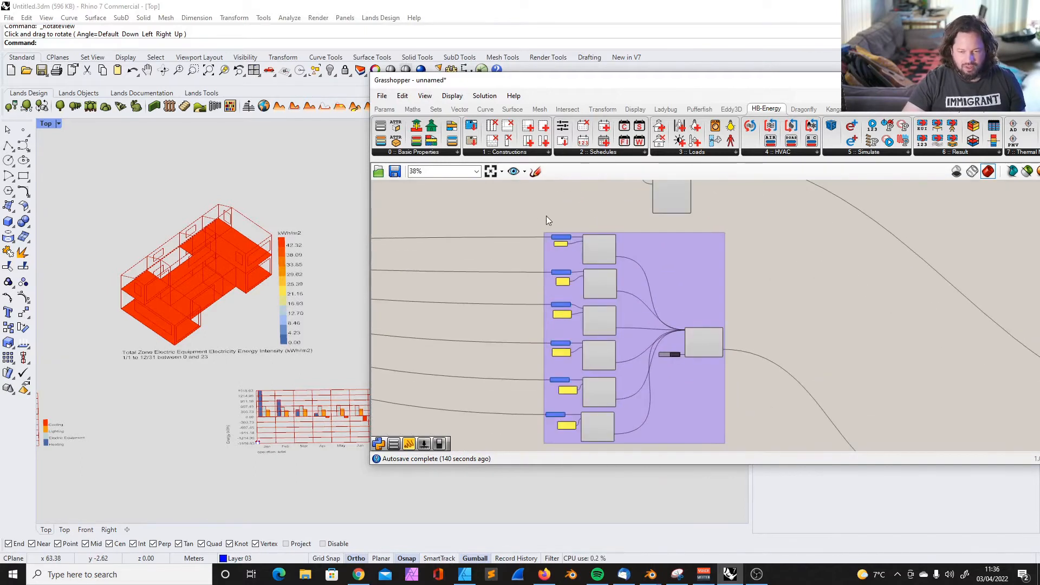
# Select the entire upper room group, including its adjacency component and toggle, and compare it with the neighbouring room groups
pyautogui.scroll(-3, 541, 227)
pyautogui.moveTo(535, 221); pyautogui.dragTo(659, 346)
pyautogui.click(664, 262)
pyautogui.scroll(7, 565, 218)
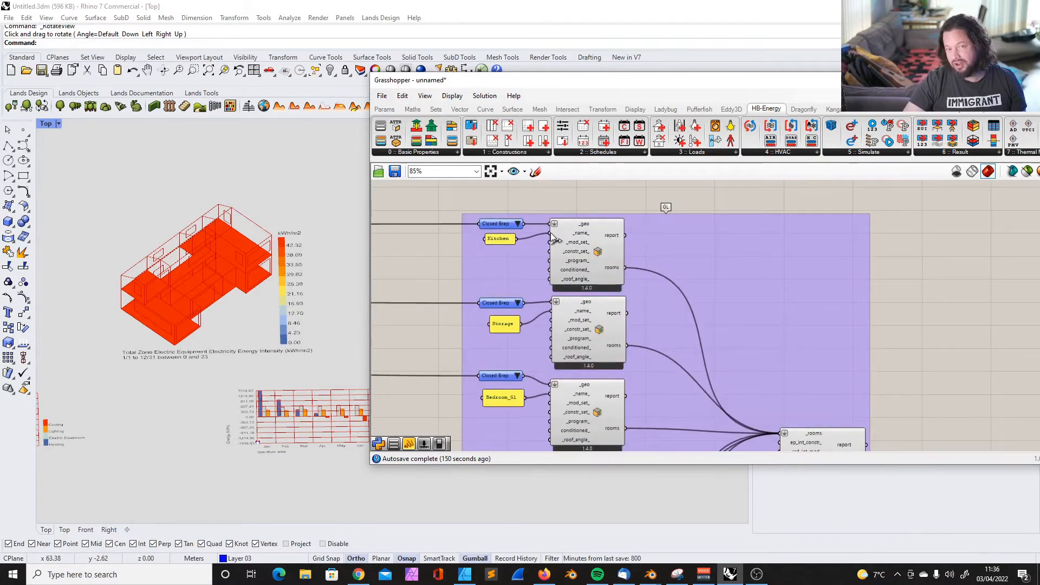
pyautogui.scroll(-6, 565, 227)
pyautogui.moveTo(543, 236); pyautogui.dragTo(674, 343)
pyautogui.scroll(5, 629, 362)
pyautogui.scroll(-5, 606, 300)
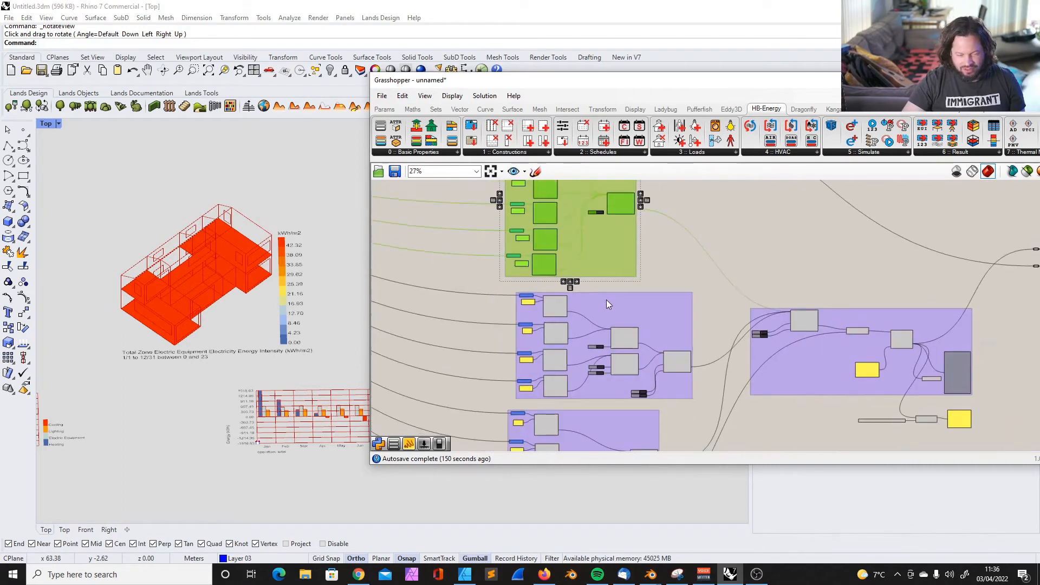
# Trace the room wires back to the solid-intersection component and select it with its geometry and toggle inputs
pyautogui.scroll(3, 416, 238)
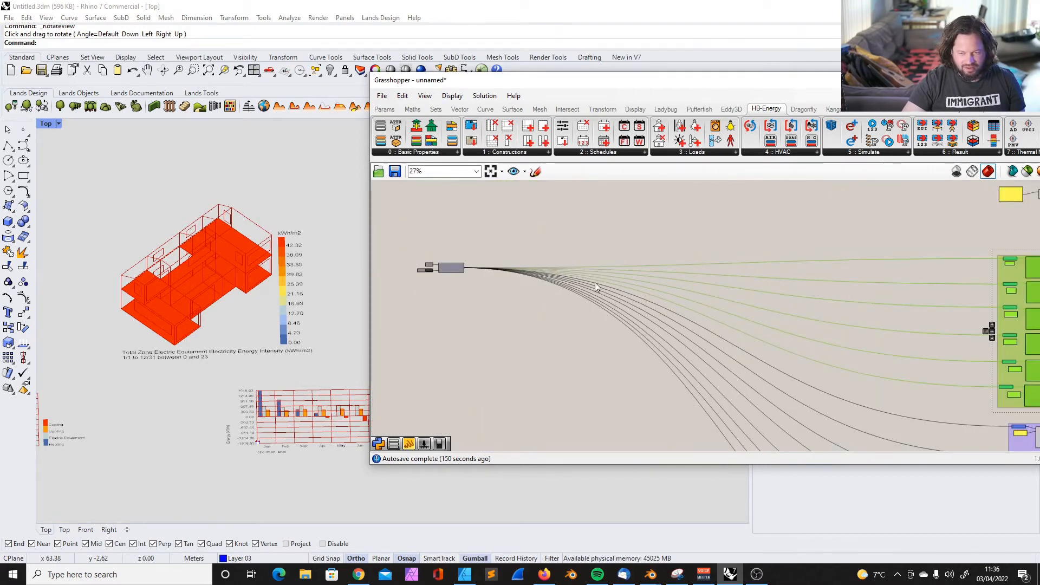
pyautogui.scroll(-3, 596, 288)
pyautogui.scroll(3, 831, 272)
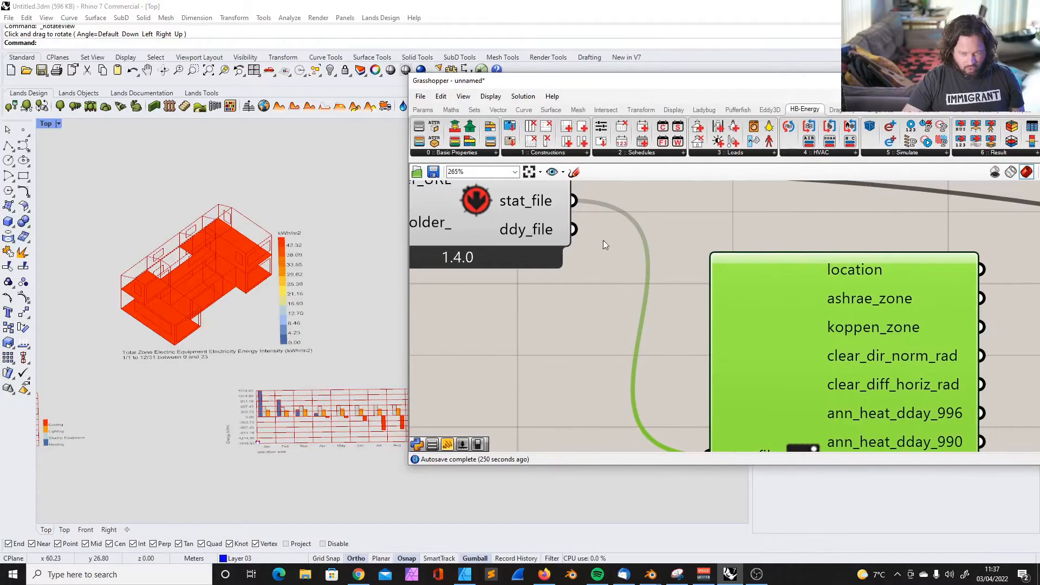
pyautogui.scroll(-5, 628, 276)
pyautogui.scroll(3, 607, 261)
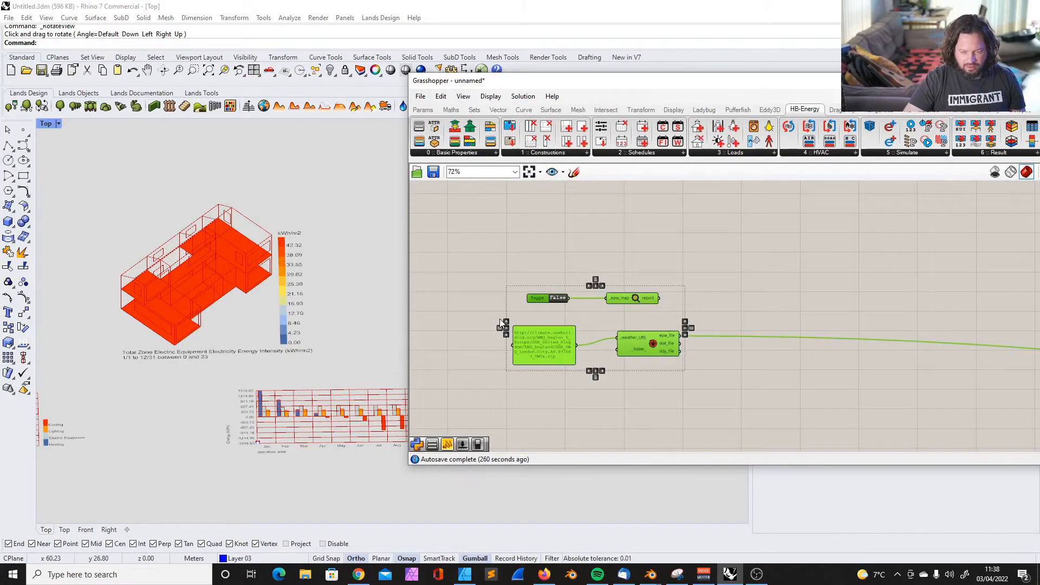
pyautogui.scroll(-6, 478, 283)
pyautogui.scroll(4, 454, 328)
pyautogui.scroll(-4, 430, 324)
pyautogui.moveTo(434, 302); pyautogui.dragTo(549, 351)
pyautogui.scroll(4, 479, 337)
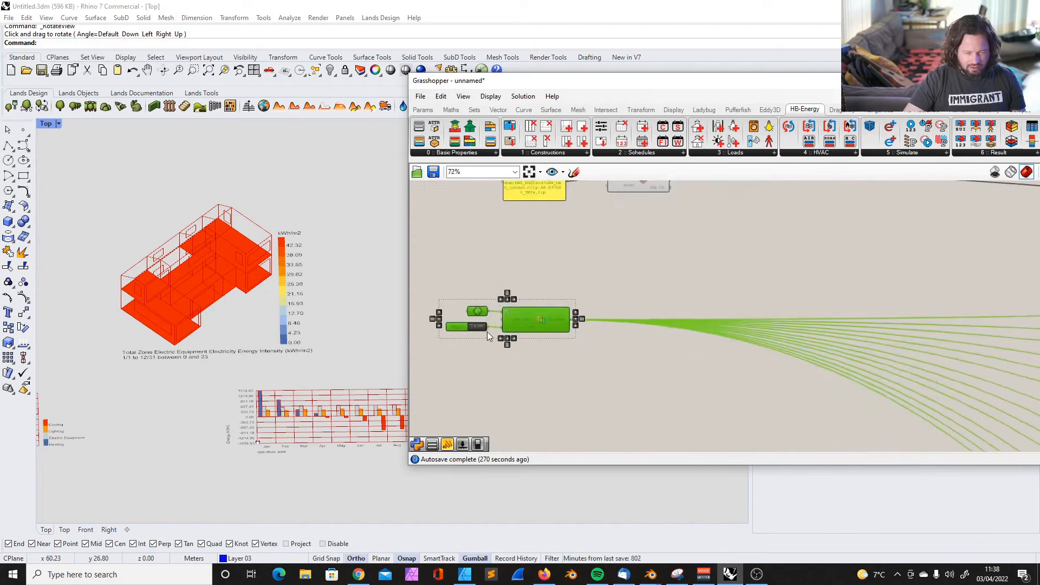
# Examine the weather file inputs, the room groups and the green group beneath the last room group
pyautogui.scroll(-4, 509, 324)
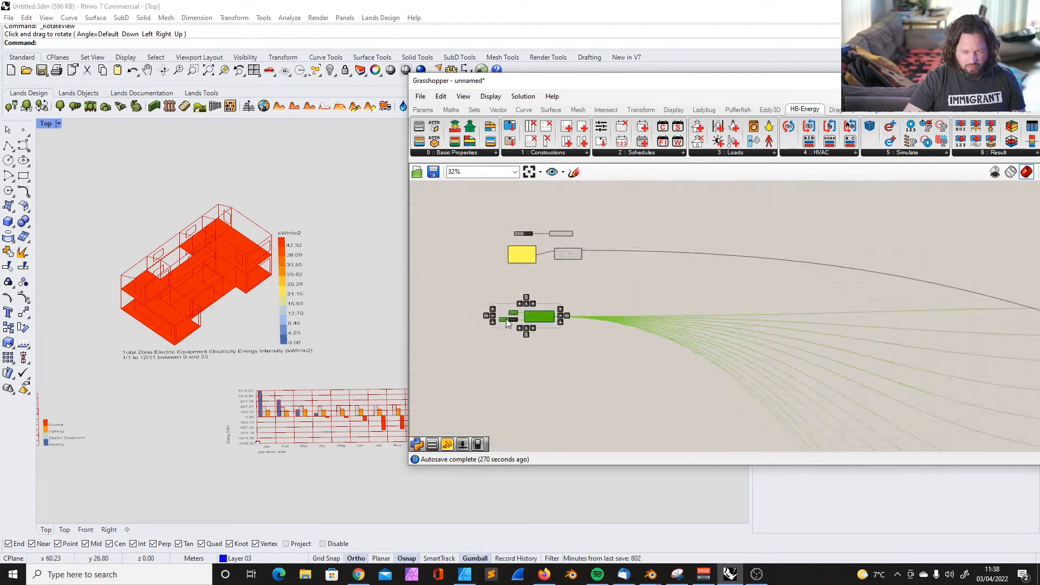
pyautogui.scroll(-5, 507, 323)
pyautogui.scroll(2, 710, 347)
pyautogui.scroll(-5, 712, 336)
pyautogui.scroll(4, 583, 312)
pyautogui.scroll(4, 559, 257)
pyautogui.scroll(-6, 570, 262)
pyautogui.scroll(8, 696, 341)
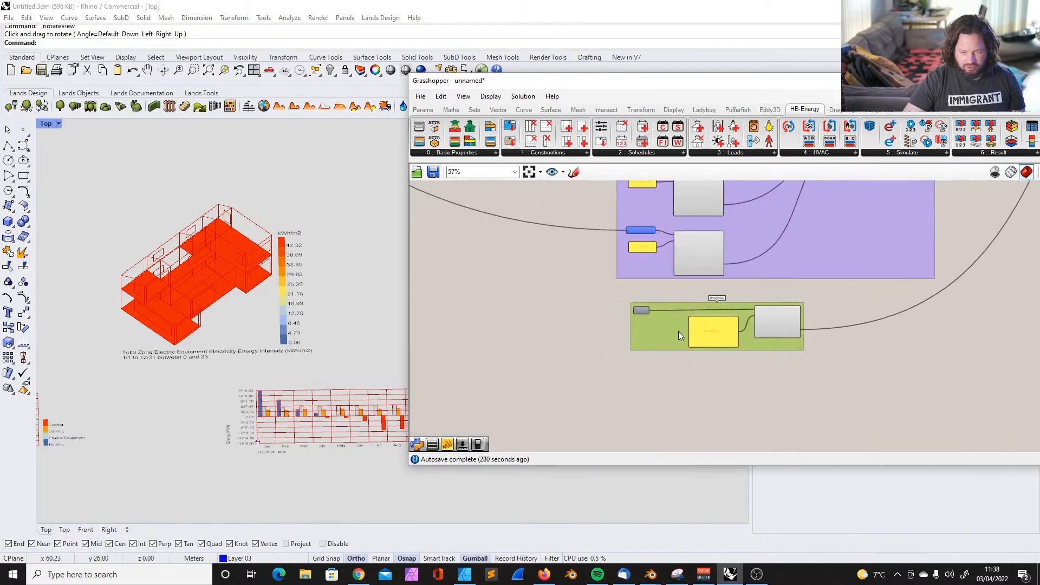
pyautogui.scroll(-8, 514, 349)
pyautogui.scroll(2, 694, 275)
pyautogui.scroll(-3, 594, 303)
pyautogui.scroll(2, 496, 248)
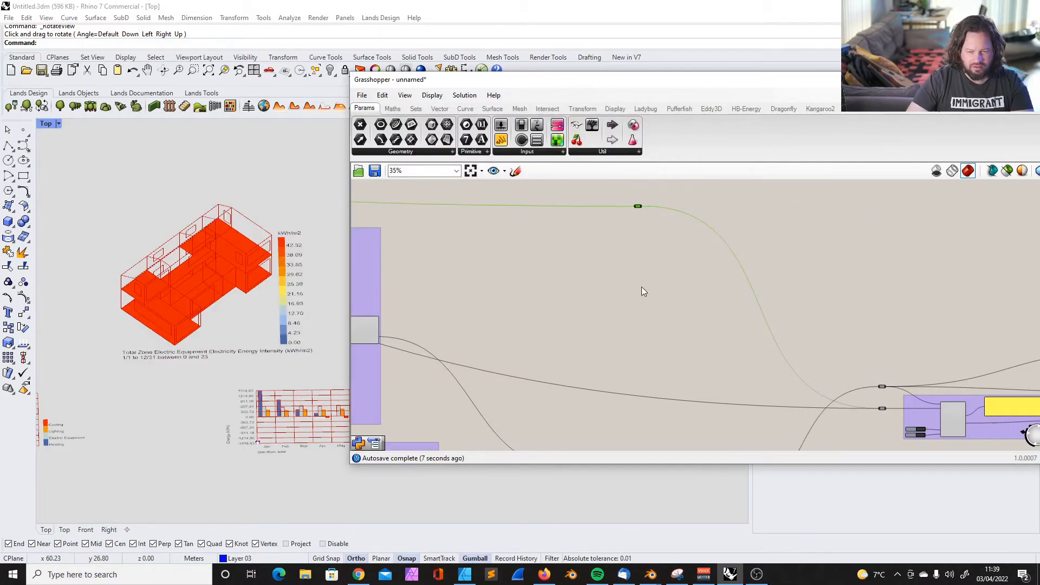
# Examine how the model group and the weather file connect to the OpenStudio simulation component
pyautogui.scroll(-5, 671, 293)
pyautogui.scroll(7, 706, 359)
pyautogui.scroll(-5, 671, 342)
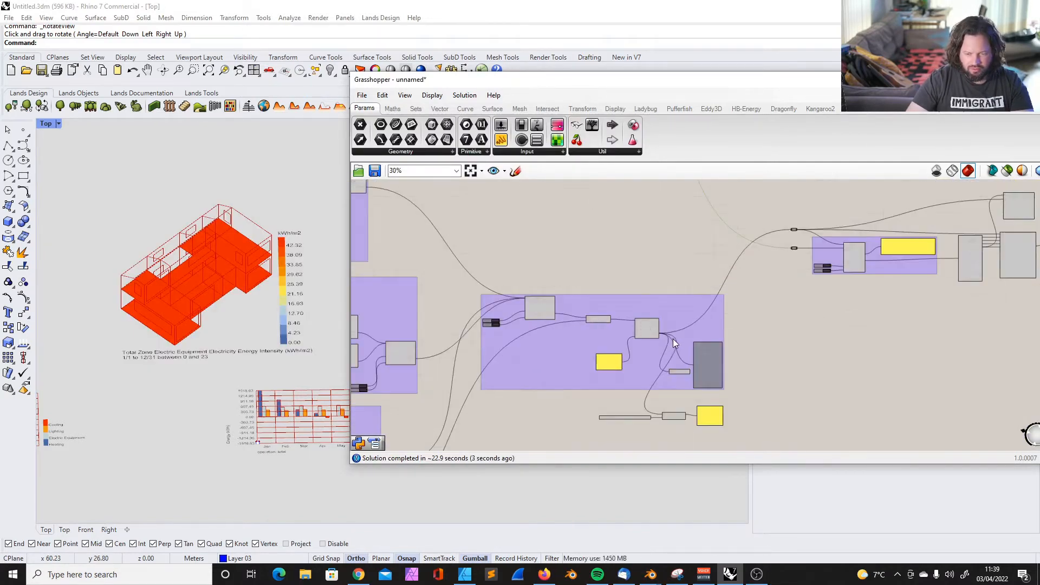
pyautogui.scroll(-4, 674, 342)
pyautogui.scroll(4, 489, 269)
pyautogui.scroll(-2, 489, 269)
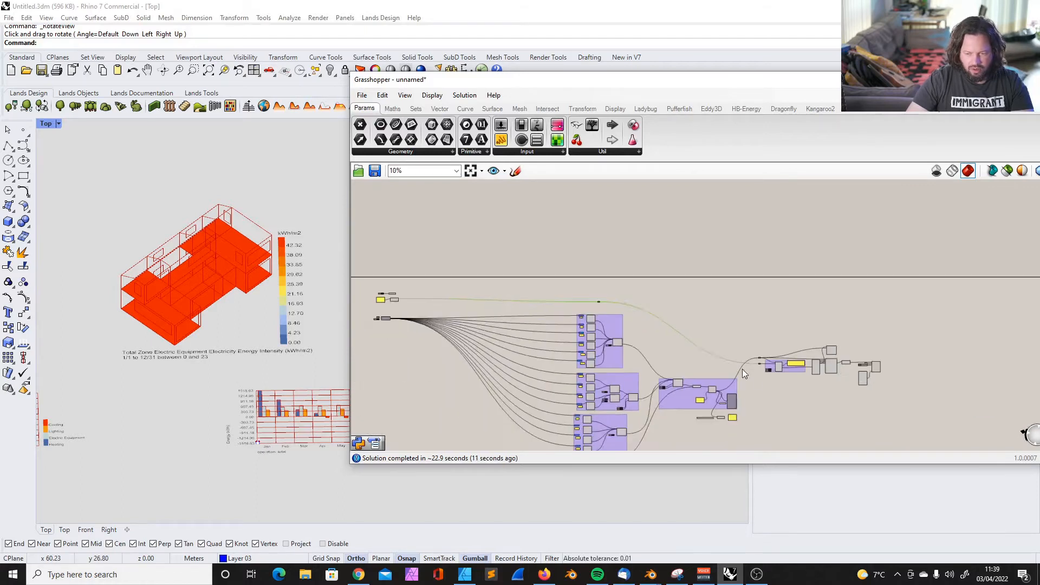
pyautogui.scroll(7, 783, 365)
pyautogui.scroll(4, 775, 344)
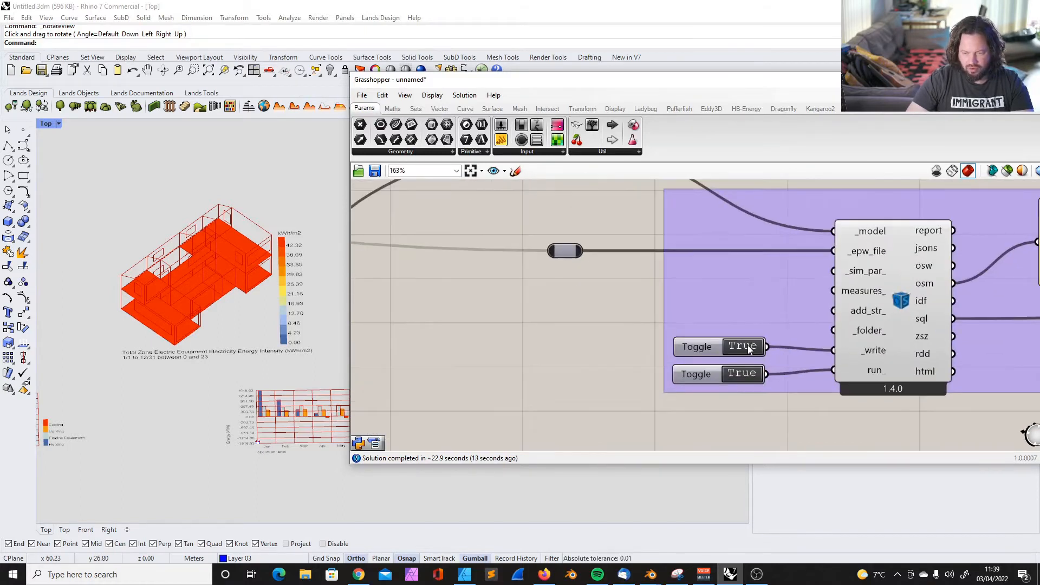
# Set the toggles feeding the OpenStudio simulation component's _write and run_ inputs to False
pyautogui.click(889, 353)
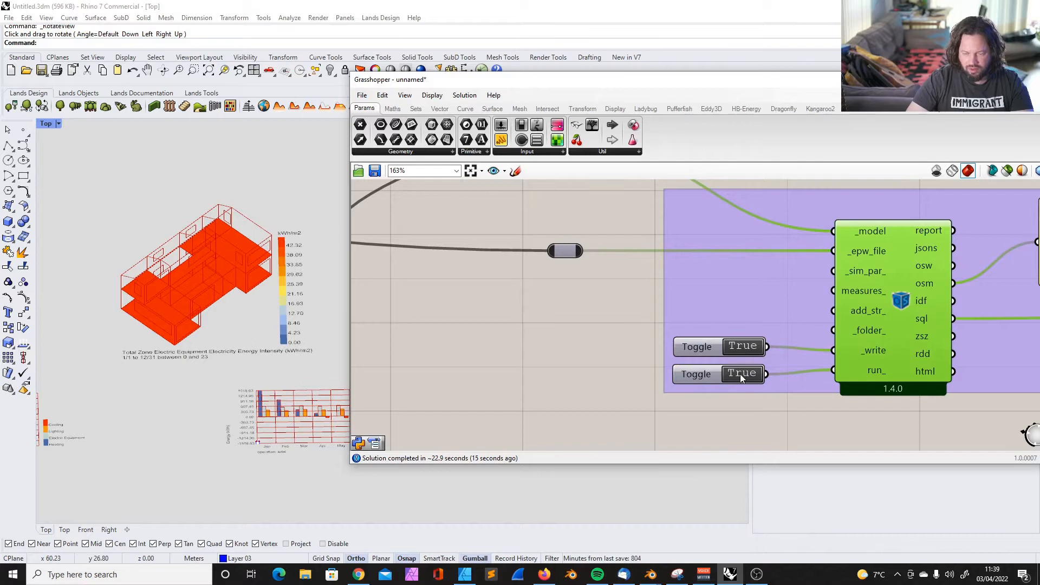
pyautogui.scroll(-3, 695, 271)
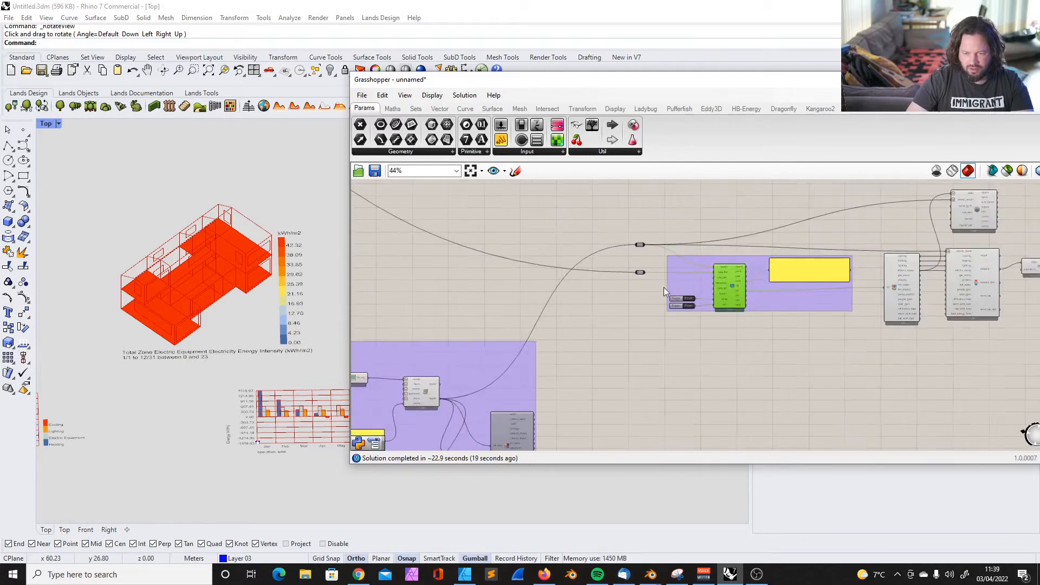
pyautogui.scroll(5, 664, 287)
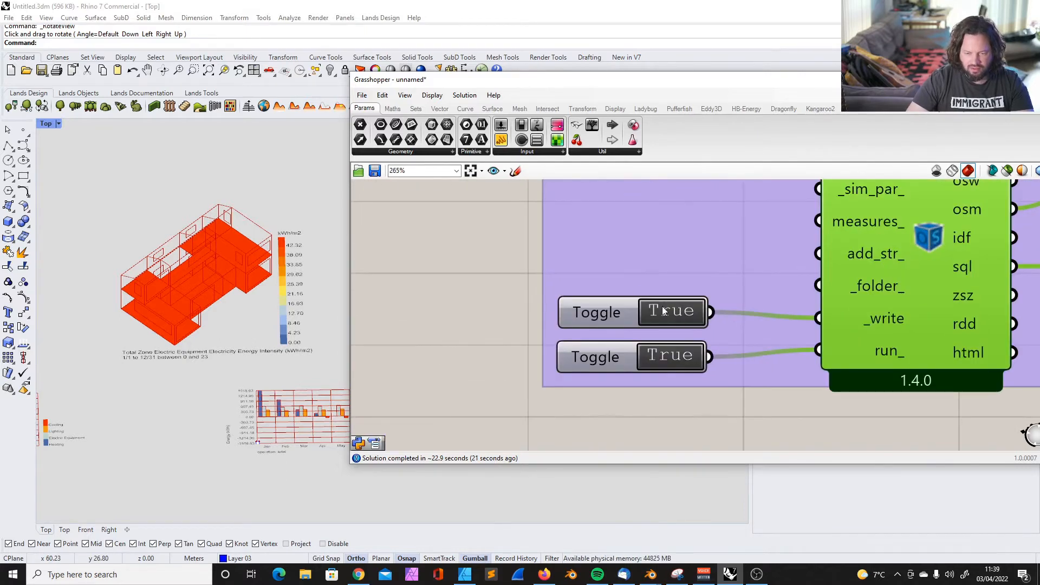
pyautogui.scroll(-6, 650, 306)
pyautogui.scroll(4, 671, 325)
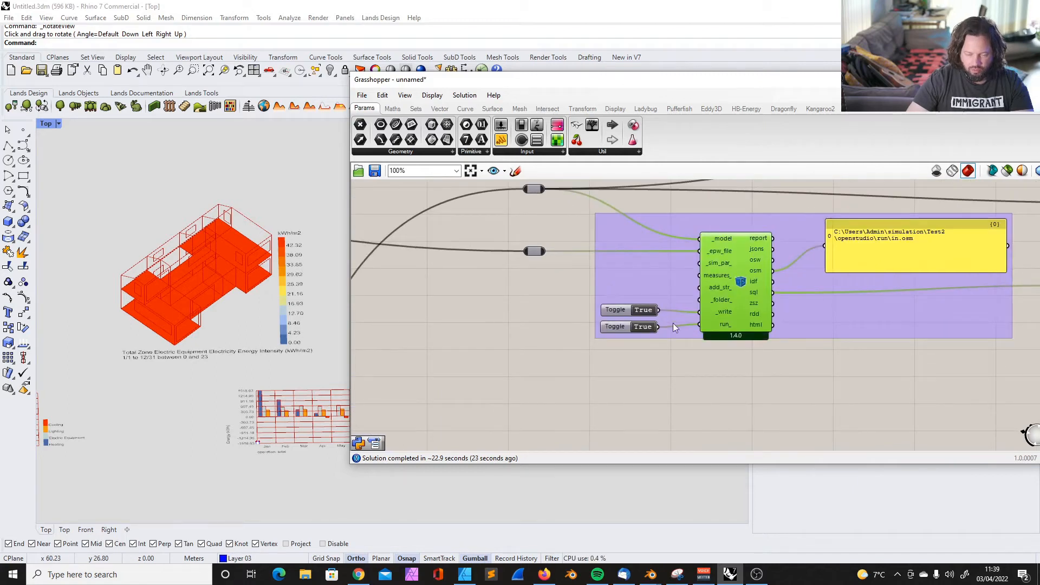
pyautogui.scroll(4, 654, 336)
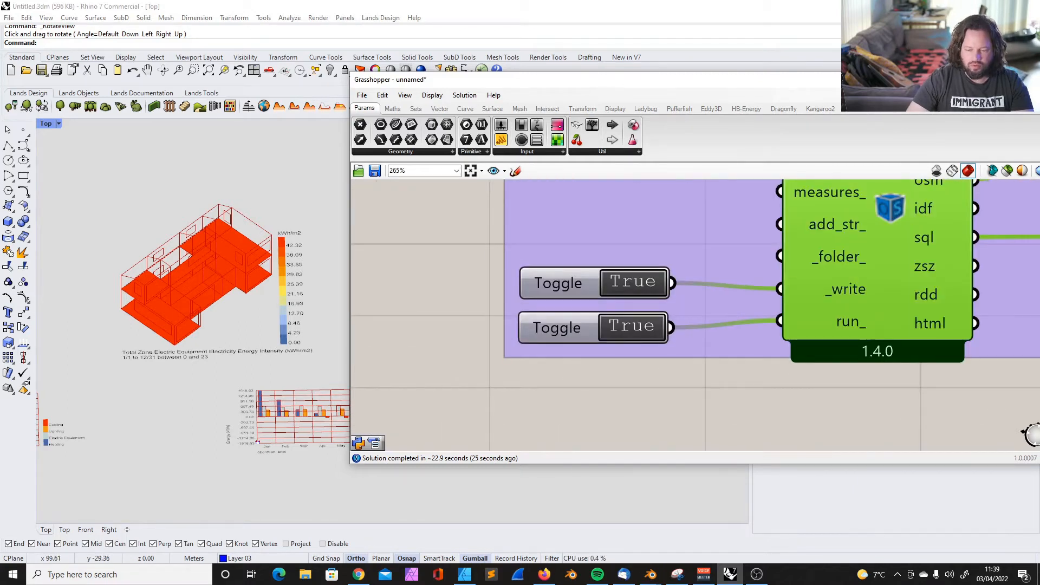
pyautogui.doubleClick(628, 285)
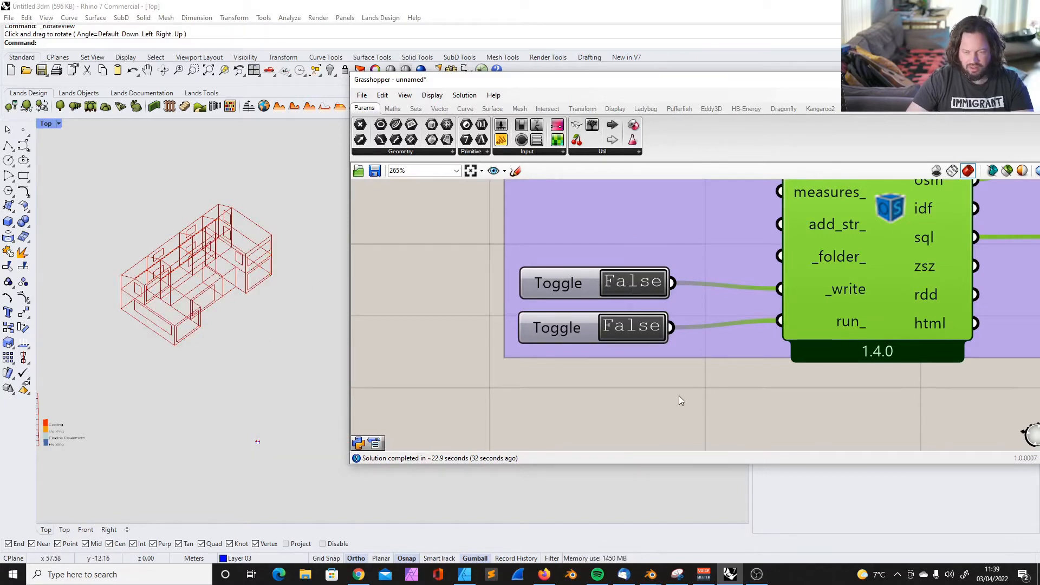
pyautogui.scroll(-8, 658, 372)
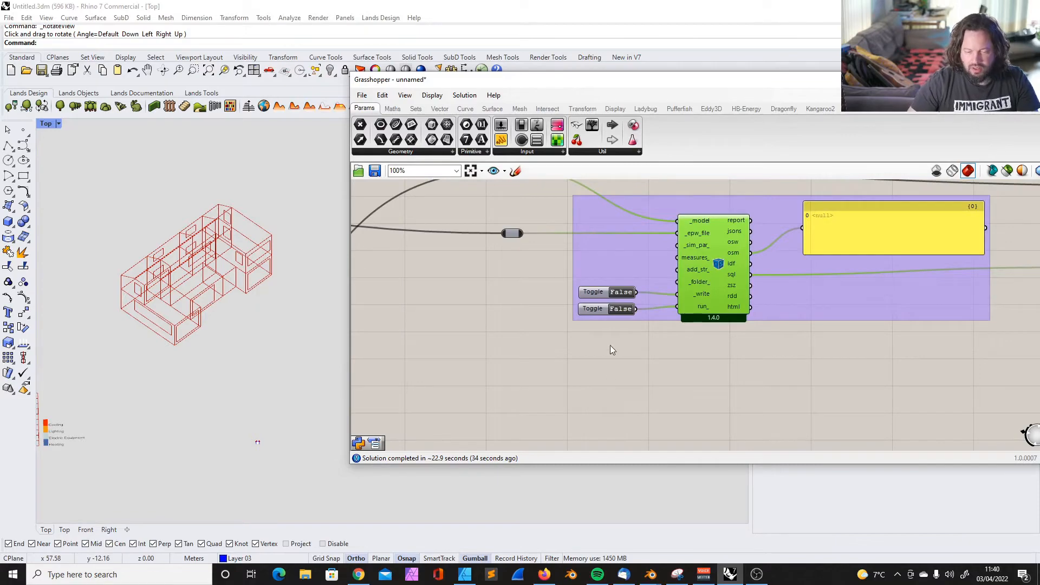
# Add an HB Building Vintages component from the HB-Energy Basic Properties beneath the solid-intersection component
pyautogui.scroll(7, 440, 251)
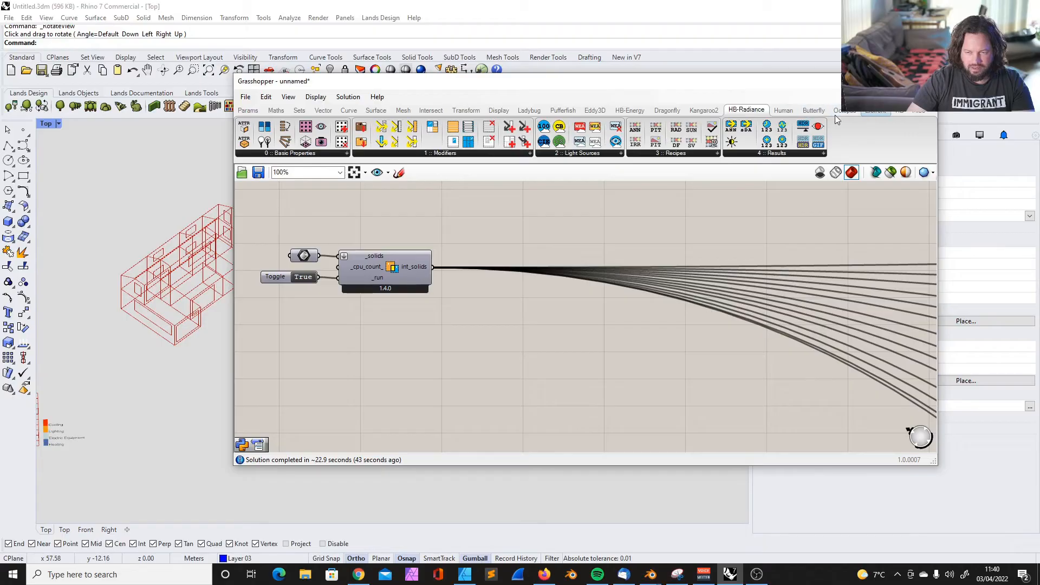
pyautogui.click(618, 113)
pyautogui.click(281, 153)
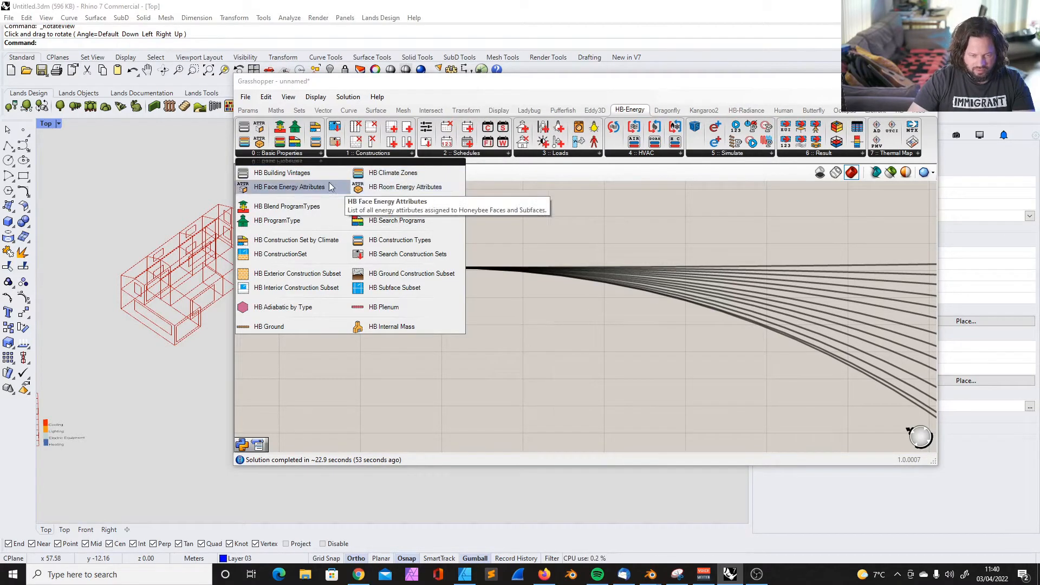
pyautogui.click(273, 177)
pyautogui.click(375, 339)
pyautogui.moveTo(522, 329); pyautogui.dragTo(598, 321, button='right')
pyautogui.moveTo(398, 334); pyautogui.dragTo(347, 370)
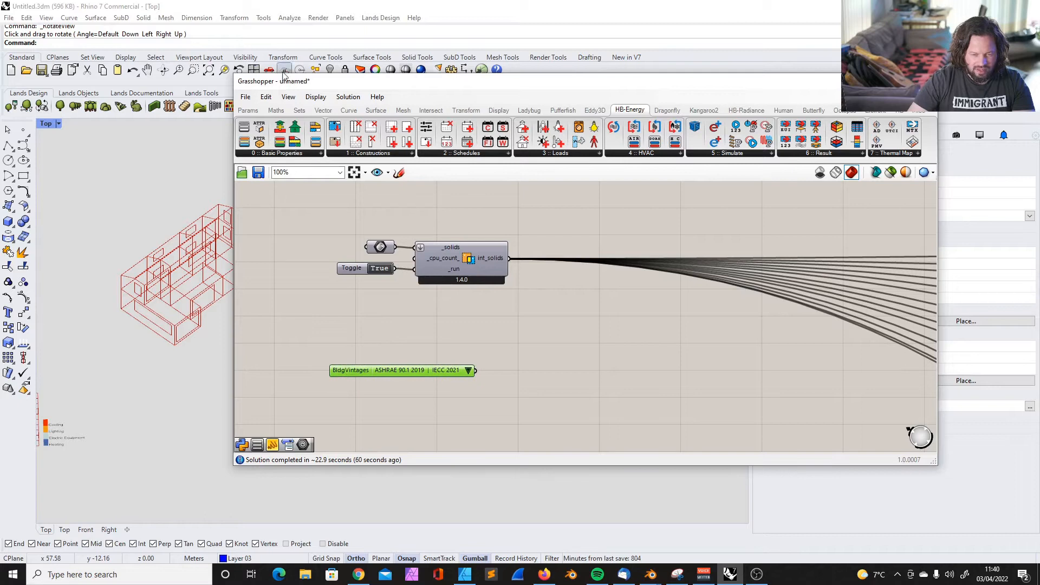
# Add an HB Climate Zones component directly above the building vintages component and line up the two at their left edges
pyautogui.click(276, 153)
pyautogui.click(373, 176)
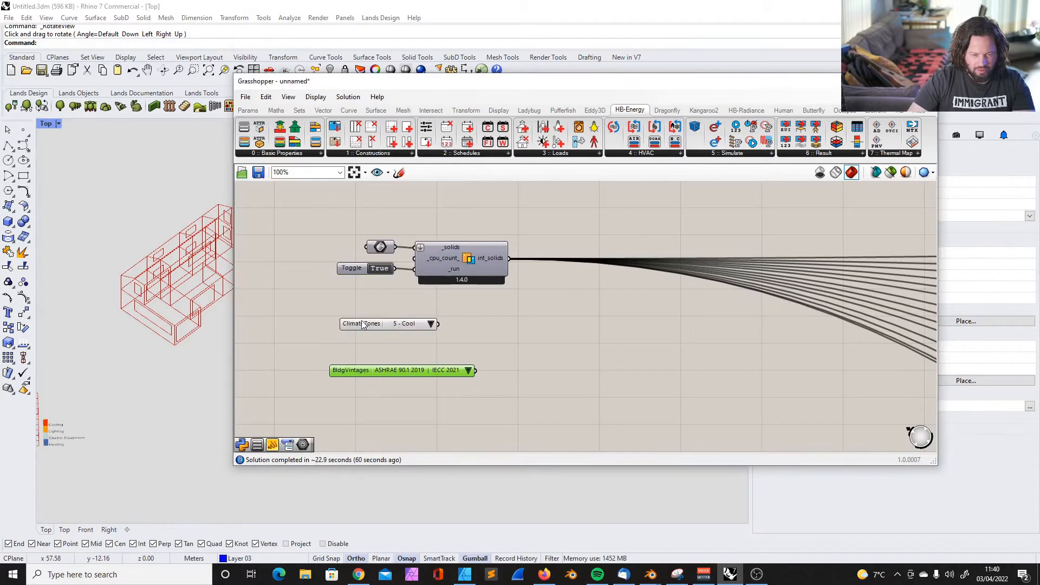
pyautogui.click(353, 353)
pyautogui.moveTo(295, 328); pyautogui.dragTo(489, 388)
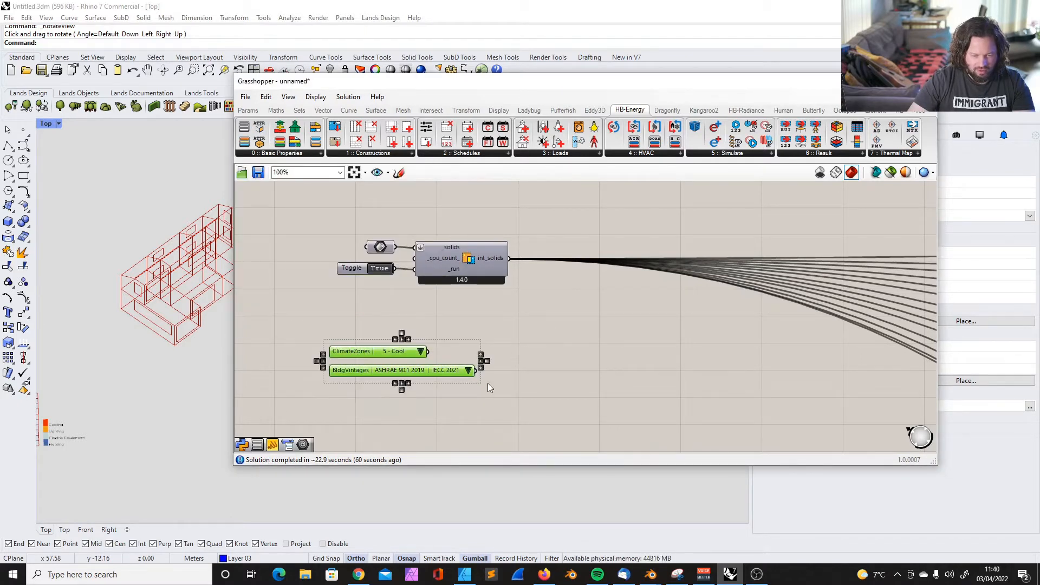
pyautogui.moveTo(350, 356); pyautogui.dragTo(348, 351)
pyautogui.click(449, 326)
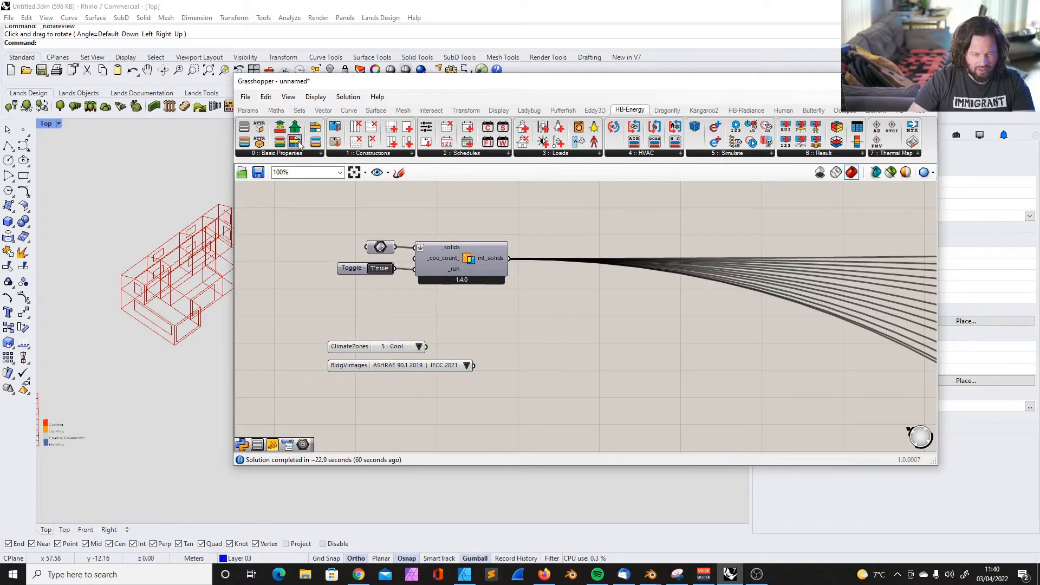
pyautogui.click(352, 371)
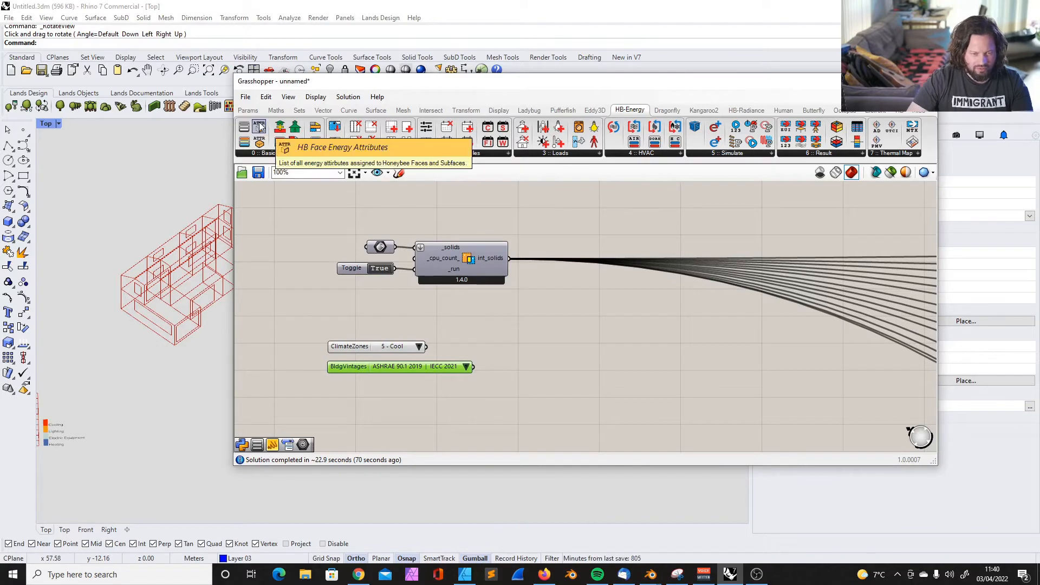
# Add HB Face Energy Attributes and HB Room Energy Attributes components beneath the solid-intersection output wires
pyautogui.moveTo(259, 126); pyautogui.dragTo(541, 323)
pyautogui.click(557, 373)
pyautogui.moveTo(497, 375); pyautogui.dragTo(530, 354)
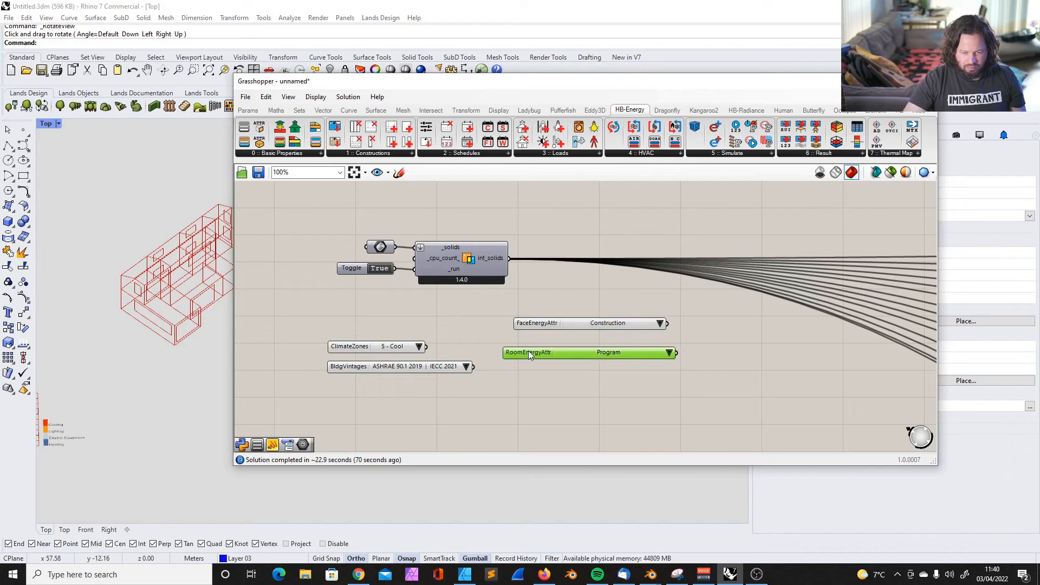
# Delete the face energy attributes component and reposition the room energy attributes component in its place
pyautogui.click(555, 299)
pyautogui.click(529, 325)
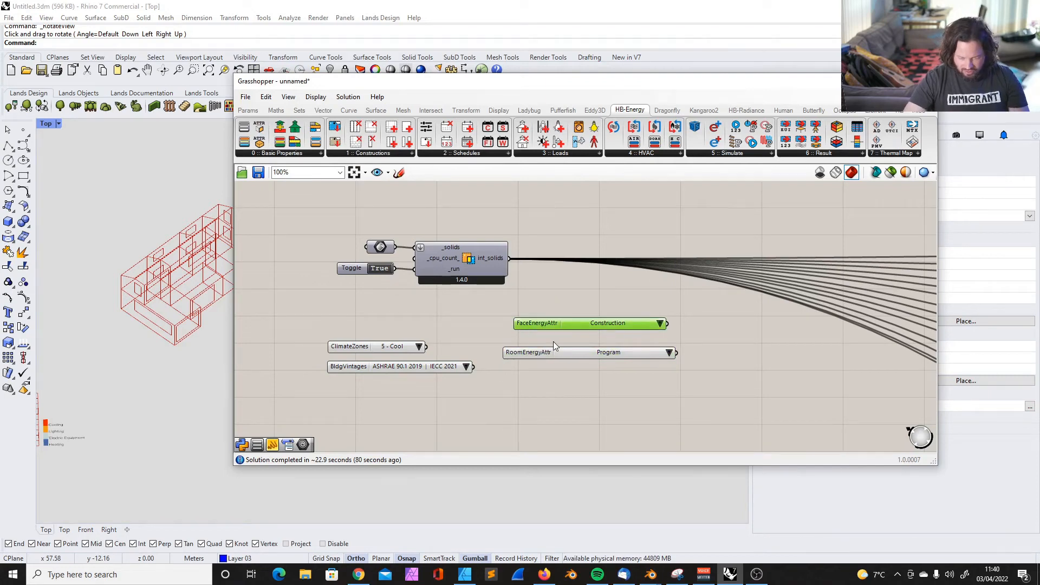
pyautogui.press('Delete')
pyautogui.click(532, 353)
pyautogui.moveTo(532, 354); pyautogui.dragTo(518, 325)
pyautogui.moveTo(520, 326); pyautogui.dragTo(531, 343)
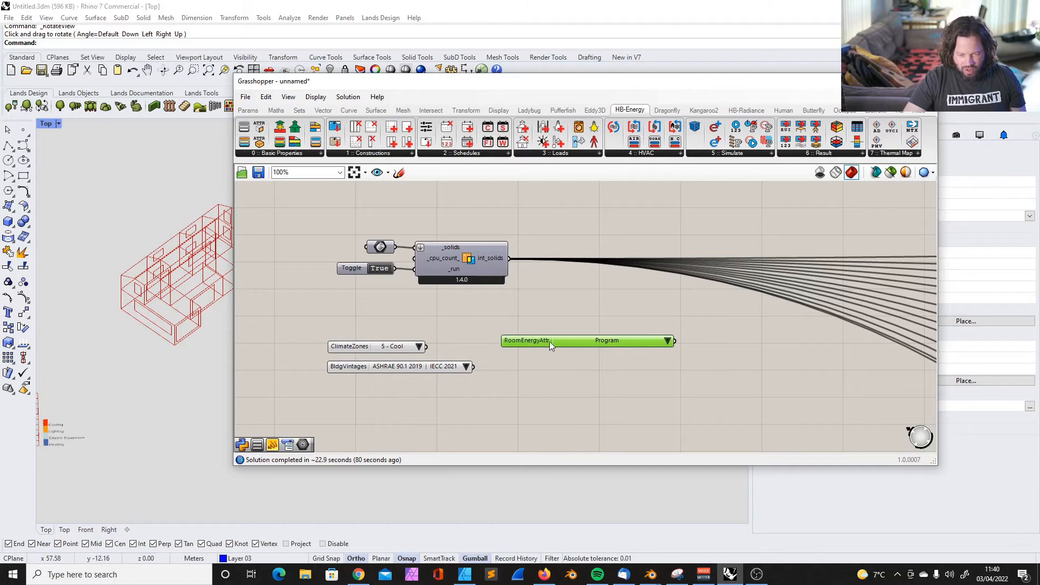
# Add an HB Room Attributes component beneath the room energy attributes component and keep its attribute at Display Name
pyautogui.click(665, 345)
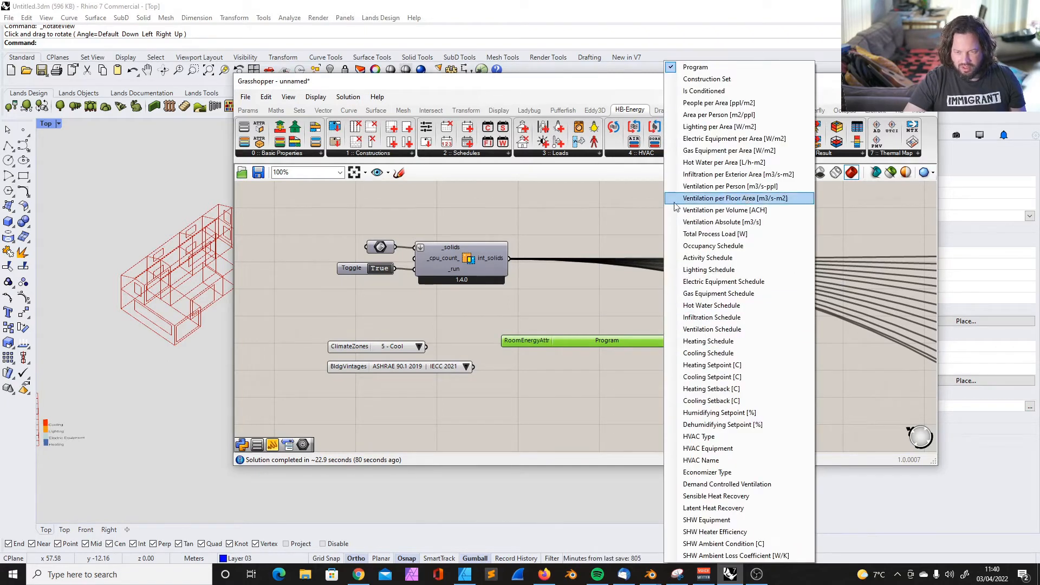
pyautogui.click(727, 161)
pyautogui.click(889, 111)
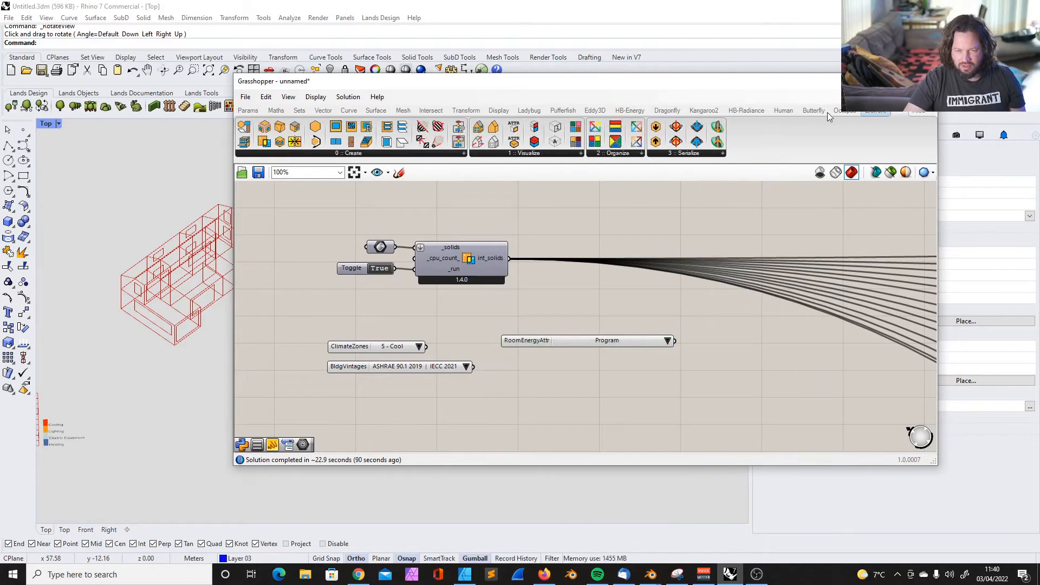
pyautogui.moveTo(524, 133); pyautogui.dragTo(562, 367)
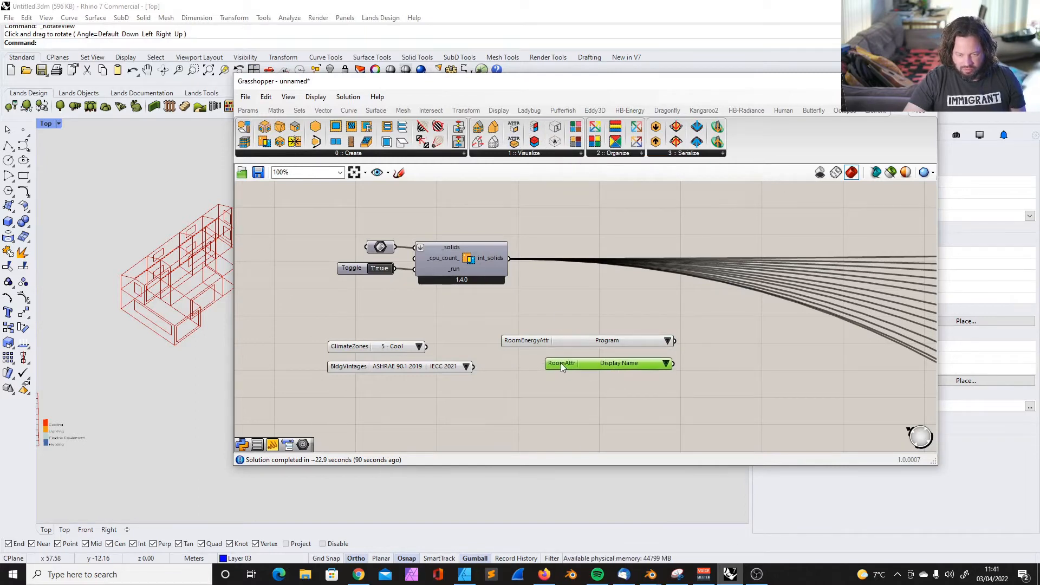
pyautogui.click(662, 367)
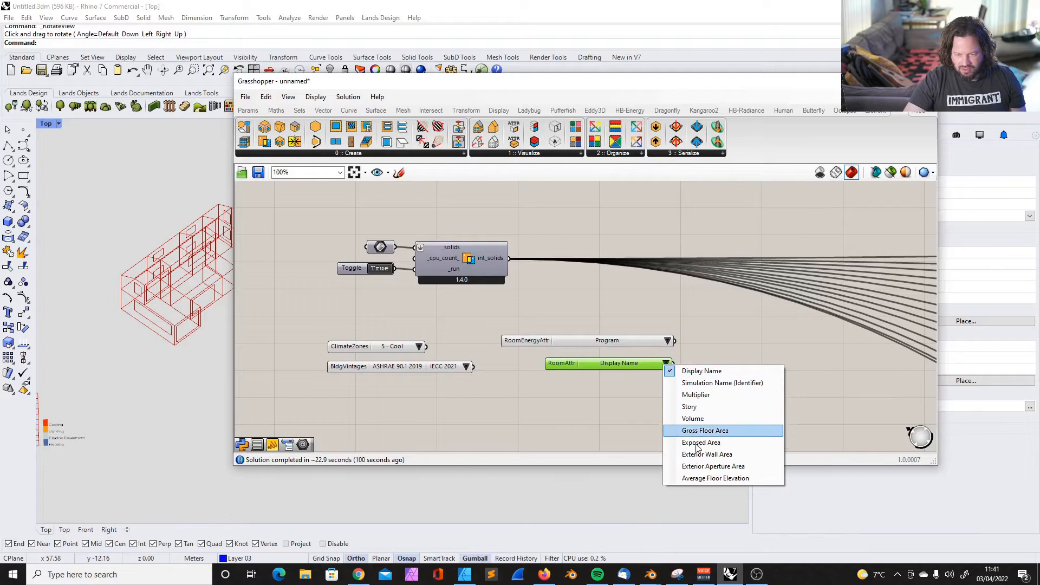
pyautogui.click(699, 371)
# Review the attributes offered by the room energy attributes component and reposition it above the room attributes component
pyautogui.moveTo(520, 344); pyautogui.dragTo(531, 335)
pyautogui.click(676, 333)
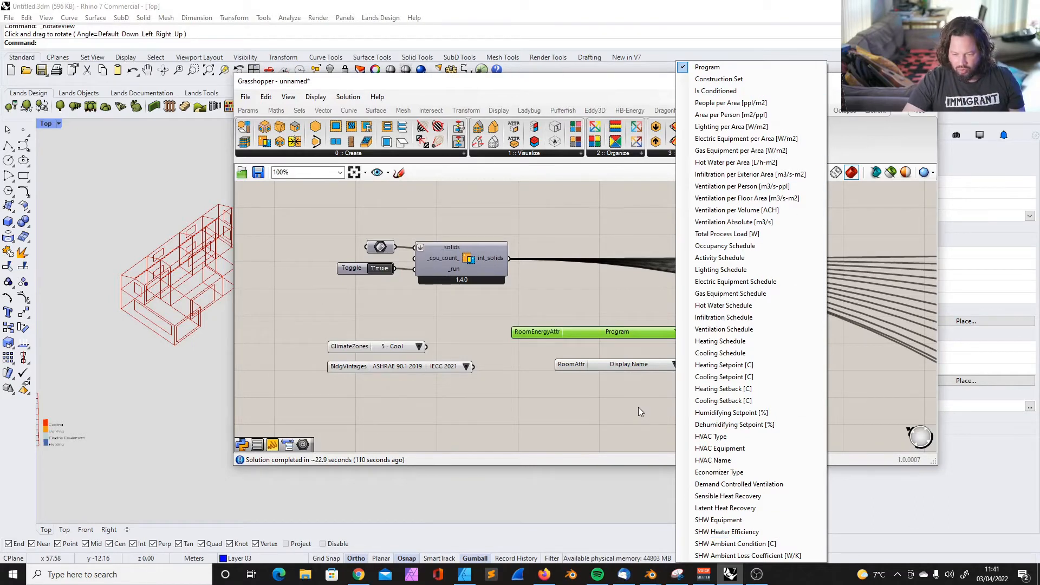
pyautogui.moveTo(622, 333); pyautogui.dragTo(625, 330)
pyautogui.moveTo(547, 329); pyautogui.dragTo(542, 338)
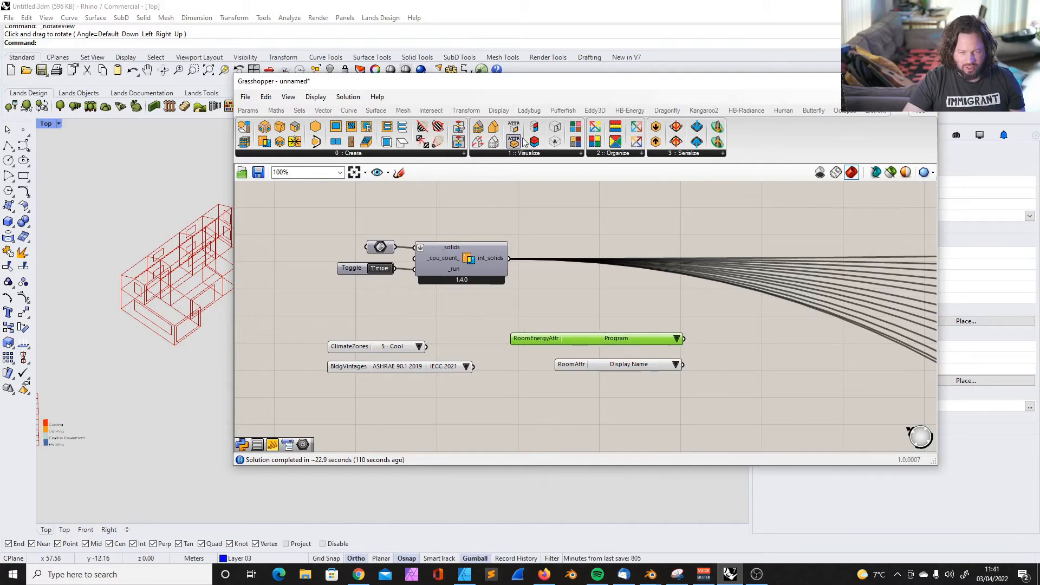
# Add an HB Rooms by Attribute component and place it above the first room group, near the Kitchen room
pyautogui.click(548, 155)
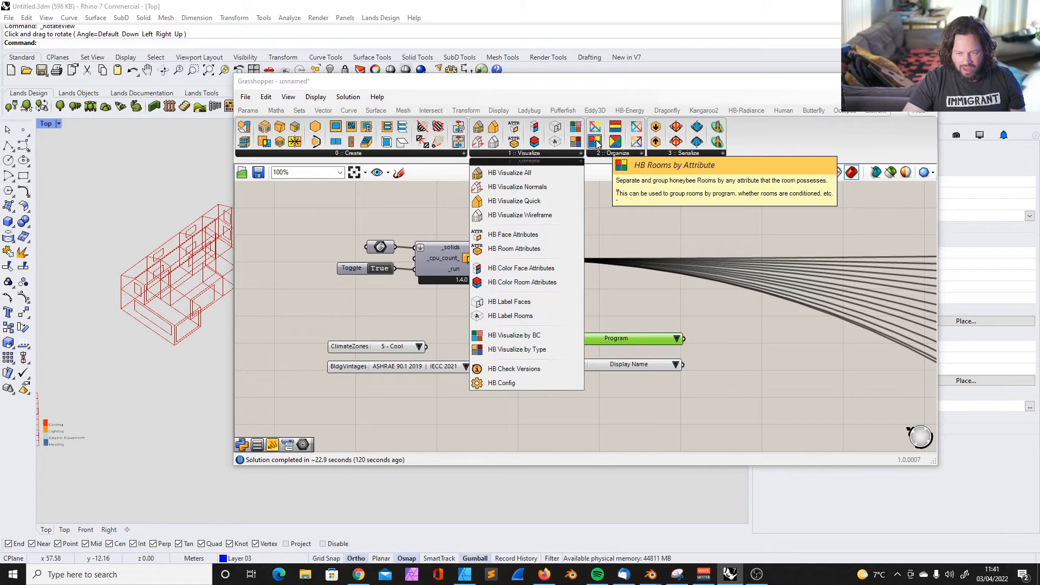
pyautogui.scroll(-5, 433, 265)
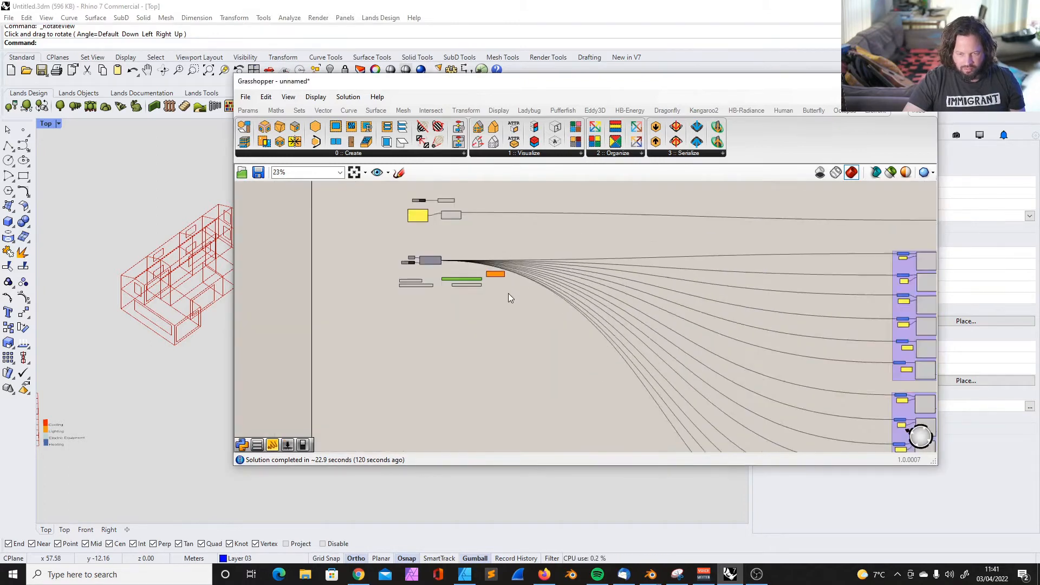
pyautogui.moveTo(466, 264); pyautogui.dragTo(865, 230)
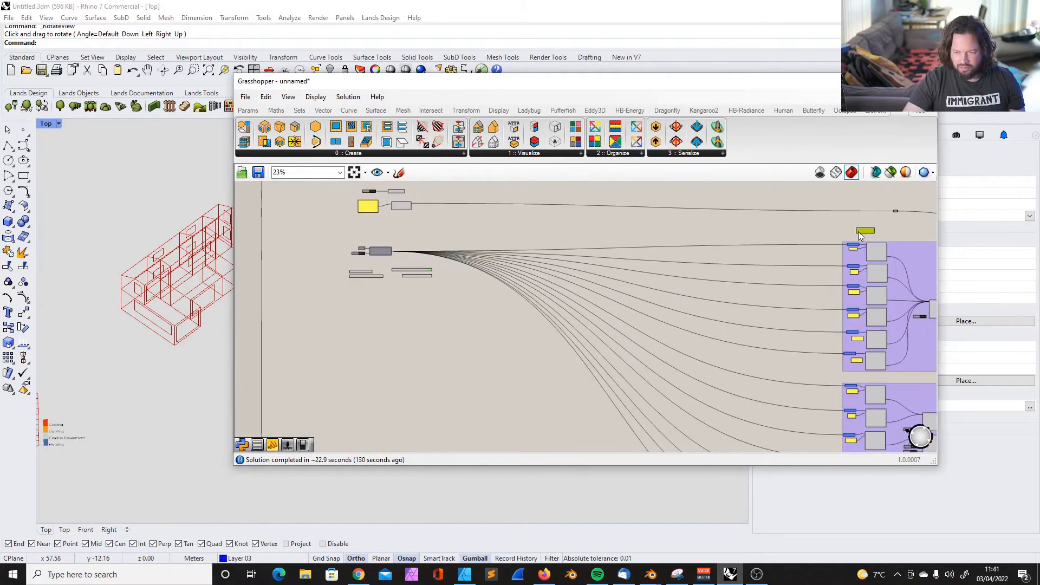
pyautogui.scroll(-3, 737, 246)
pyautogui.scroll(3, 831, 246)
pyautogui.scroll(7, 830, 245)
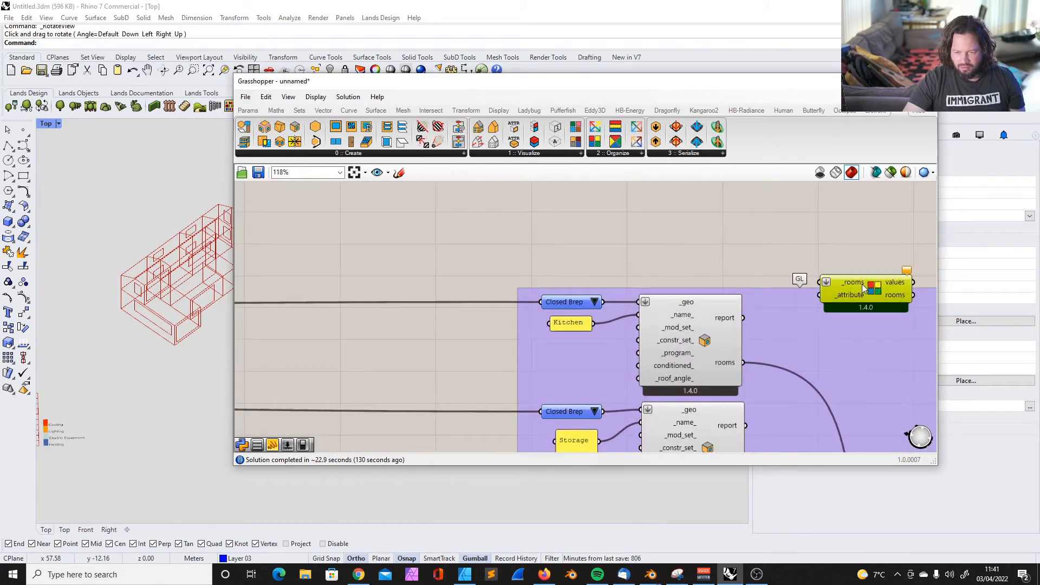
pyautogui.moveTo(862, 284); pyautogui.dragTo(883, 244)
pyautogui.scroll(-4, 872, 243)
pyautogui.scroll(5, 849, 248)
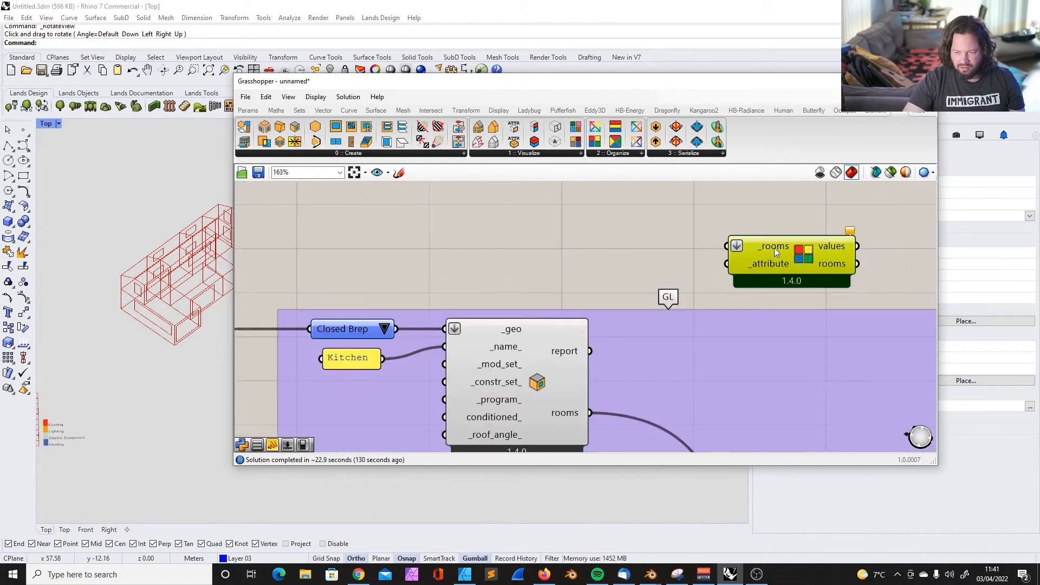
# Move the room energy attributes component above the first room group, beside the Rooms by Attribute component
pyautogui.scroll(-3, 400, 290)
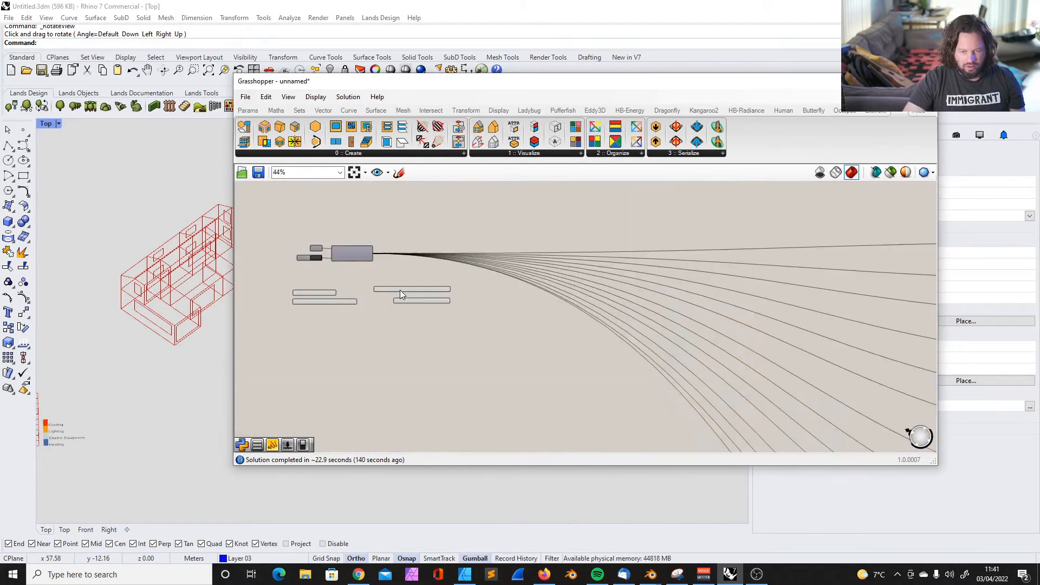
pyautogui.moveTo(378, 289); pyautogui.dragTo(417, 286)
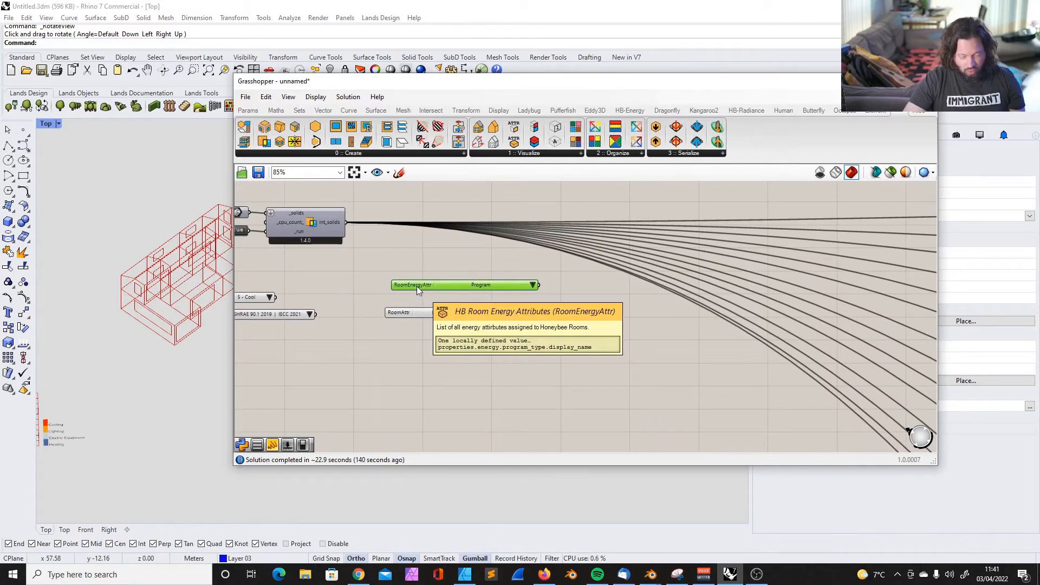
pyautogui.click(433, 258)
pyautogui.click(410, 287)
pyautogui.scroll(-5, 403, 286)
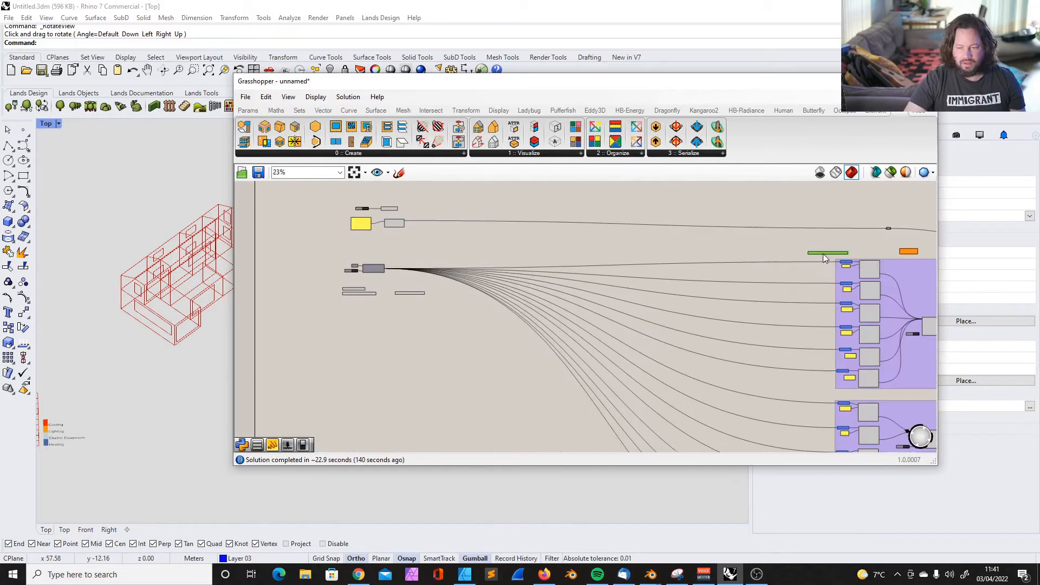
pyautogui.scroll(-2, 833, 251)
pyautogui.moveTo(932, 264); pyautogui.dragTo(846, 266, button='right')
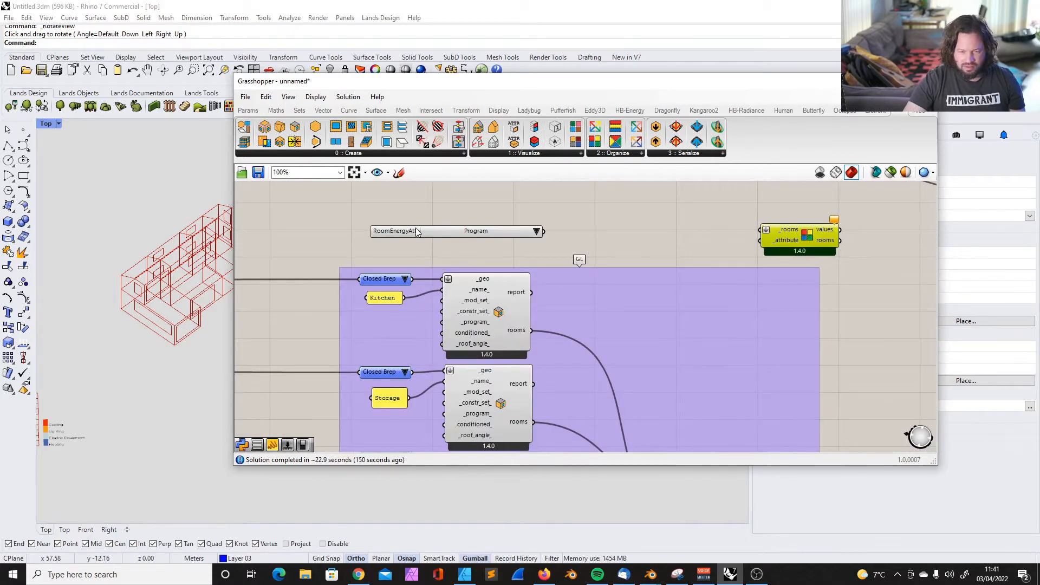
pyautogui.click(416, 232)
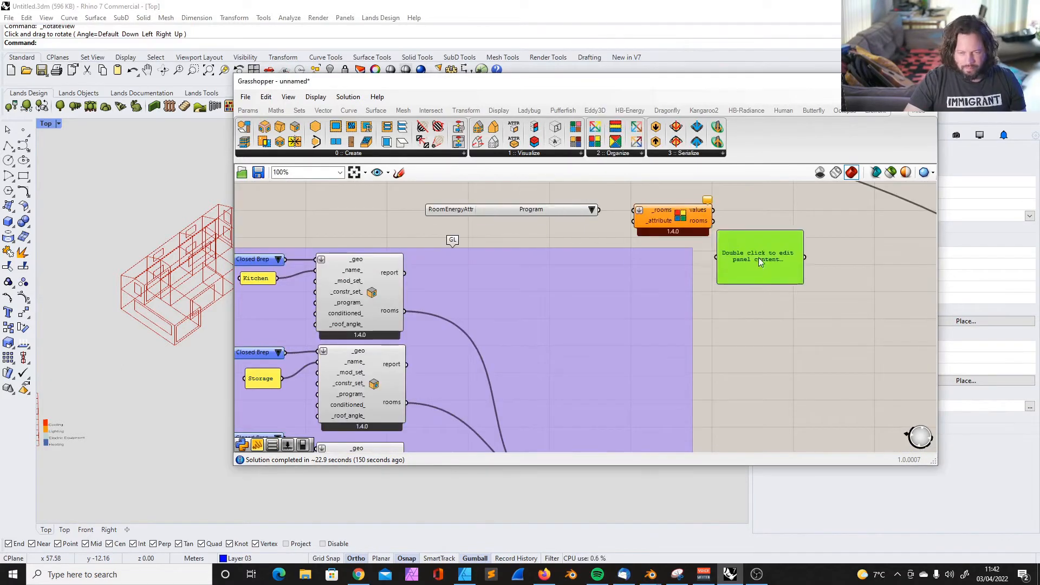
# Attach one panel each to the values and rooms outputs of the Rooms by Attribute component
pyautogui.moveTo(741, 261); pyautogui.dragTo(779, 232)
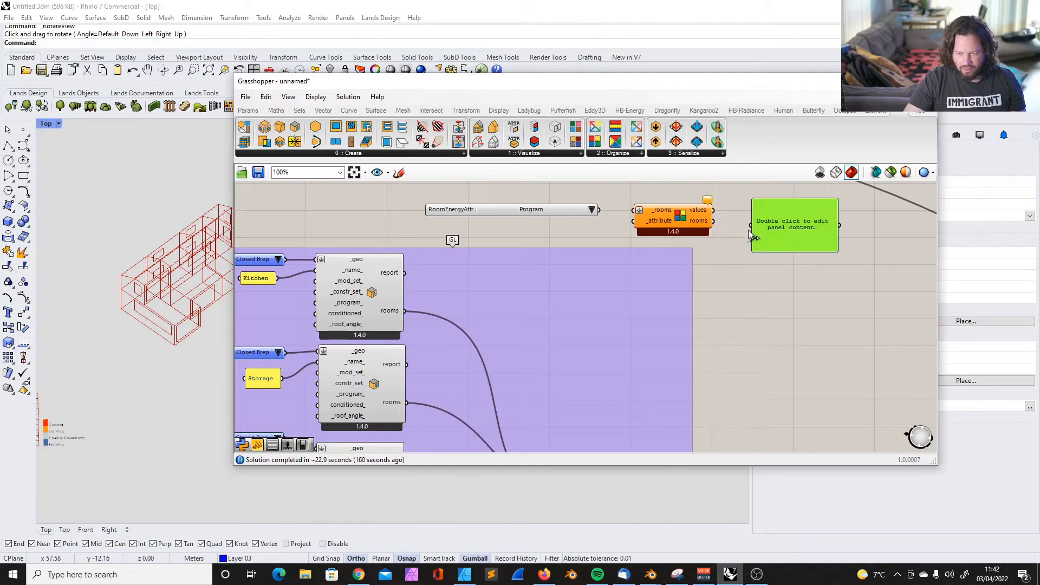
pyautogui.moveTo(748, 226); pyautogui.dragTo(783, 207)
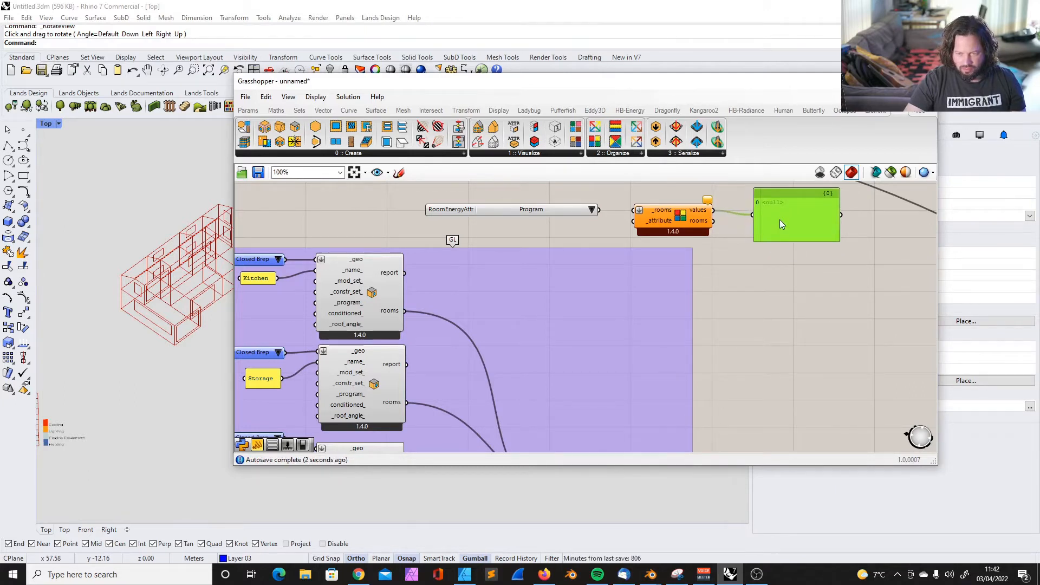
pyautogui.moveTo(793, 221); pyautogui.dragTo(793, 279)
pyautogui.moveTo(718, 225); pyautogui.dragTo(756, 282)
# Wire the Kitchen's rooms output into _rooms and the room energy attribute into _attribute on the Rooms by Attribute component
pyautogui.moveTo(404, 311); pyautogui.dragTo(617, 215)
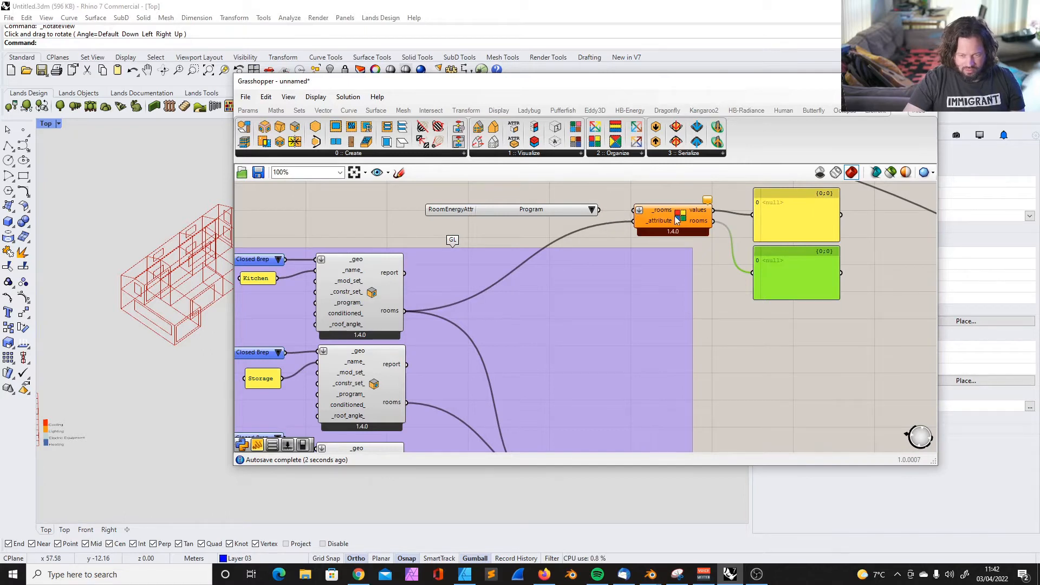
pyautogui.rightClick(654, 220)
pyautogui.moveTo(698, 263)
pyautogui.click(820, 263)
pyautogui.moveTo(406, 311); pyautogui.dragTo(593, 231)
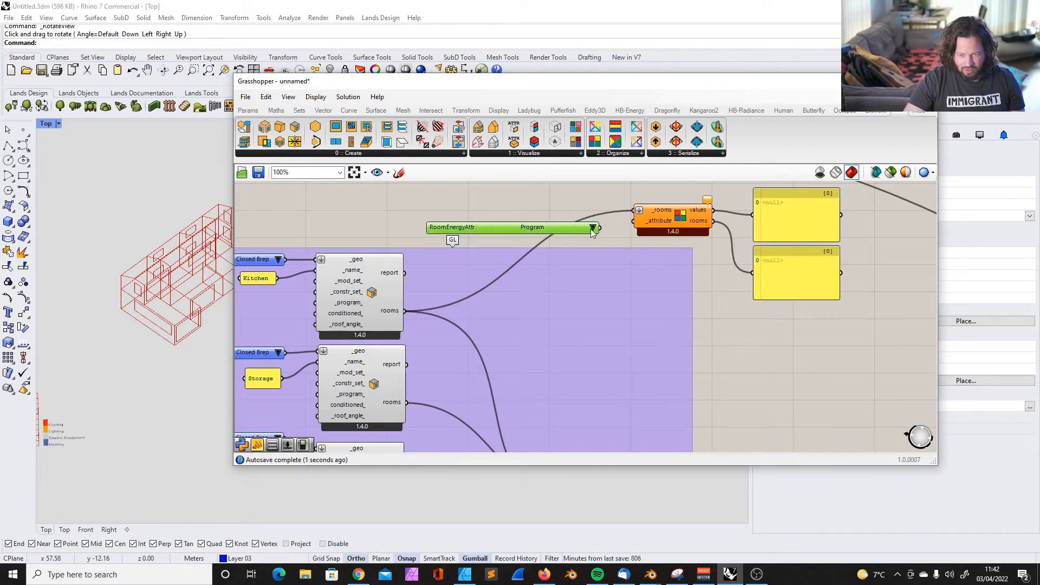
pyautogui.click(711, 209)
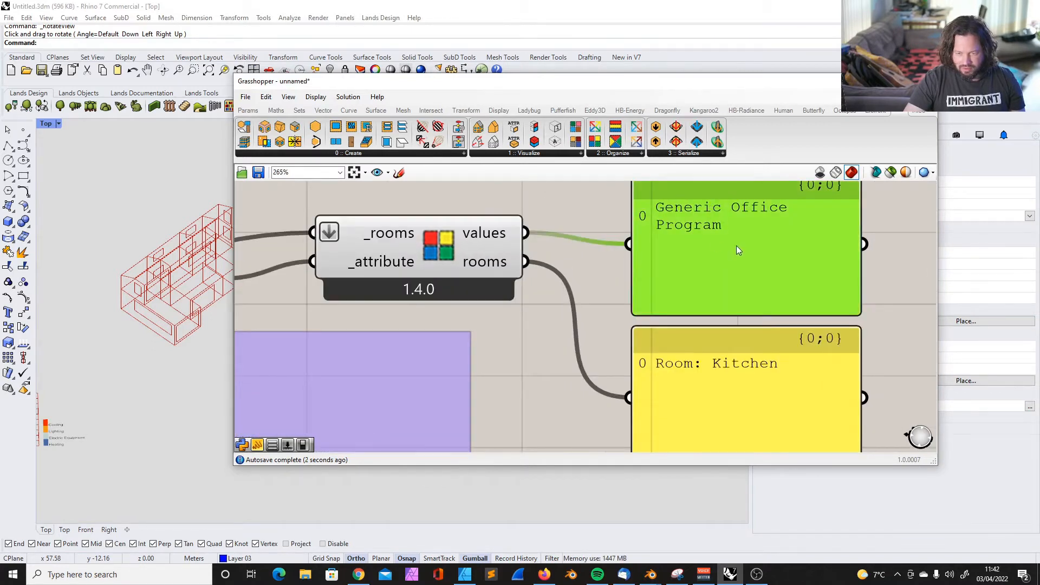
# Set the room energy attribute to Construction Set and read the Kitchen's value in the panel
pyautogui.scroll(-3, 738, 249)
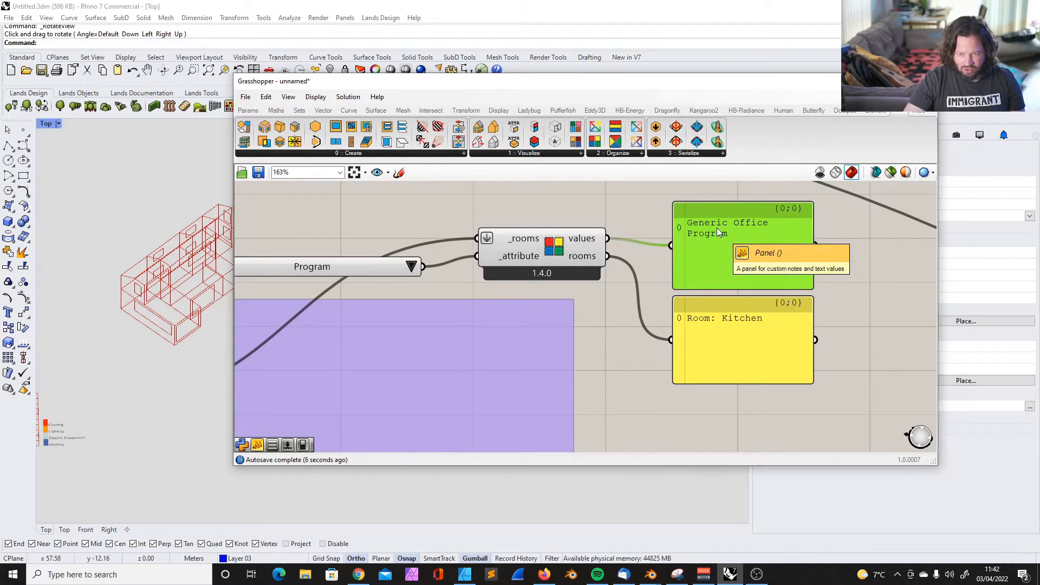
pyautogui.scroll(-2, 763, 318)
pyautogui.scroll(3, 395, 287)
pyautogui.click(563, 275)
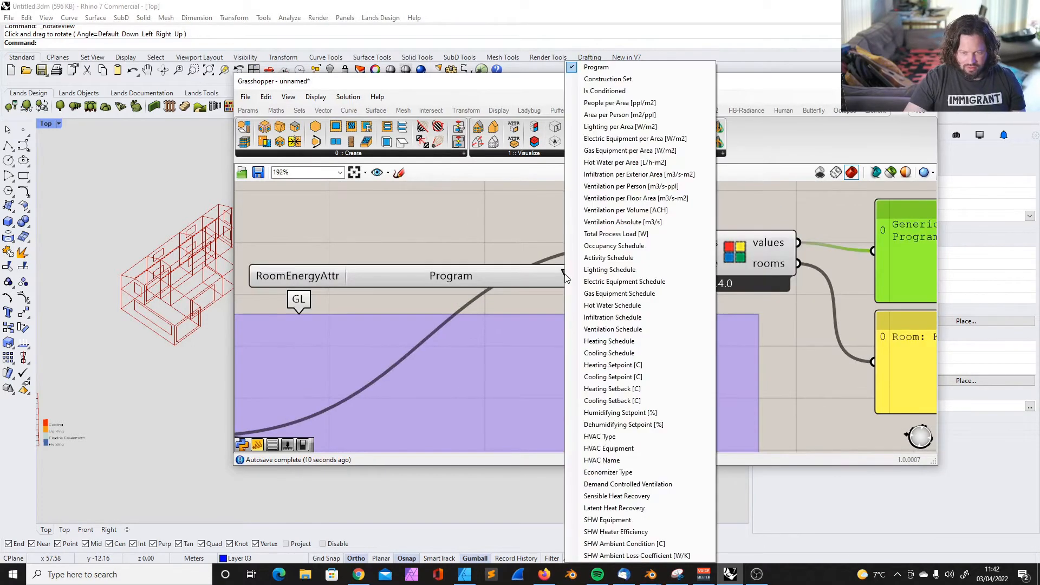
pyautogui.click(625, 78)
pyautogui.scroll(-4, 558, 211)
pyautogui.scroll(3, 779, 241)
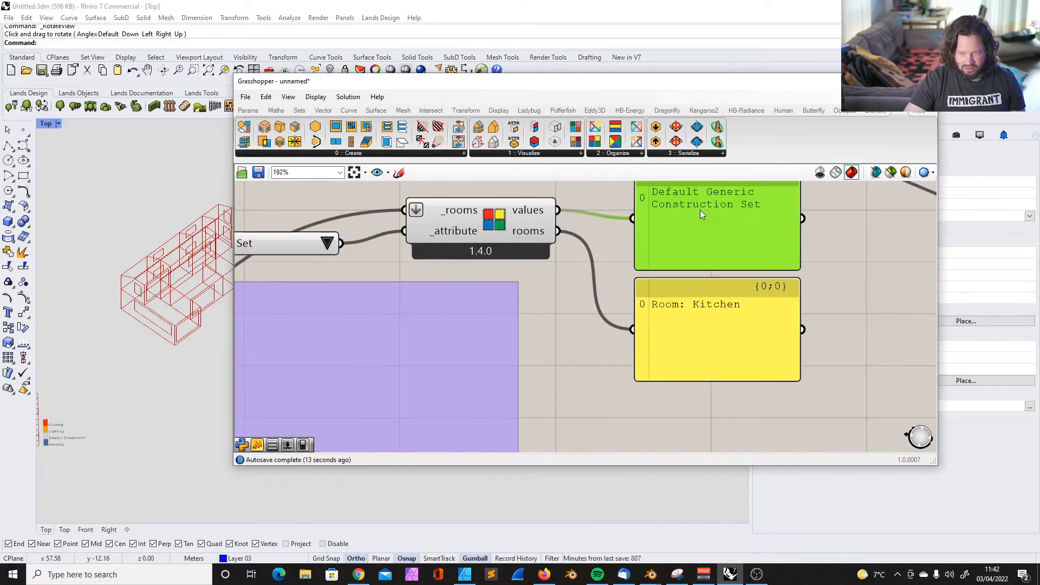
# Move the Rooms by Attribute component, its attribute list and both panels beside the group holding the Honeybee model component
pyautogui.scroll(-5, 700, 210)
pyautogui.moveTo(486, 203); pyautogui.dragTo(617, 271)
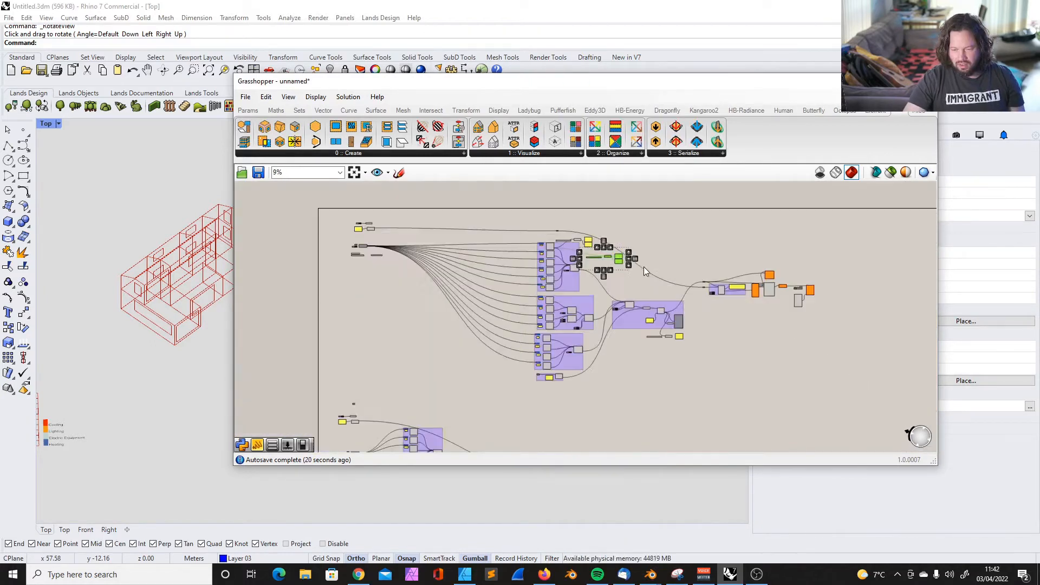
pyautogui.scroll(3, 643, 267)
pyautogui.moveTo(599, 254); pyautogui.dragTo(600, 302)
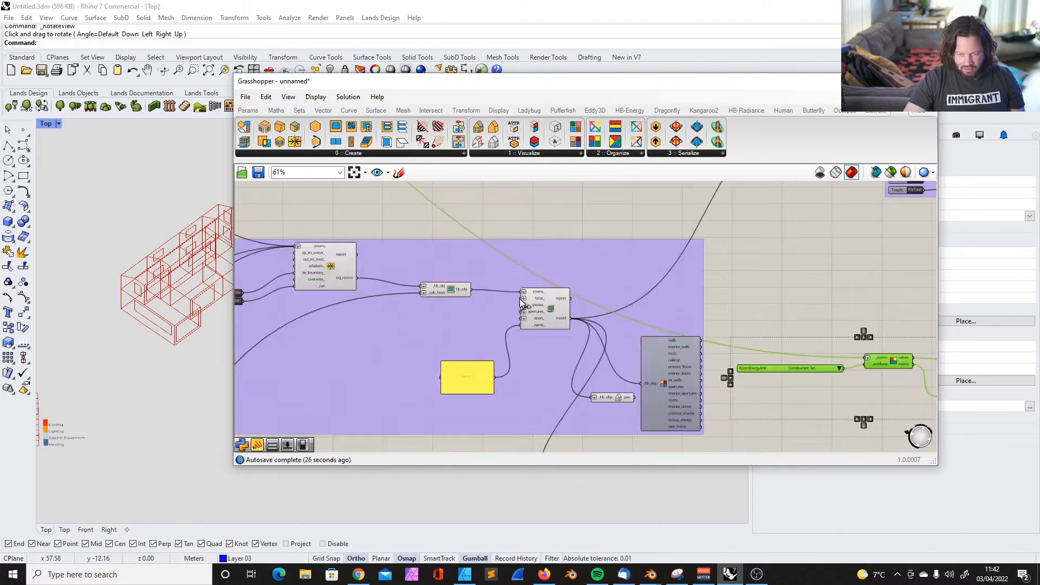
# Connect the Honeybee model output to the _rooms input of Rooms by Attribute, replacing the Kitchen room, and read its panels
pyautogui.scroll(-2, 520, 311)
pyautogui.scroll(2, 548, 316)
pyautogui.scroll(-3, 548, 316)
pyautogui.scroll(4, 618, 324)
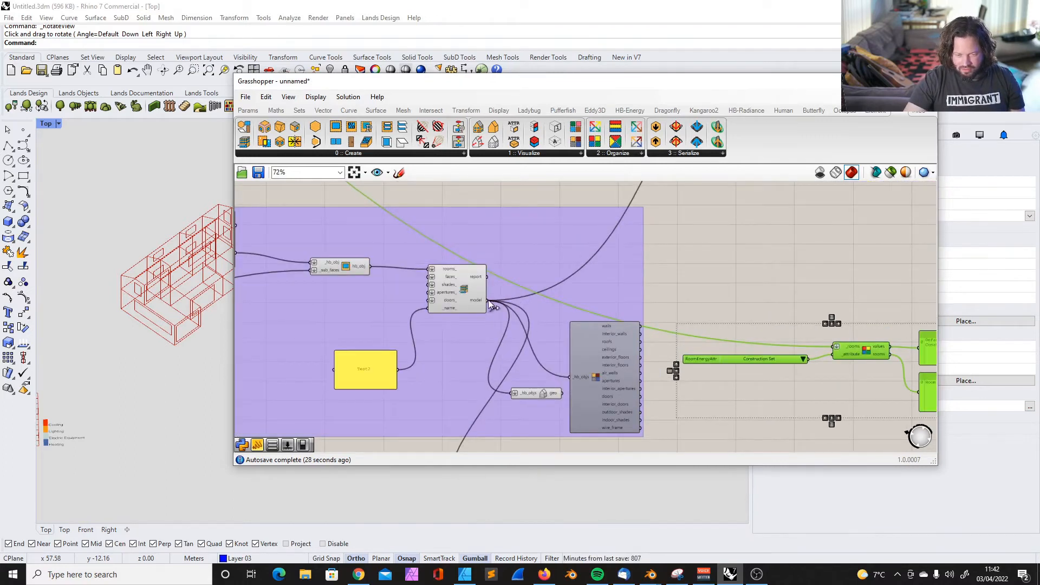
pyautogui.moveTo(490, 303); pyautogui.dragTo(799, 447)
pyautogui.scroll(3, 875, 365)
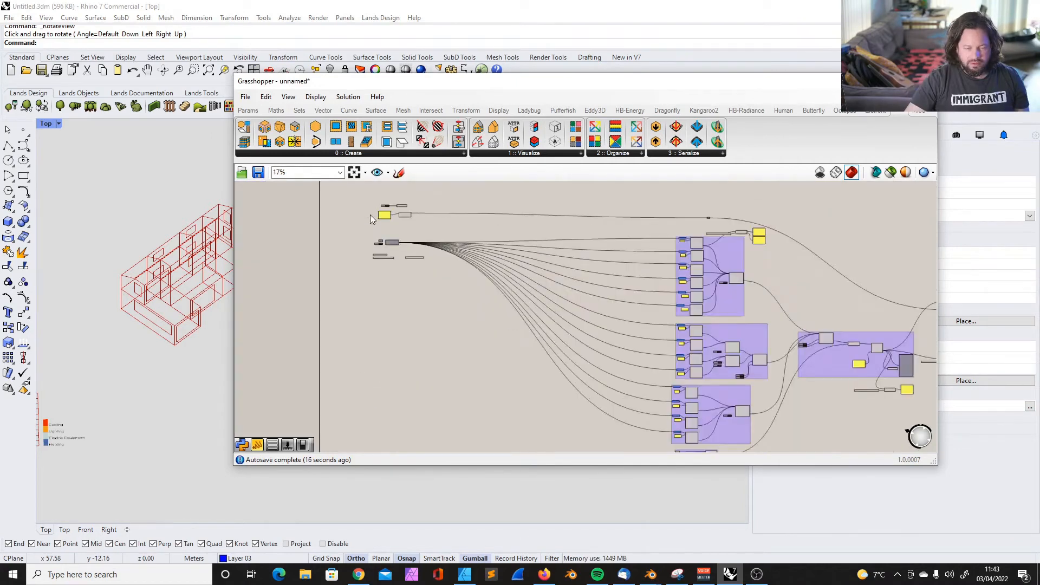
pyautogui.scroll(3, 369, 215)
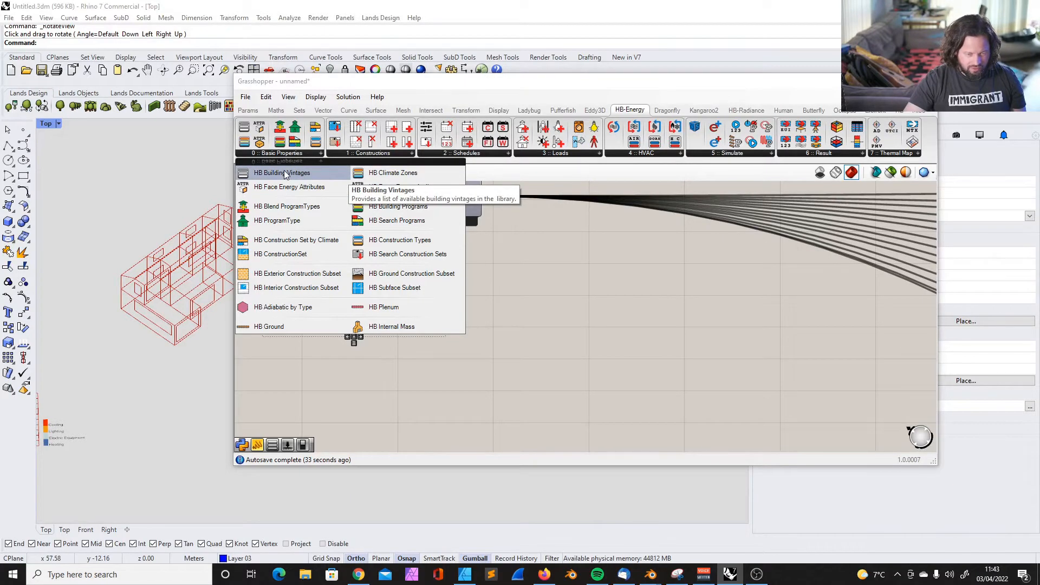
# Add the HB Building Vintages and HB Climate Zones lists, place Climate Zones just above Building Vintages, and review the zone options
pyautogui.click(284, 173)
pyautogui.click(285, 328)
pyautogui.moveTo(285, 301); pyautogui.dragTo(284, 286)
pyautogui.click(374, 286)
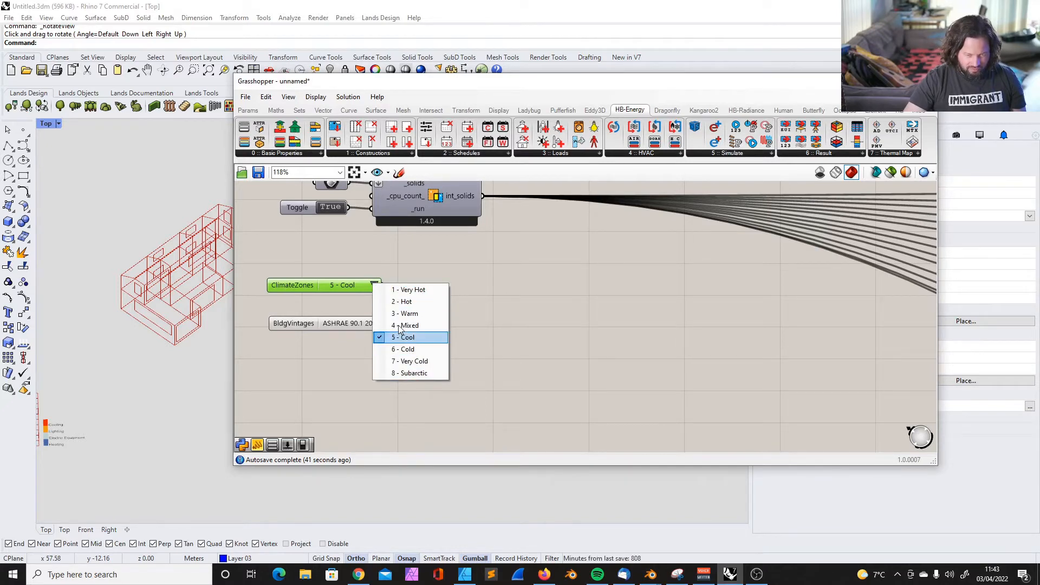
pyautogui.moveTo(304, 287); pyautogui.dragTo(310, 303)
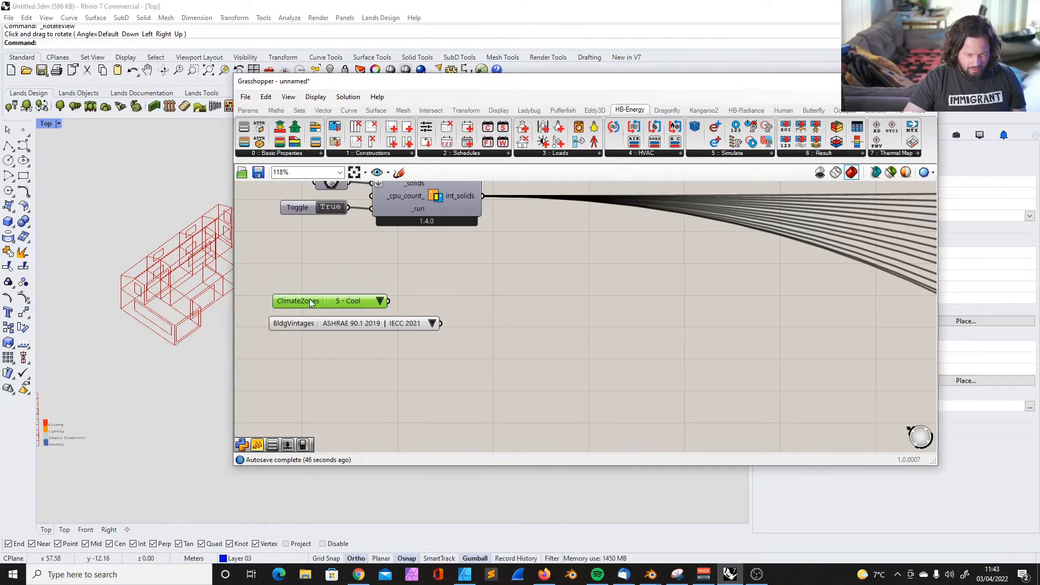
# Add the HB Construction Set by Climate, Construction Types, Search Construction Sets and ConstructionSet components to the canvas
pyautogui.click(296, 154)
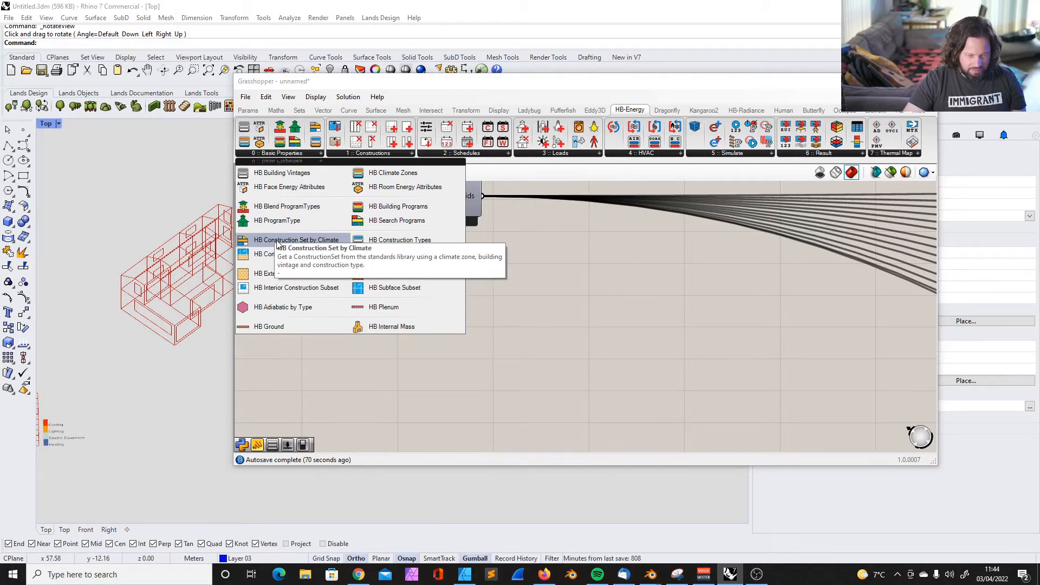
pyautogui.moveTo(277, 244); pyautogui.dragTo(554, 374)
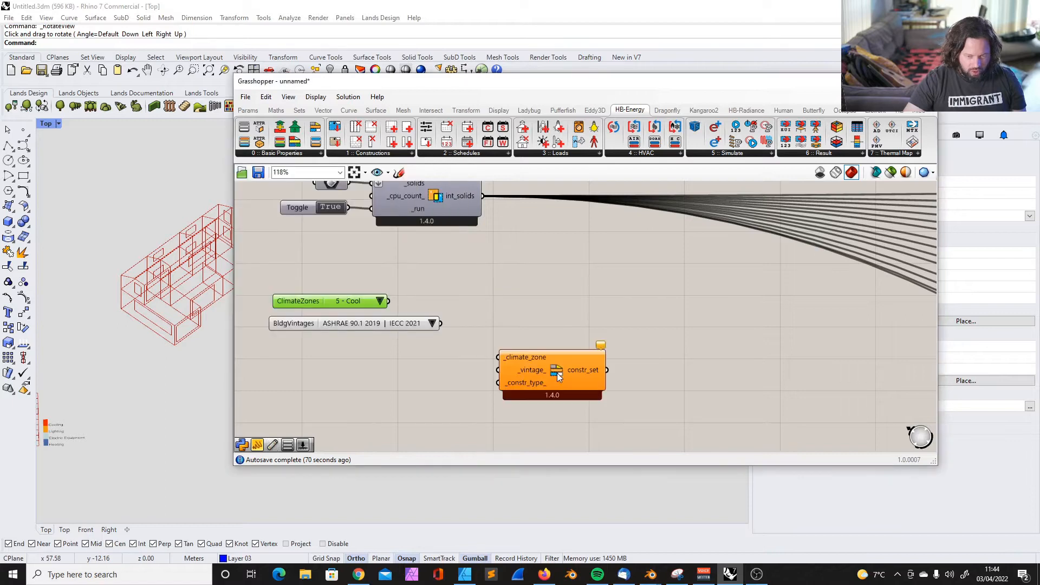
pyautogui.click(278, 154)
pyautogui.moveTo(395, 250); pyautogui.dragTo(556, 296)
pyautogui.click(278, 155)
pyautogui.moveTo(293, 255); pyautogui.dragTo(731, 347)
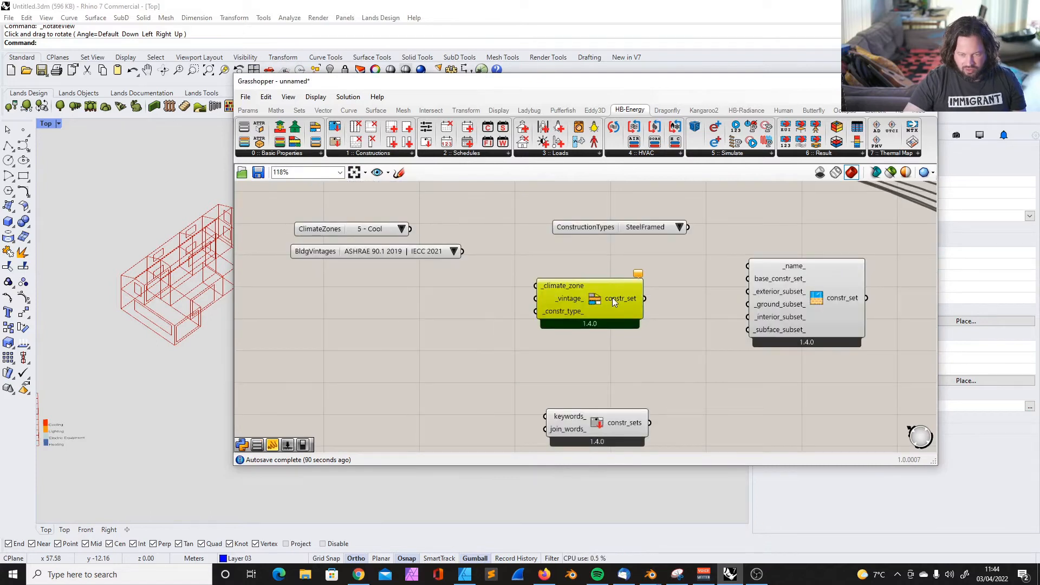
# Move Construction Set by Climate below the Building Vintages list, and shift ConstructionSet and the Construction Types list closer to it
pyautogui.moveTo(598, 289); pyautogui.dragTo(604, 307)
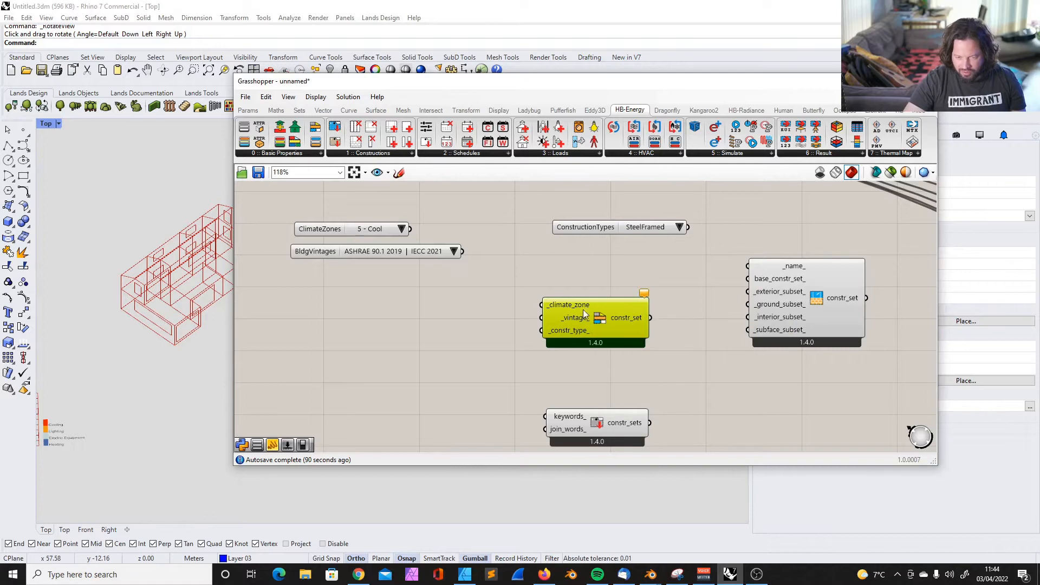
pyautogui.moveTo(558, 331)
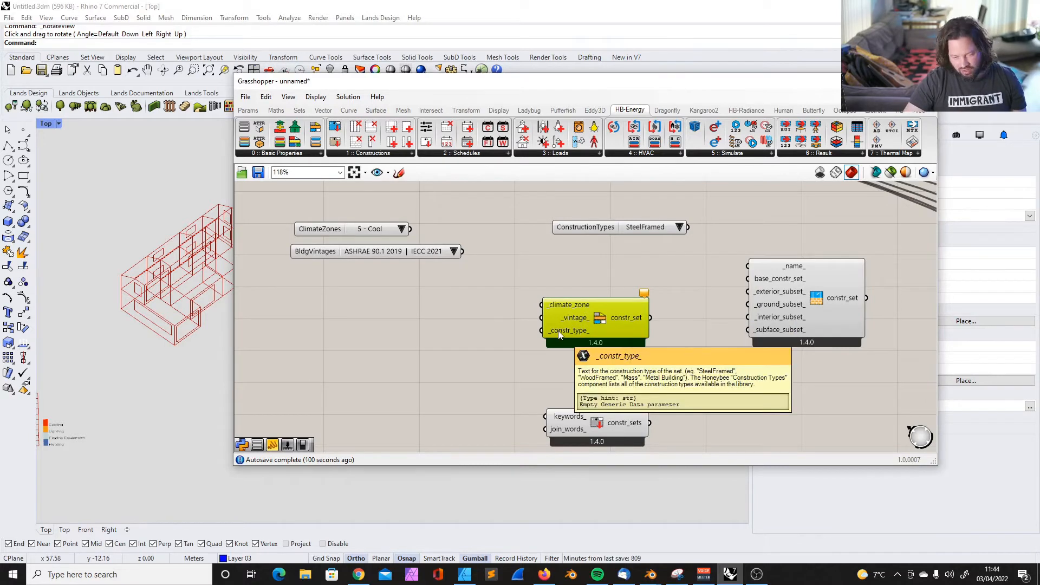
pyautogui.moveTo(593, 304); pyautogui.dragTo(433, 303)
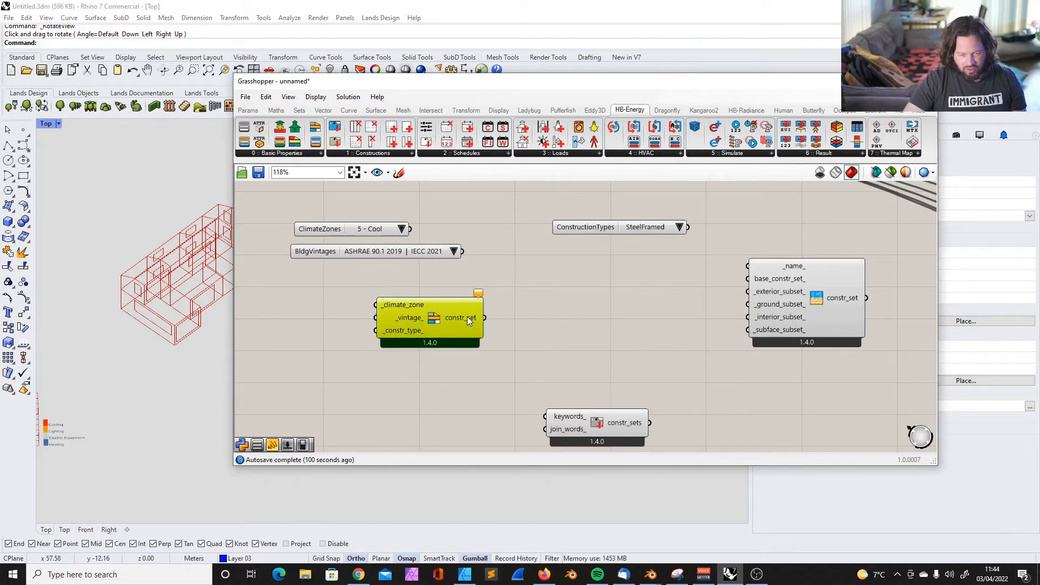
pyautogui.moveTo(826, 276); pyautogui.dragTo(789, 290)
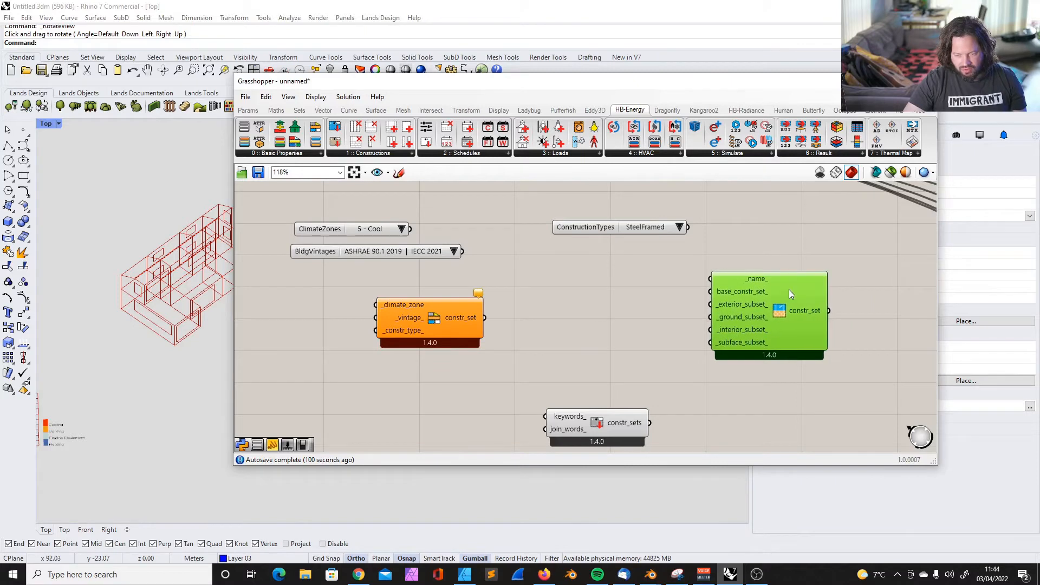
pyautogui.click(649, 227)
pyautogui.moveTo(596, 227); pyautogui.dragTo(575, 228)
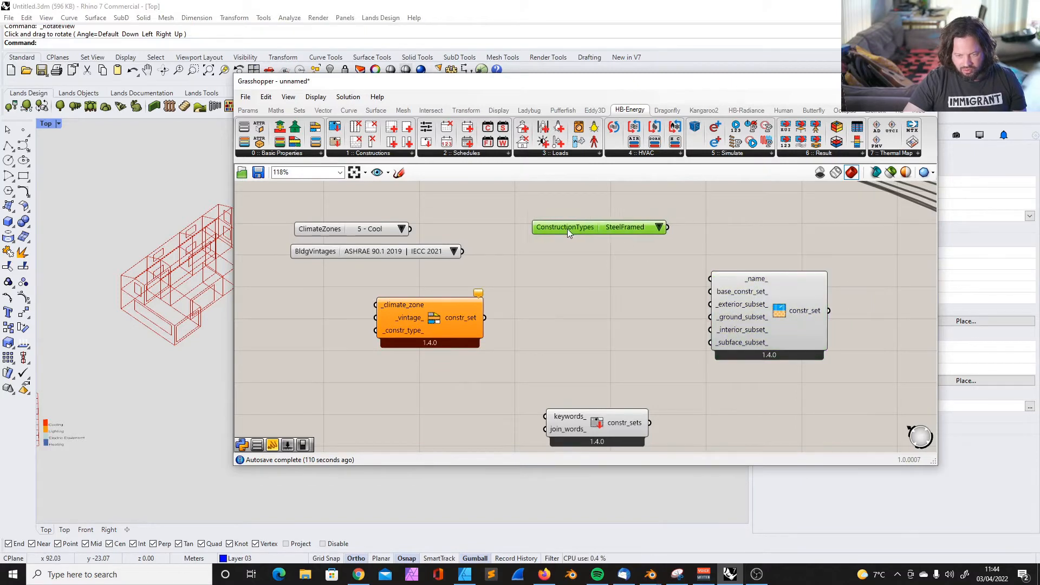
pyautogui.click(655, 227)
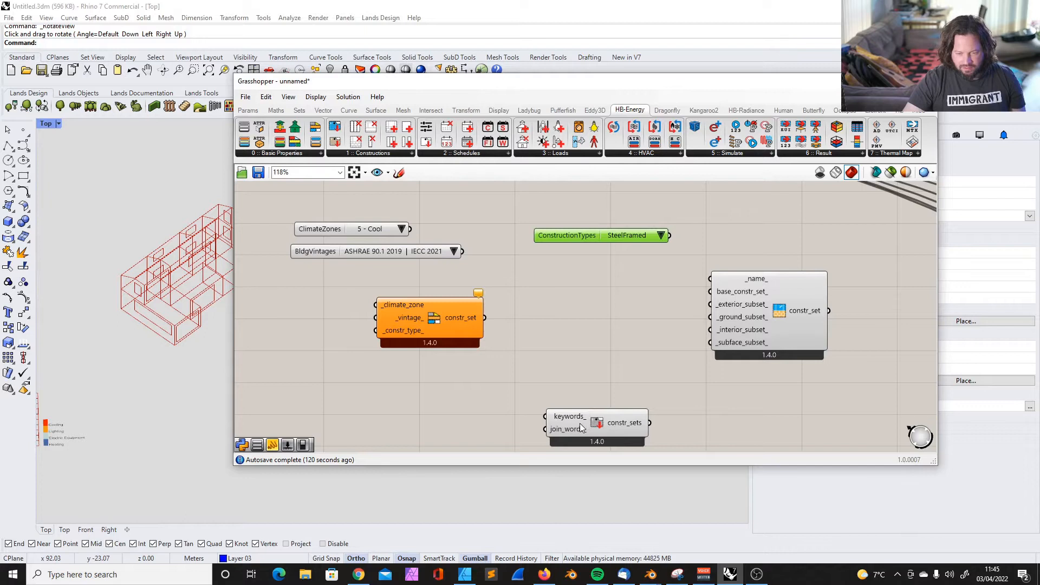
# Rearrange Search Construction Sets and ConstructionSet, and read the construction set identifiers at the constr_sets output
pyautogui.moveTo(580, 428); pyautogui.dragTo(599, 362)
pyautogui.moveTo(762, 297); pyautogui.dragTo(802, 240)
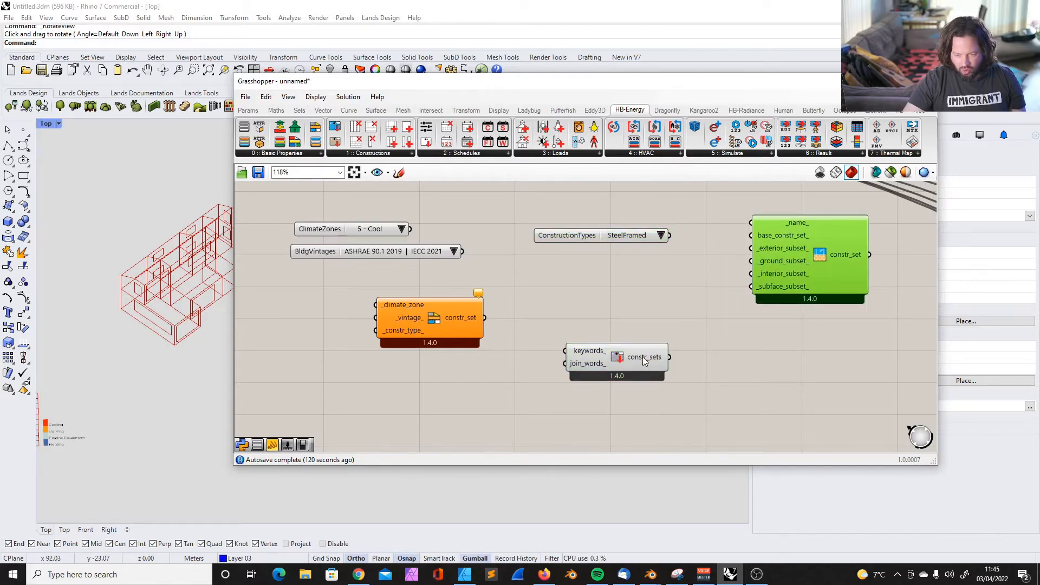
pyautogui.moveTo(643, 356)
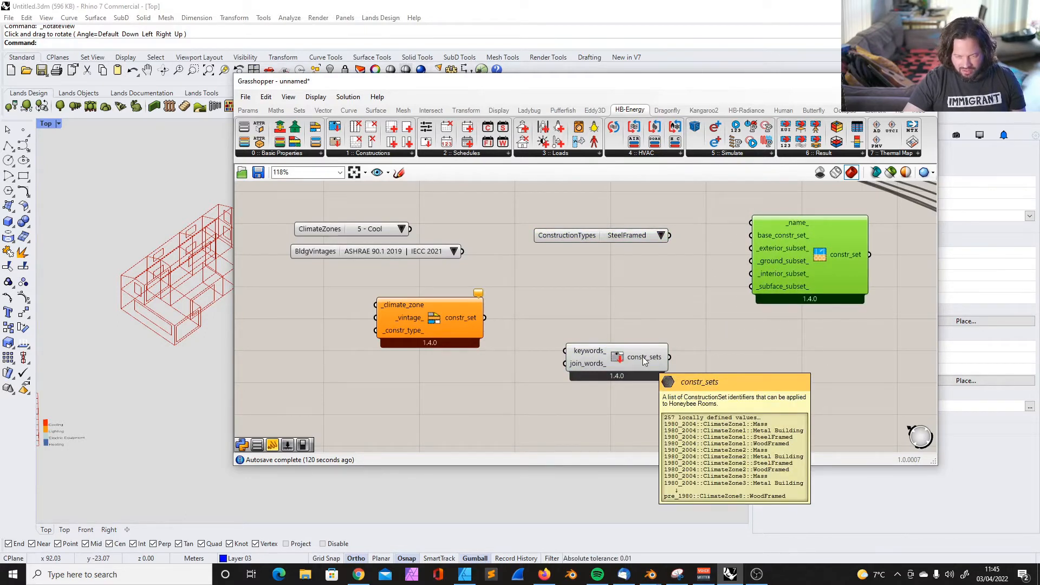
pyautogui.moveTo(590, 356); pyautogui.dragTo(556, 379)
pyautogui.click(658, 339)
pyautogui.scroll(-5, 558, 296)
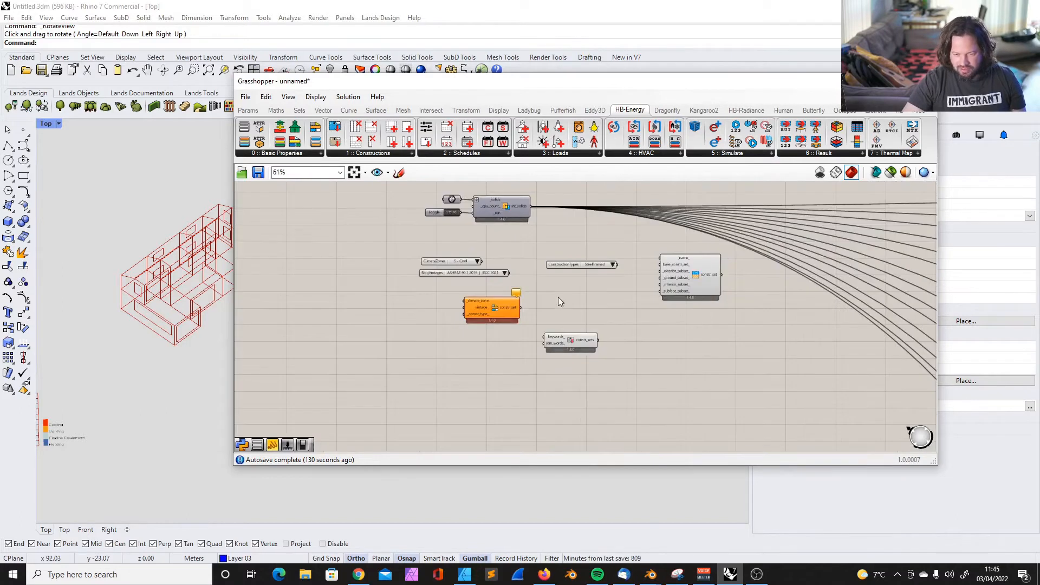
pyautogui.click(563, 324)
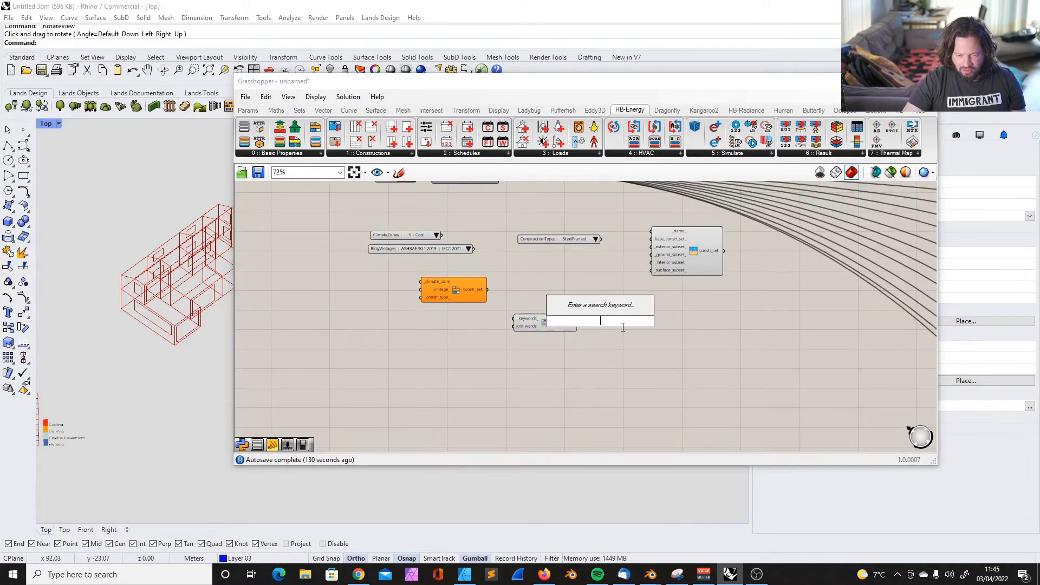
pyautogui.scroll(7, 544, 320)
pyautogui.scroll(2, 547, 315)
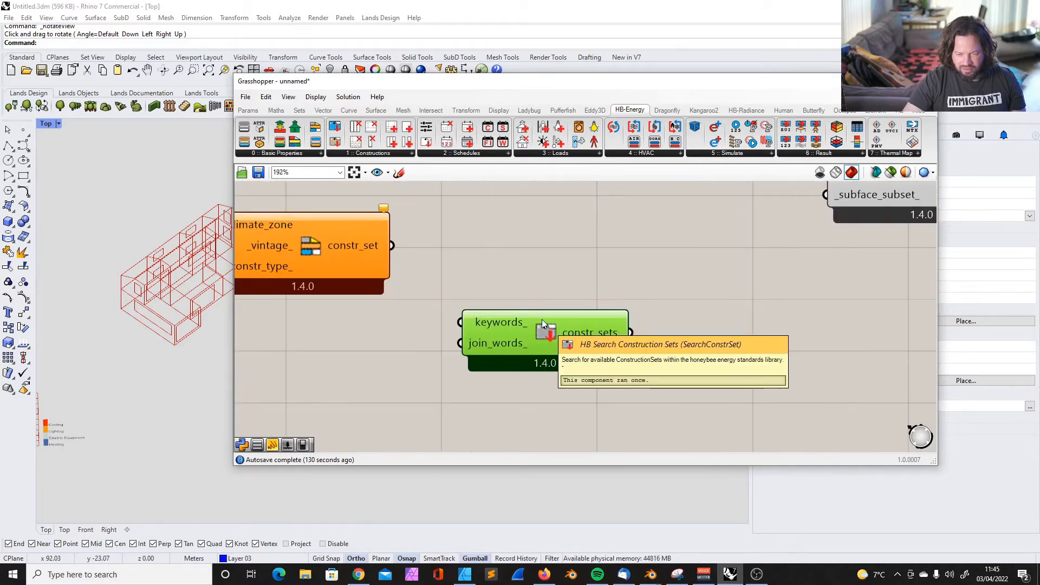
pyautogui.scroll(-3, 561, 320)
pyautogui.scroll(1, 558, 321)
# Stack Search Construction Sets directly beneath Construction Set by Climate and examine the outputs of both components
pyautogui.moveTo(385, 246)
pyautogui.mouseDown()
pyautogui.moveTo(399, 262)
pyautogui.moveTo(386, 255)
pyautogui.mouseUp()
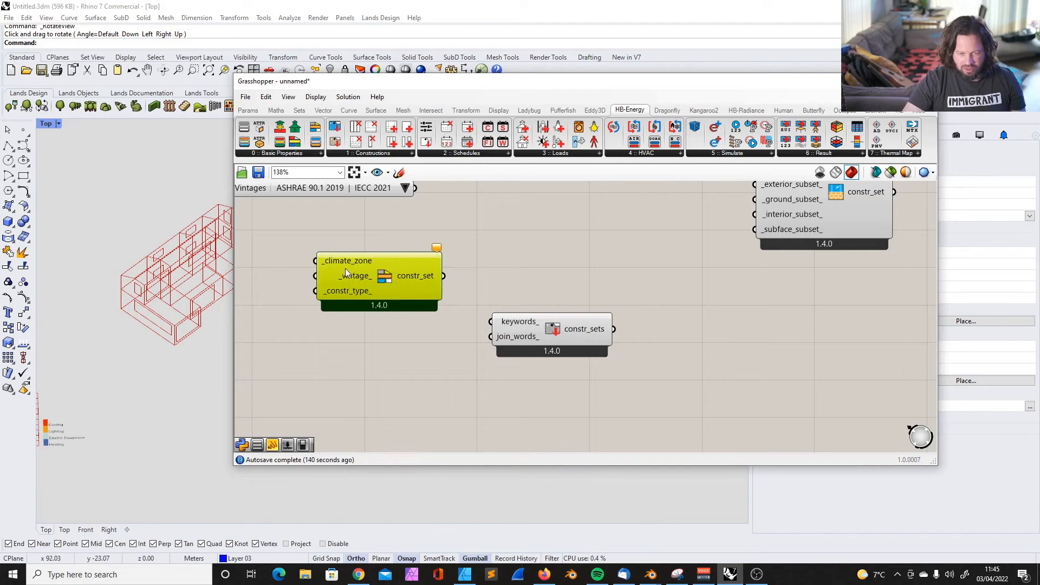
pyautogui.moveTo(377, 264); pyautogui.dragTo(358, 261)
pyautogui.moveTo(593, 327)
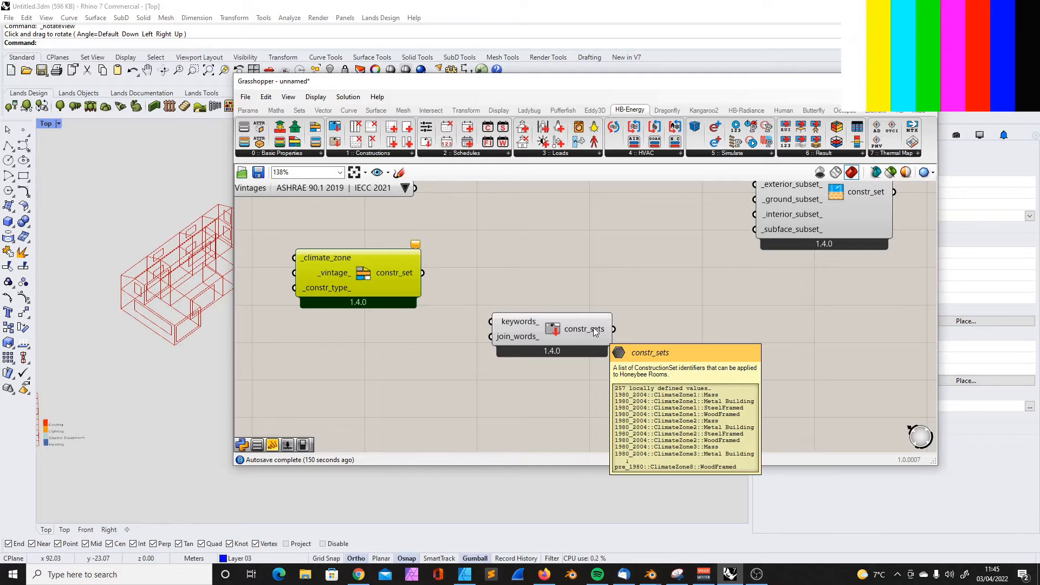
pyautogui.moveTo(574, 336); pyautogui.dragTo(379, 346)
pyautogui.scroll(-3, 453, 315)
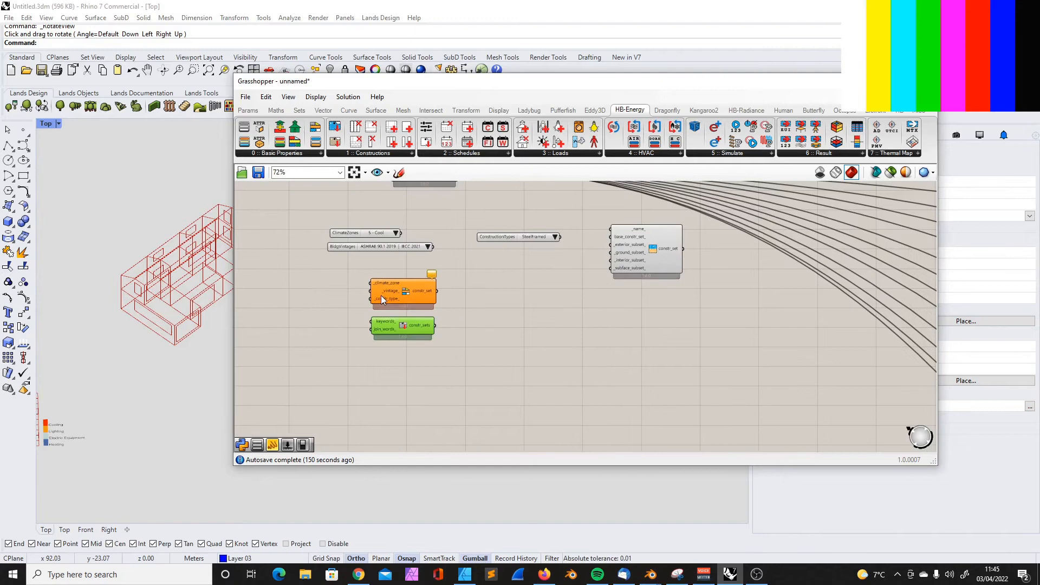
pyautogui.scroll(3, 382, 294)
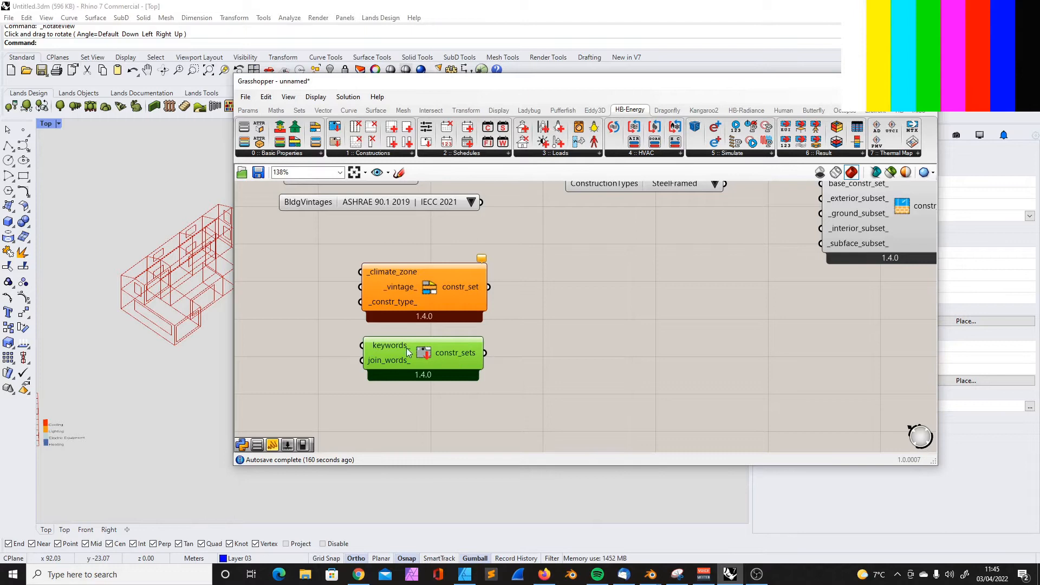
pyautogui.moveTo(464, 356)
pyautogui.moveTo(450, 298)
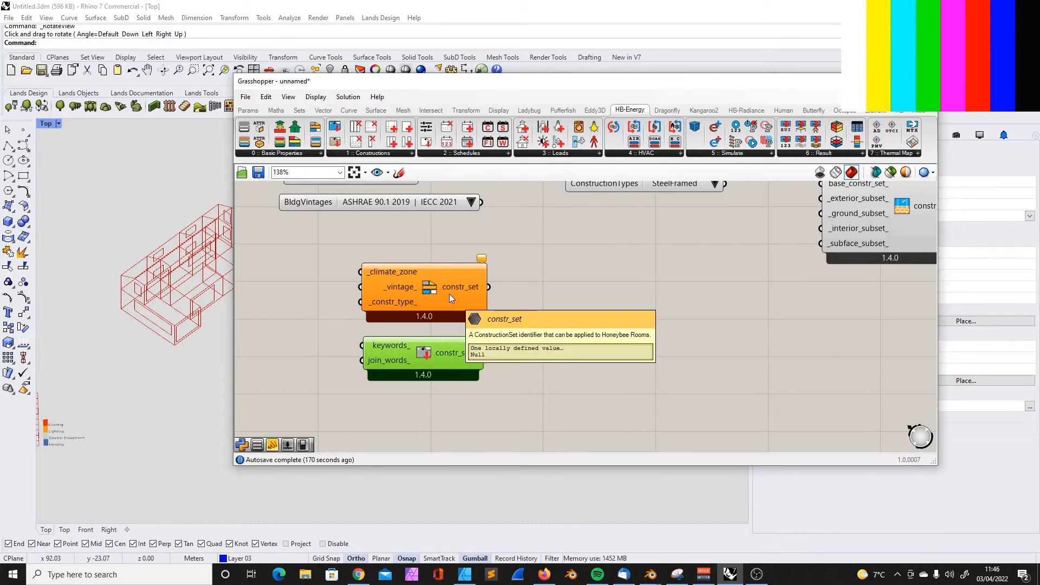
# Move the Construction Types list and the ConstructionSet component further down, clear of the two stacked construction set components
pyautogui.scroll(-1, 555, 310)
pyautogui.moveTo(555, 310); pyautogui.dragTo(492, 382, button='right')
pyautogui.moveTo(541, 275)
pyautogui.mouseDown()
pyautogui.moveTo(509, 317)
pyautogui.moveTo(522, 317)
pyautogui.mouseUp()
pyautogui.scroll(-4, 567, 307)
pyautogui.scroll(3, 675, 304)
pyautogui.moveTo(434, 271); pyautogui.dragTo(639, 324)
pyautogui.click(641, 286)
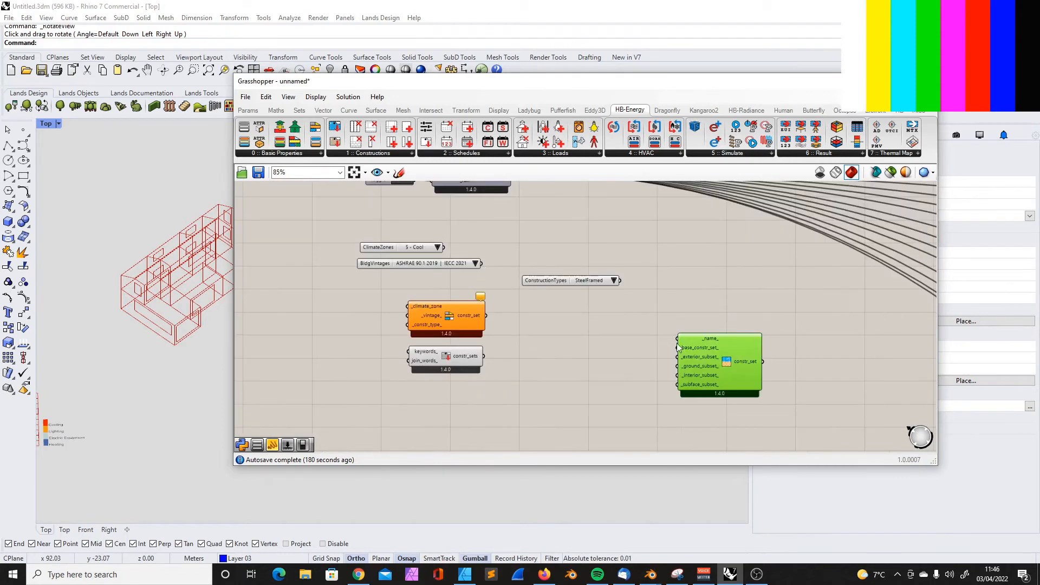
pyautogui.scroll(-3, 455, 271)
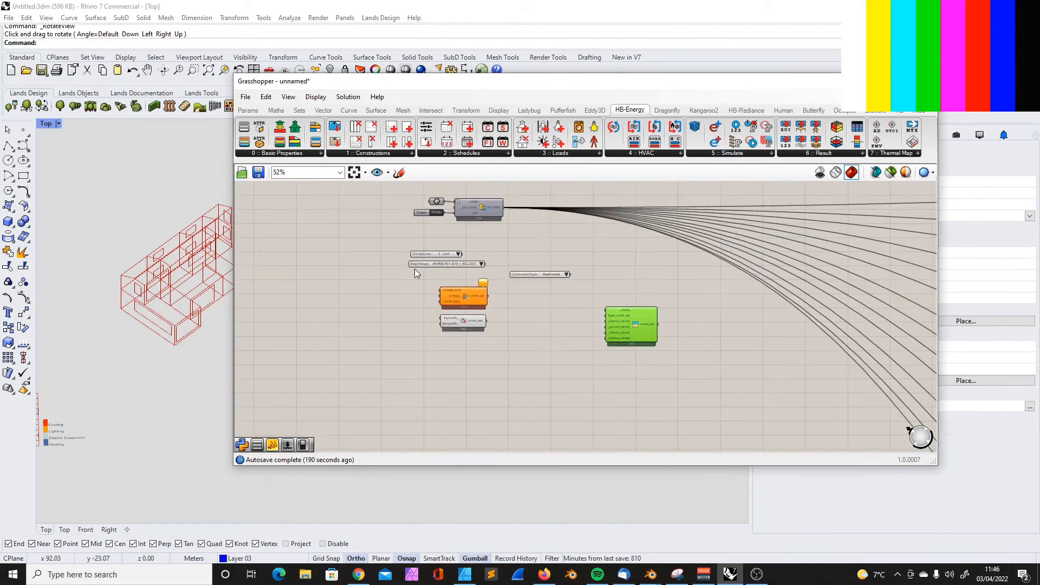
pyautogui.scroll(5, 405, 254)
# Examine the constr_set output of Construction Set by Climate and the matching _constr_set_ input on the Storage room component
pyautogui.click(550, 330)
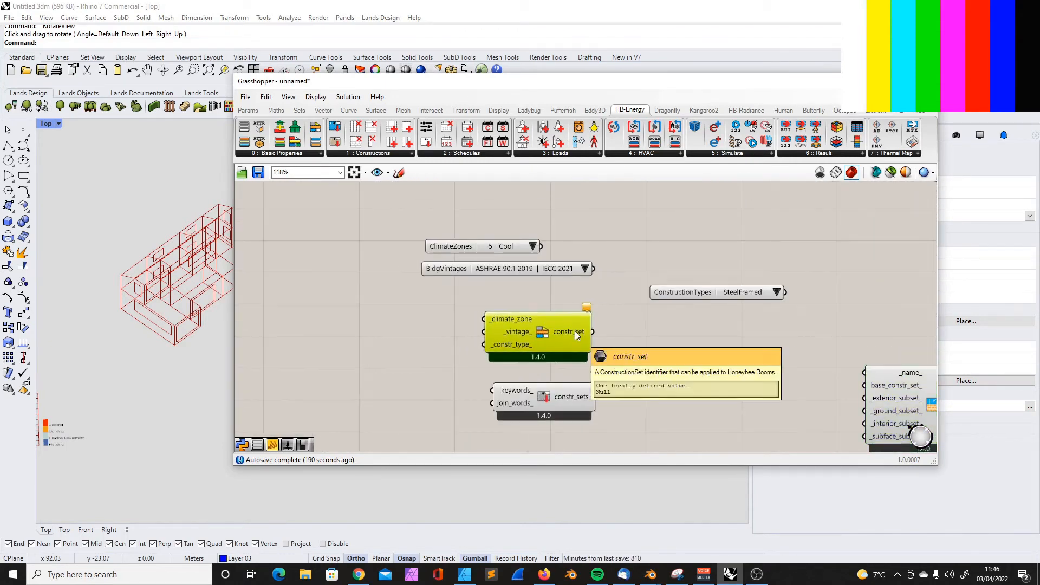
pyautogui.scroll(-3, 503, 350)
pyautogui.scroll(-5, 511, 324)
pyautogui.scroll(-2, 654, 322)
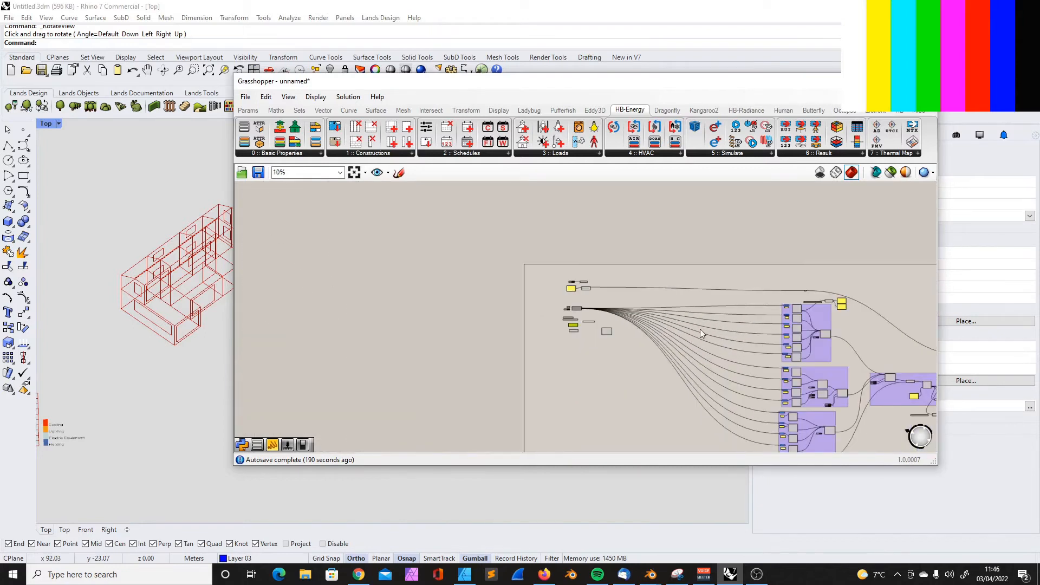
pyautogui.scroll(8, 829, 312)
pyautogui.scroll(-2, 665, 295)
pyautogui.scroll(4, 753, 357)
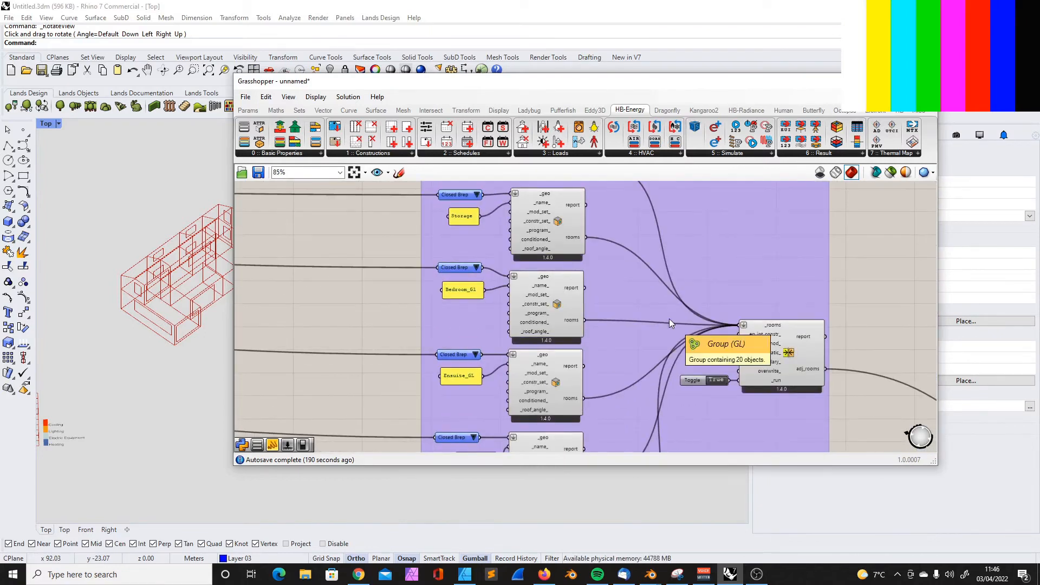
pyautogui.scroll(5, 536, 206)
pyautogui.moveTo(538, 248)
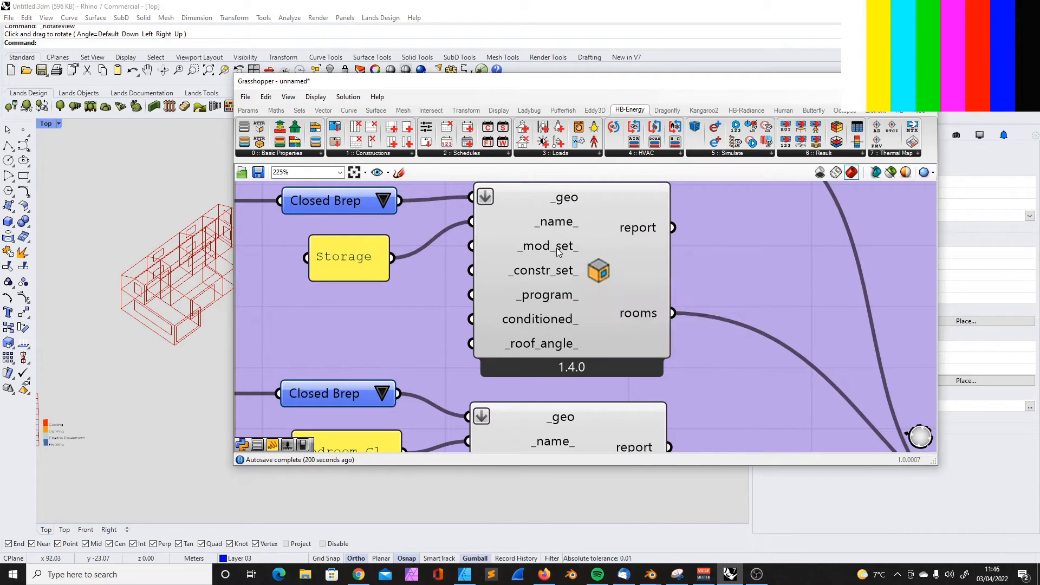
pyautogui.moveTo(531, 272)
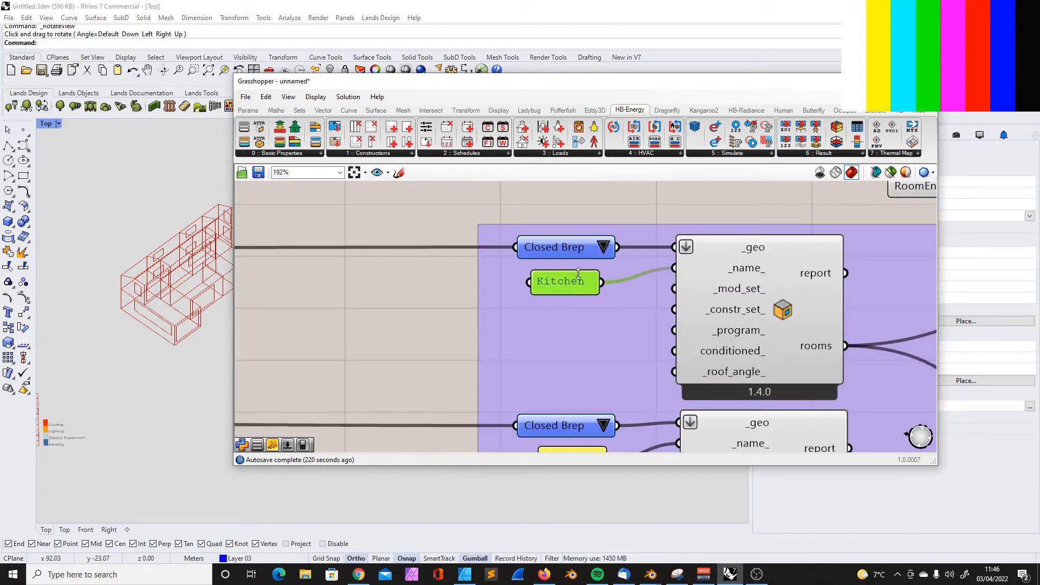
pyautogui.scroll(-8, 580, 272)
pyautogui.scroll(7, 584, 272)
pyautogui.scroll(3, 588, 270)
pyautogui.scroll(-15, 583, 260)
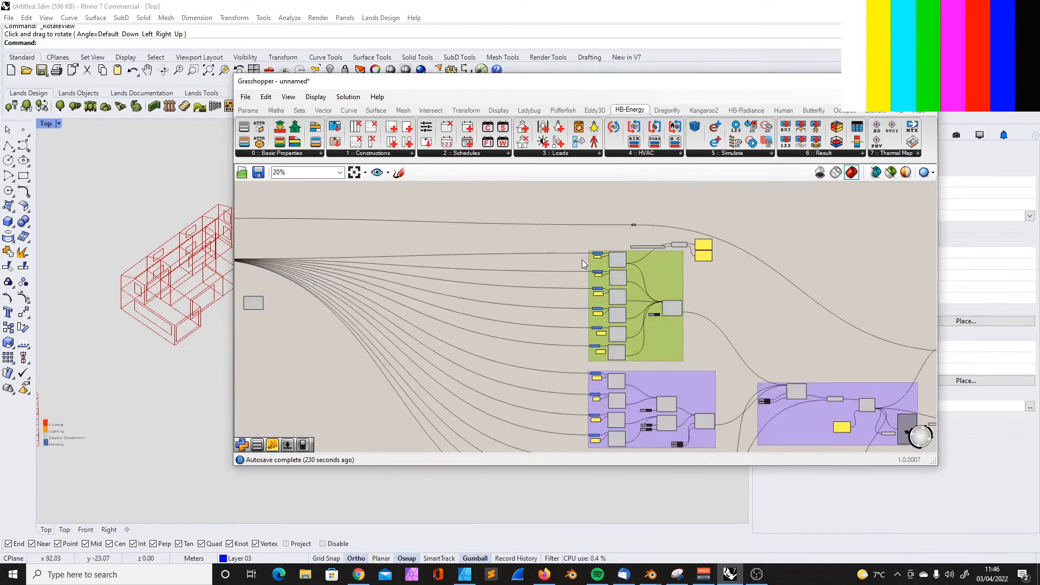
# Align the Construction Types list beneath Building Vintages and move Construction Set by Climate beside the three lists
pyautogui.scroll(5, 408, 282)
pyautogui.scroll(6, 330, 268)
pyautogui.scroll(-2, 544, 298)
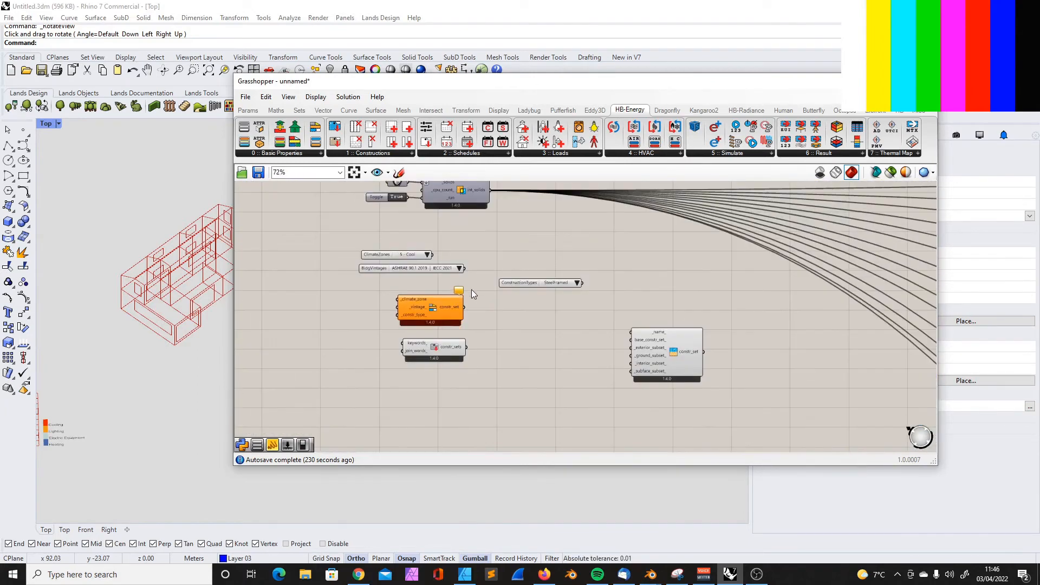
pyautogui.scroll(2, 338, 298)
pyautogui.click(651, 274)
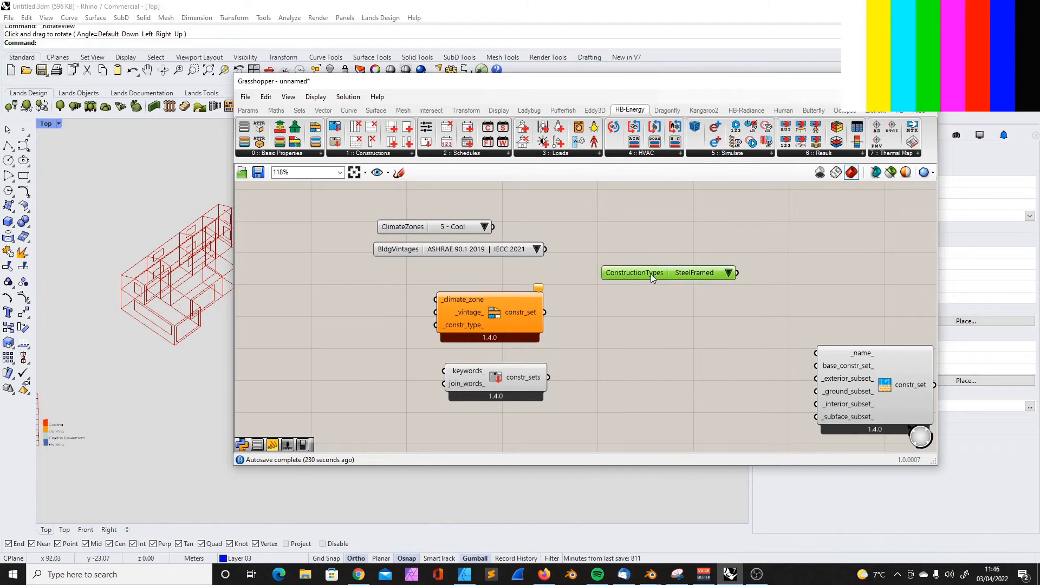
pyautogui.moveTo(631, 272); pyautogui.dragTo(407, 272)
pyautogui.moveTo(470, 313); pyautogui.dragTo(625, 246)
# Review the Climate Zones, Building Vintages and Construction Types lists against the Construction Set by Climate inputs, including the construction type options
pyautogui.click(446, 229)
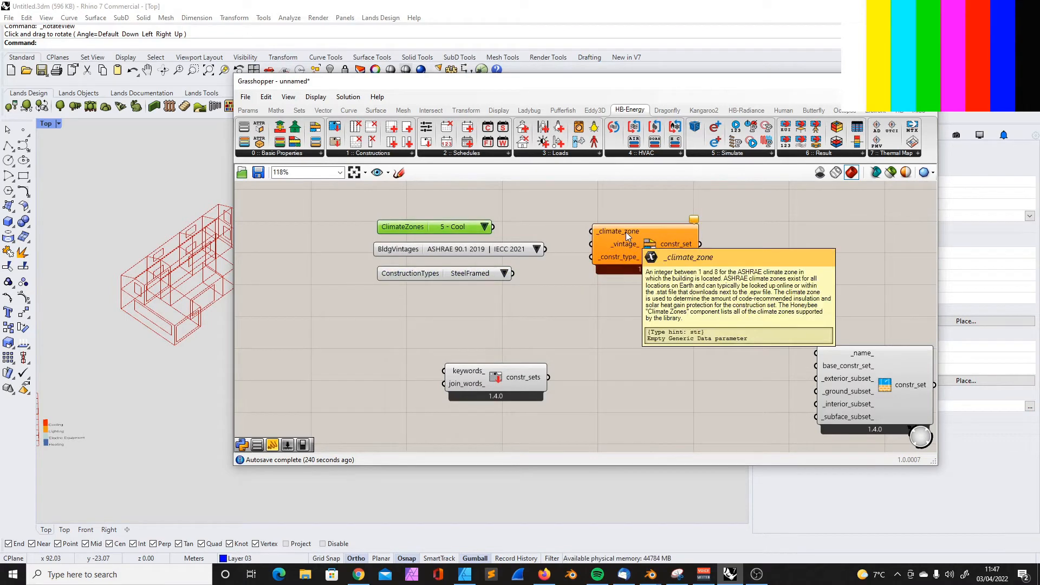
pyautogui.click(408, 249)
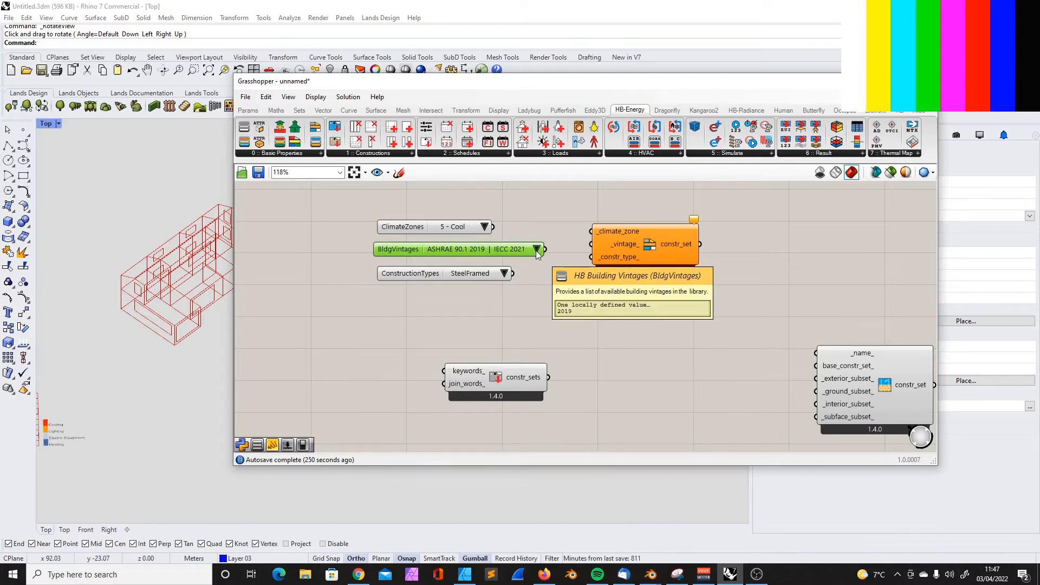
pyautogui.click(408, 274)
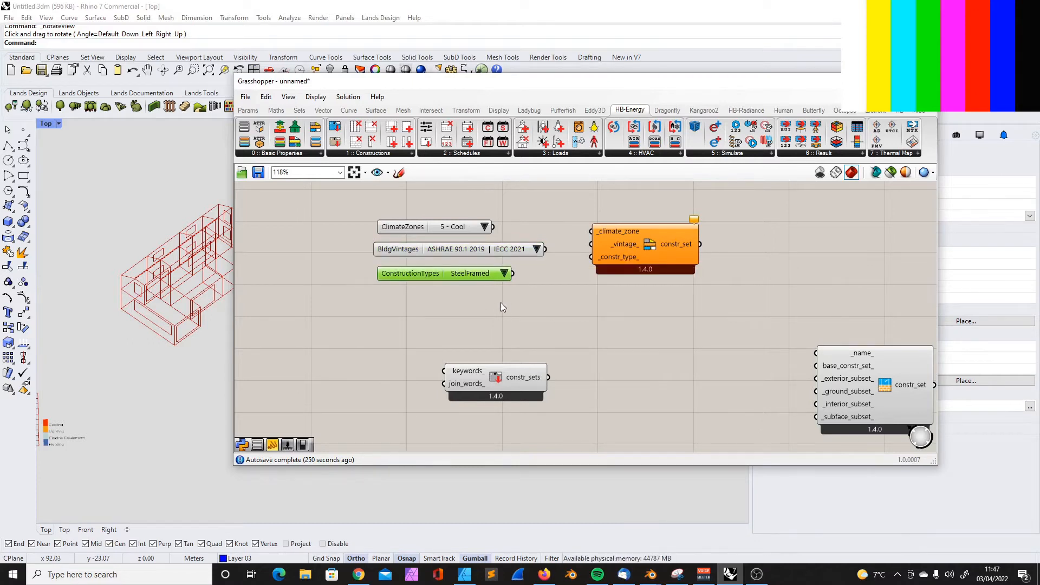
pyautogui.click(504, 273)
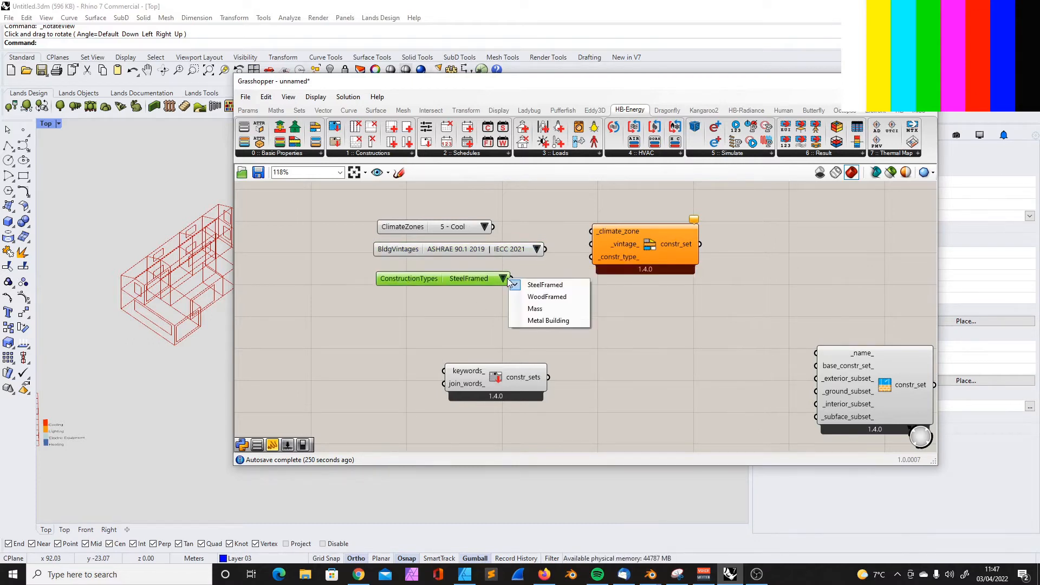
pyautogui.click(398, 301)
pyautogui.click(412, 278)
pyautogui.click(636, 246)
# Inspect the weather URL panel for the London City location and the weather download component it feeds
pyautogui.scroll(-4, 560, 327)
pyautogui.scroll(-2, 483, 349)
pyautogui.scroll(8, 509, 275)
pyautogui.moveTo(604, 323); pyautogui.dragTo(612, 331)
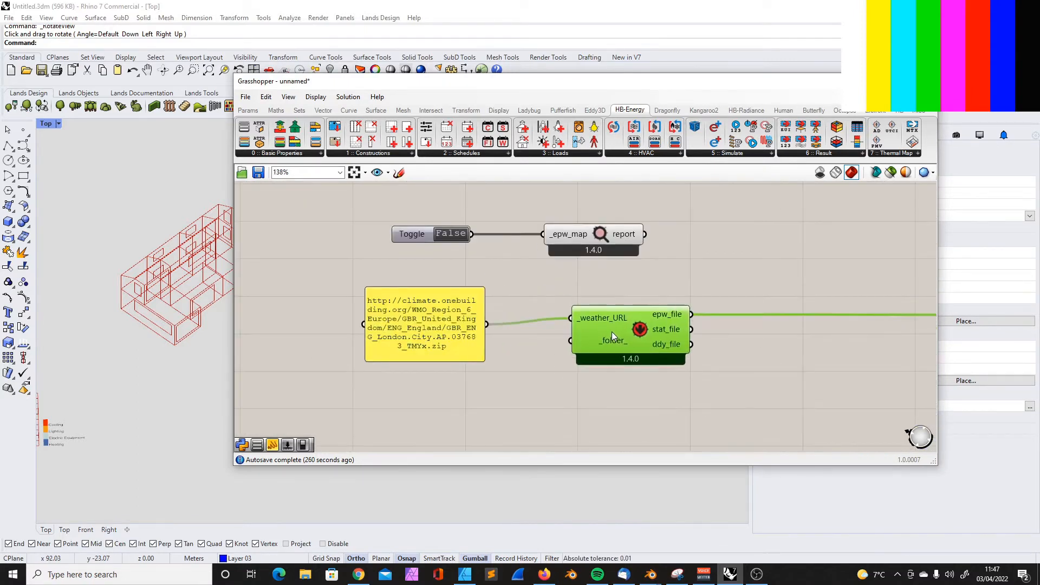
pyautogui.click(395, 337)
pyautogui.moveTo(428, 311); pyautogui.dragTo(418, 304)
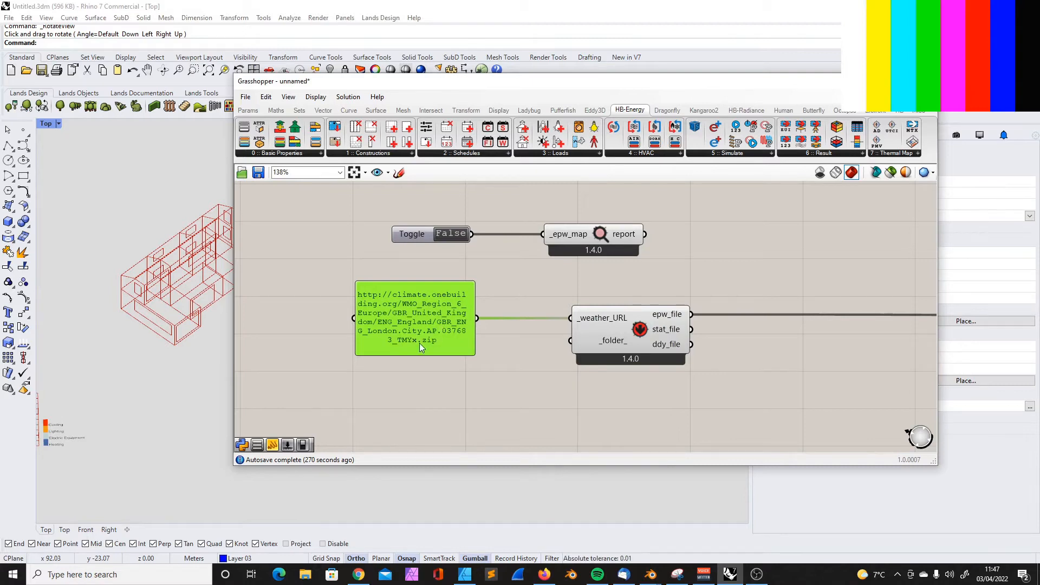
# Move the weather URL panel closer to the weather download component
pyautogui.moveTo(399, 318); pyautogui.dragTo(426, 316)
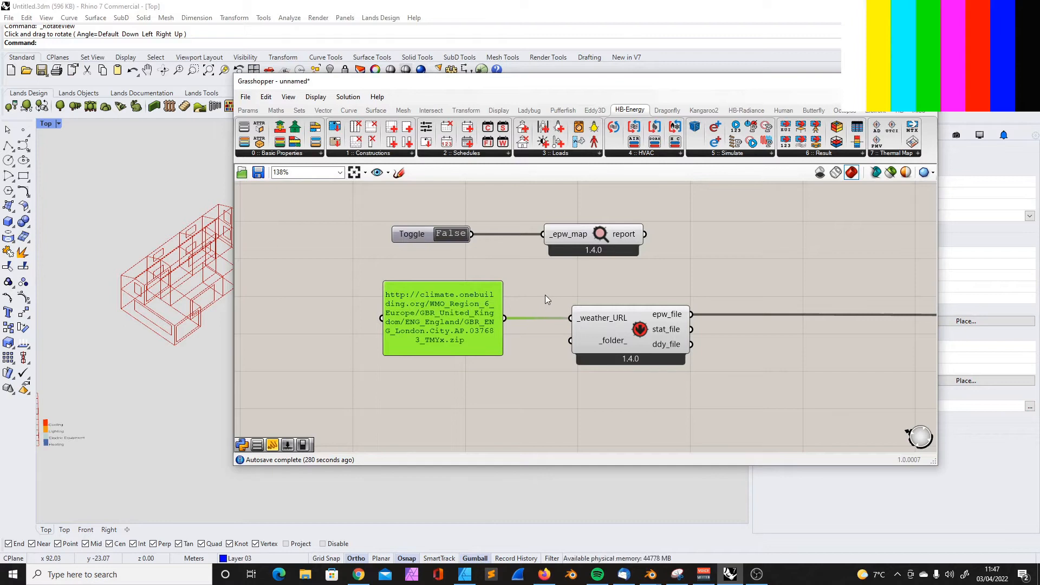
pyautogui.scroll(-4, 545, 294)
pyautogui.scroll(6, 582, 298)
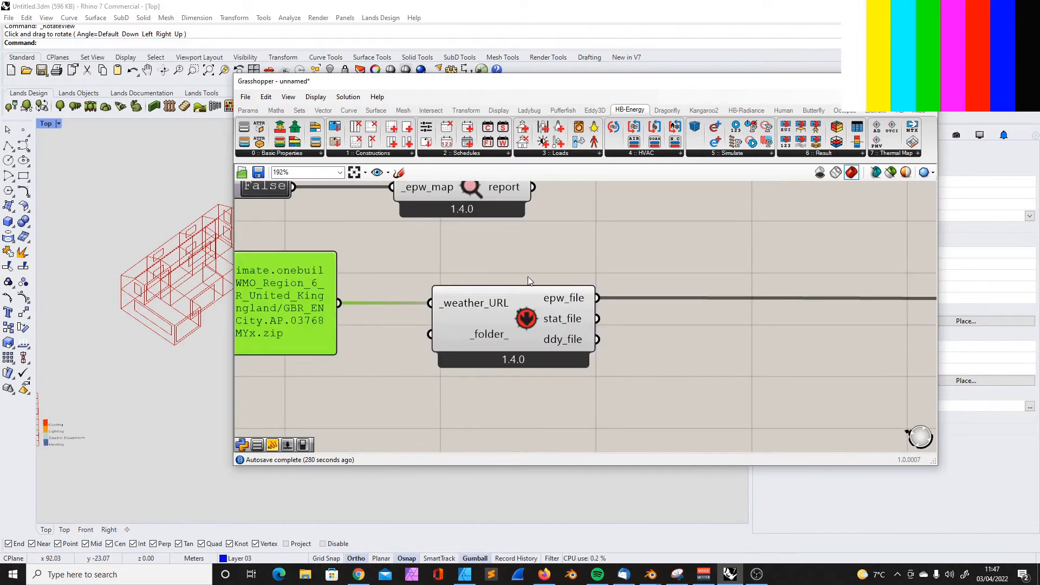
# Check the Climate Zones options and move that list slightly higher above Building Vintages
pyautogui.scroll(-9, 561, 264)
pyautogui.scroll(7, 464, 395)
pyautogui.scroll(-4, 446, 311)
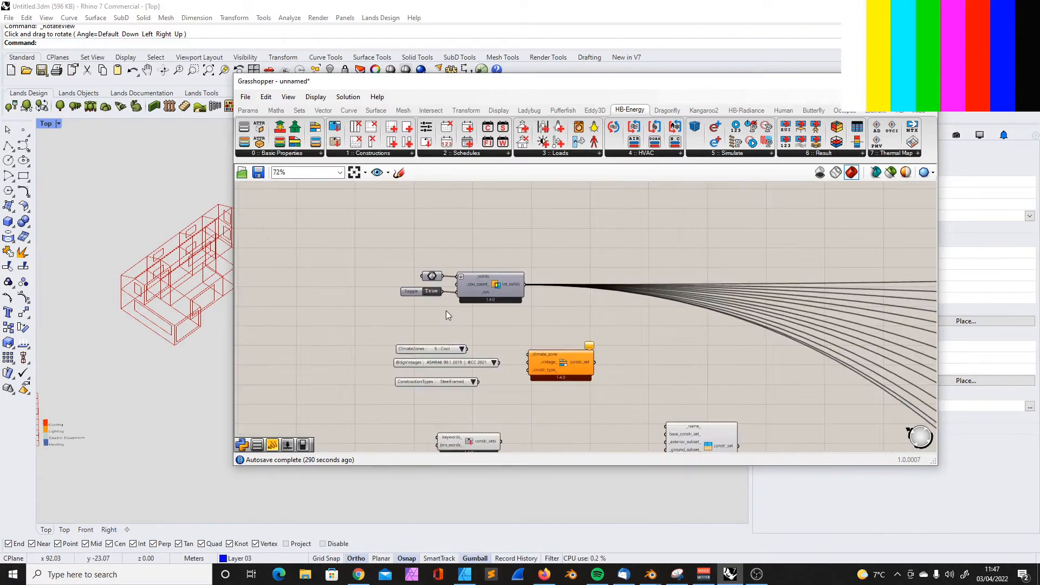
pyautogui.scroll(3, 447, 313)
pyautogui.click(444, 313)
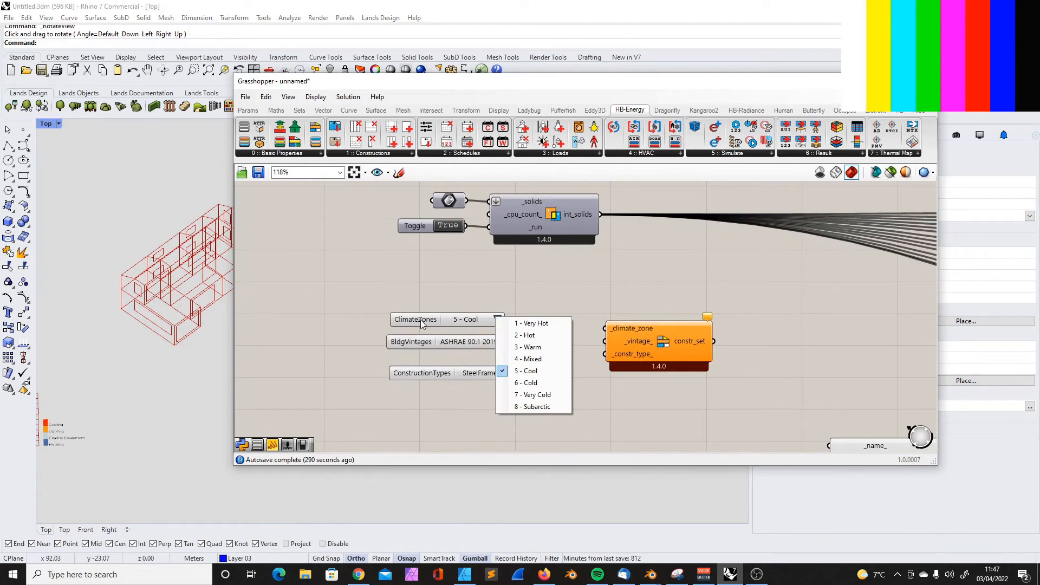
pyautogui.moveTo(420, 319); pyautogui.dragTo(418, 308)
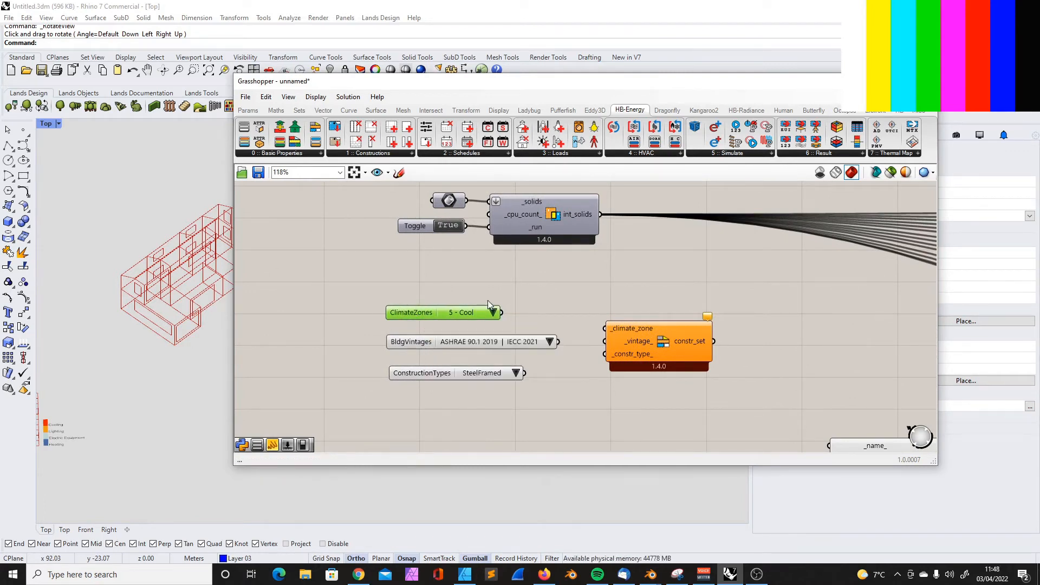
# Add an LB Import STAT component and connect the weather download component's stat_file output to its _stat_file input
pyautogui.scroll(-5, 473, 367)
pyautogui.scroll(4, 564, 220)
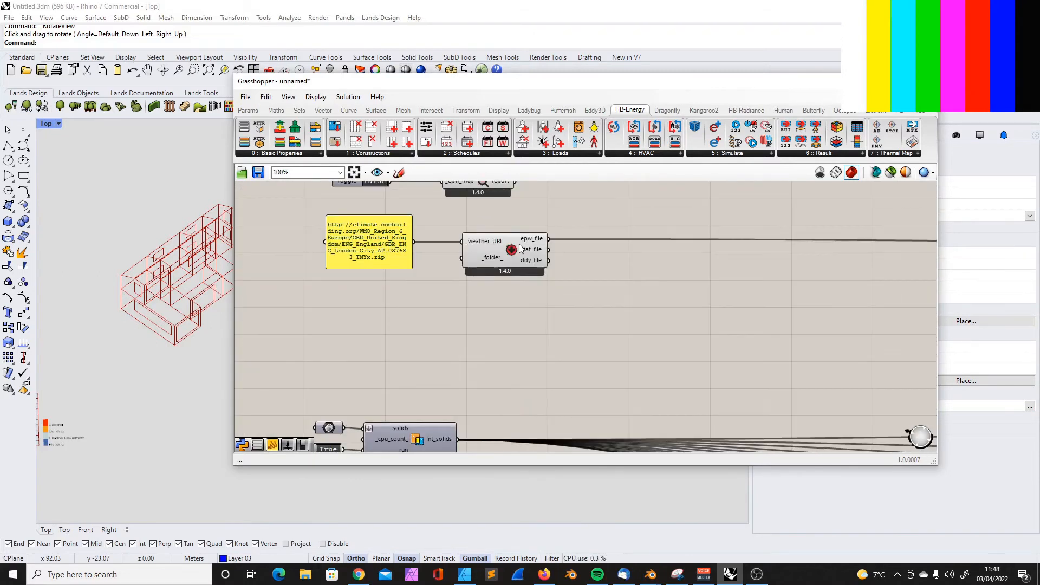
pyautogui.click(528, 250)
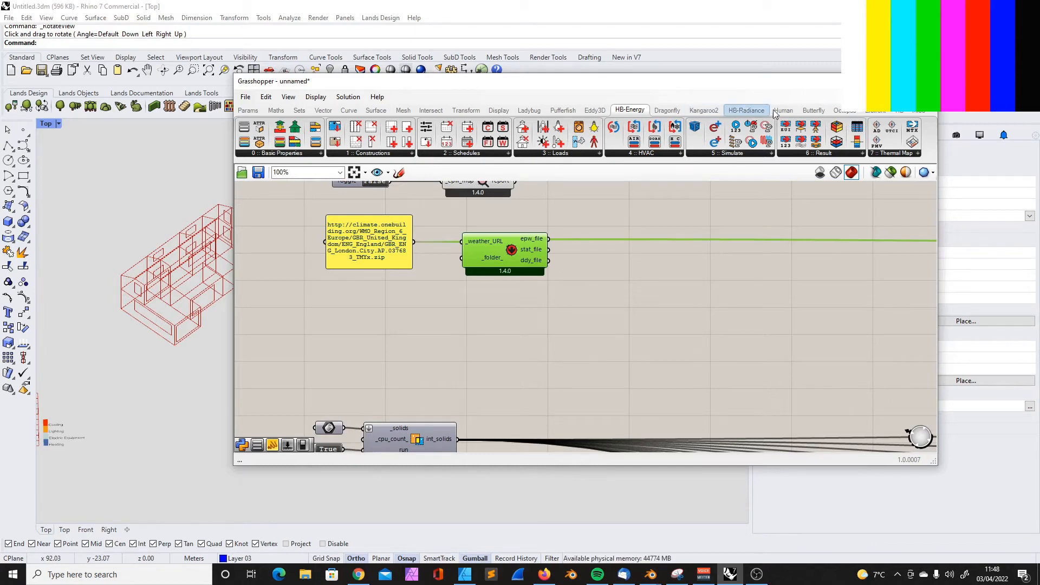
pyautogui.click(529, 110)
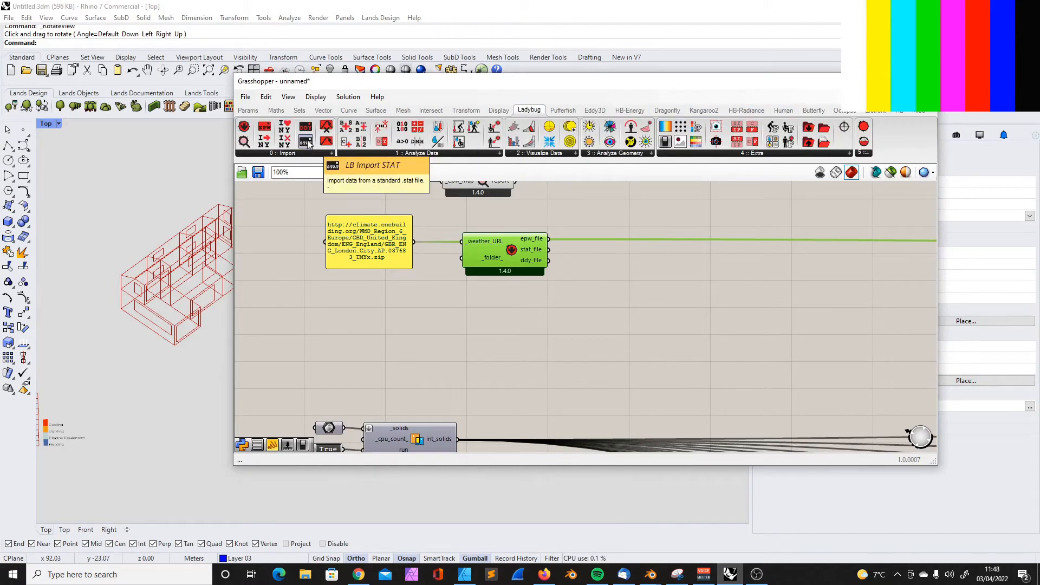
pyautogui.moveTo(307, 142); pyautogui.dragTo(658, 336)
pyautogui.moveTo(548, 249); pyautogui.dragTo(607, 331)
pyautogui.scroll(4, 717, 278)
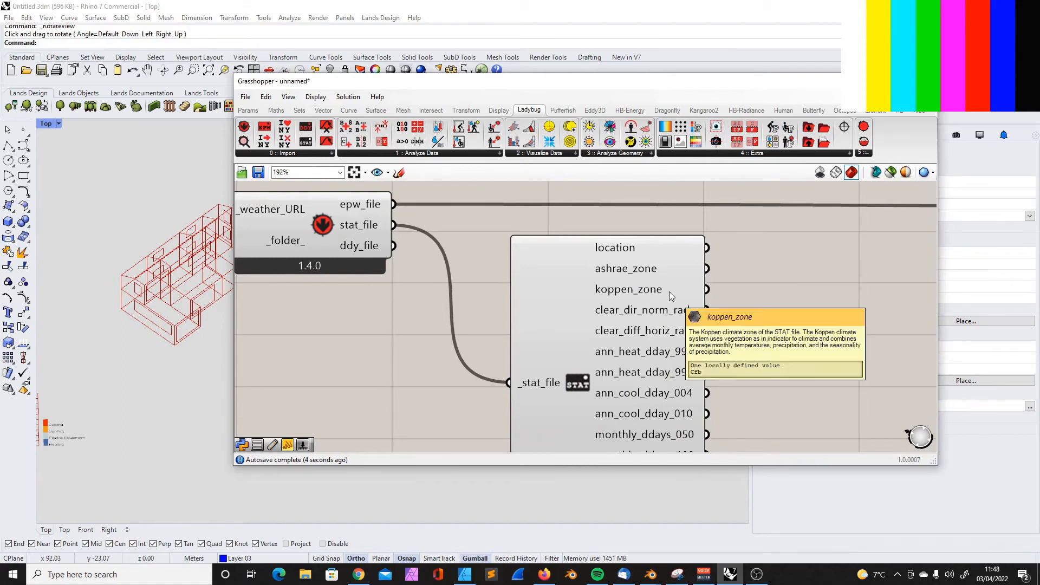
# Examine the koppen_zone and ashrae_zone outputs of Import STAT and the ASHRAE search results in Chrome
pyautogui.moveTo(660, 291)
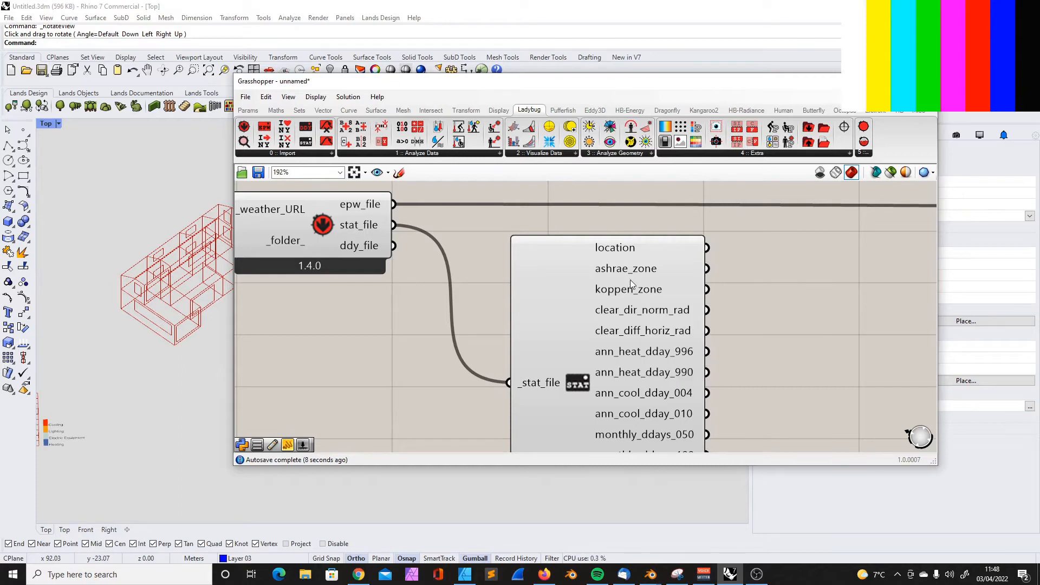
pyautogui.moveTo(632, 272)
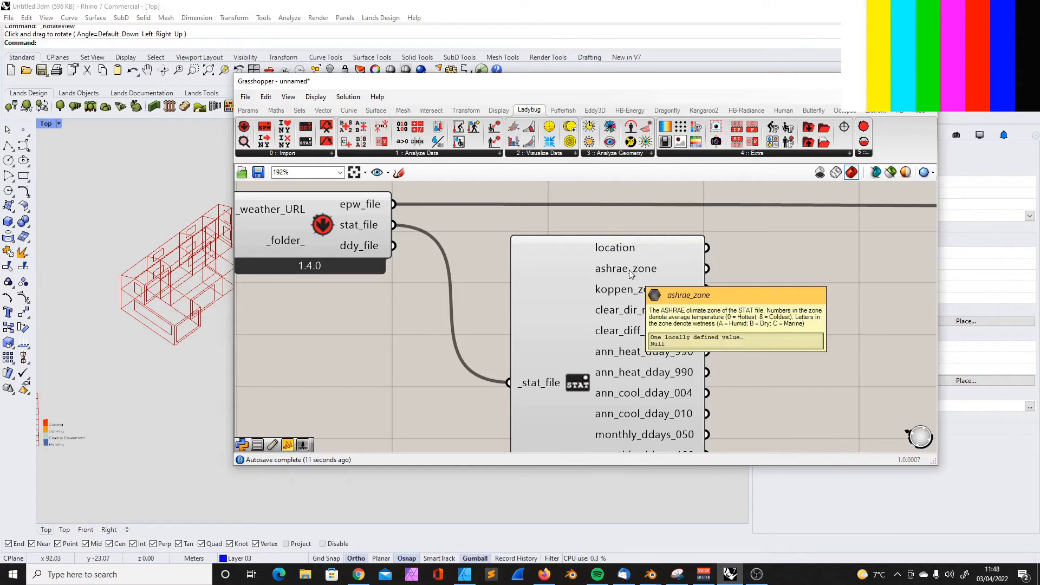
pyautogui.scroll(-3, 634, 273)
pyautogui.scroll(2, 637, 271)
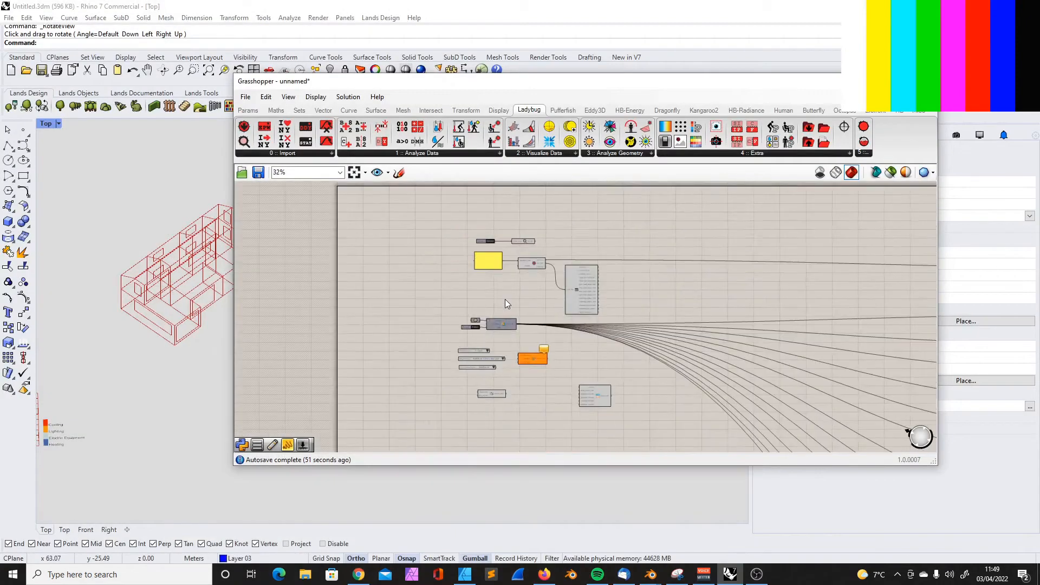
pyautogui.scroll(5, 505, 299)
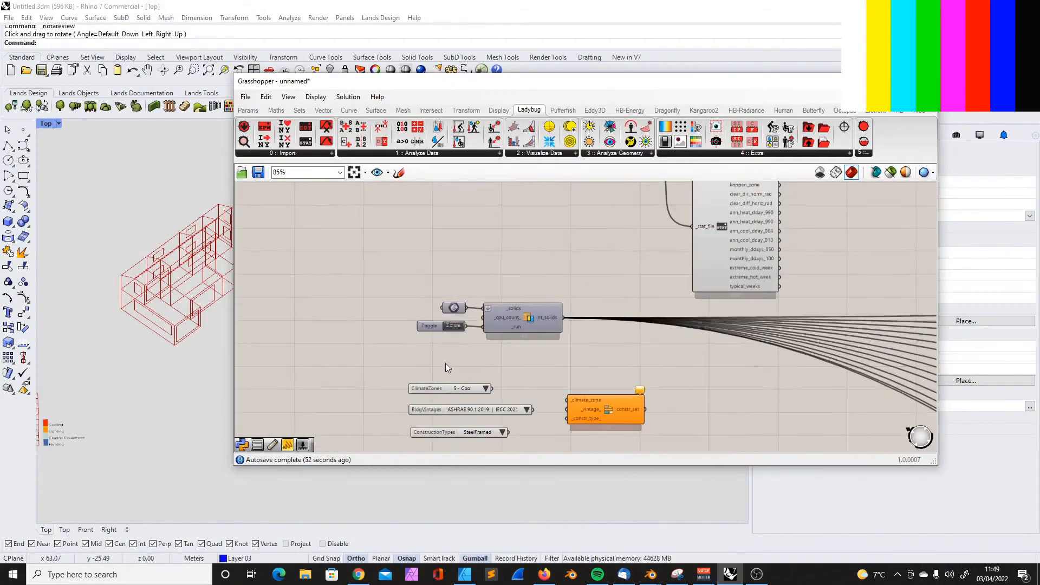
# Review the Building Vintages options against the 2021 International Energy Conservation Code page and the ASHRAE video page in Chrome
pyautogui.moveTo(413, 365)
pyautogui.mouseDown()
pyautogui.moveTo(407, 358)
pyautogui.moveTo(412, 368)
pyautogui.mouseUp()
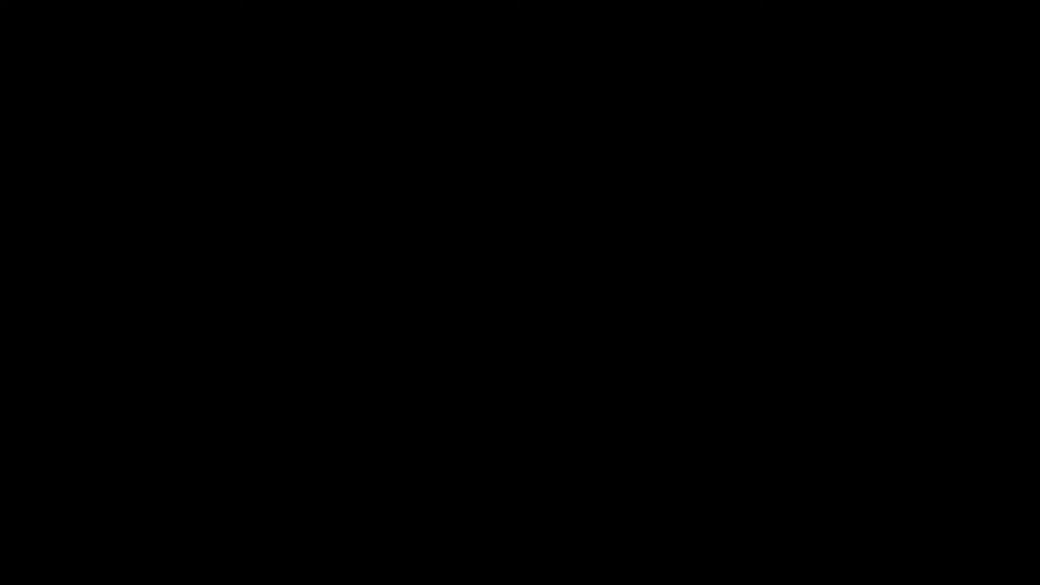
pyautogui.click(480, 300)
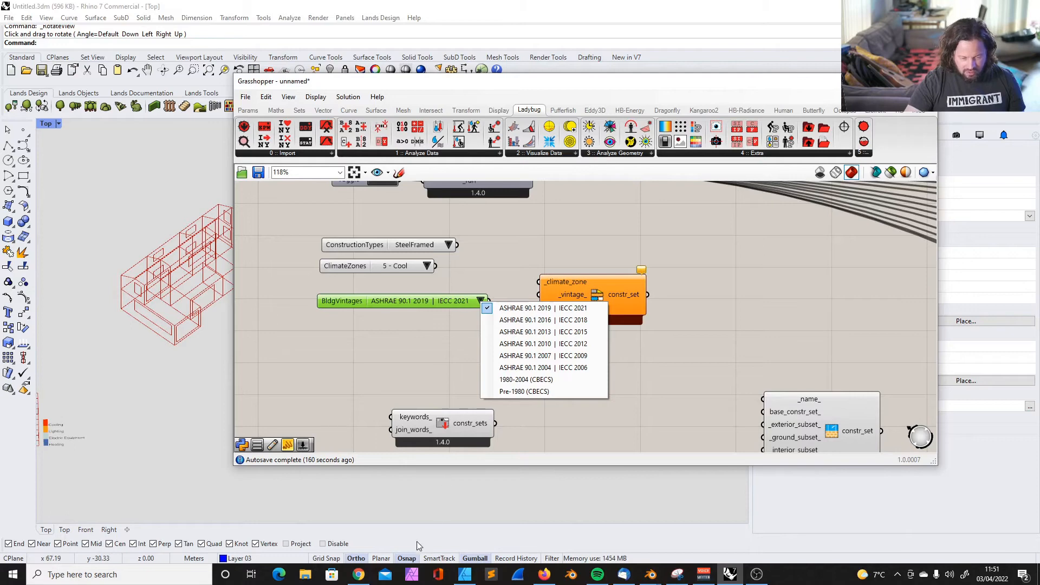
pyautogui.click(359, 574)
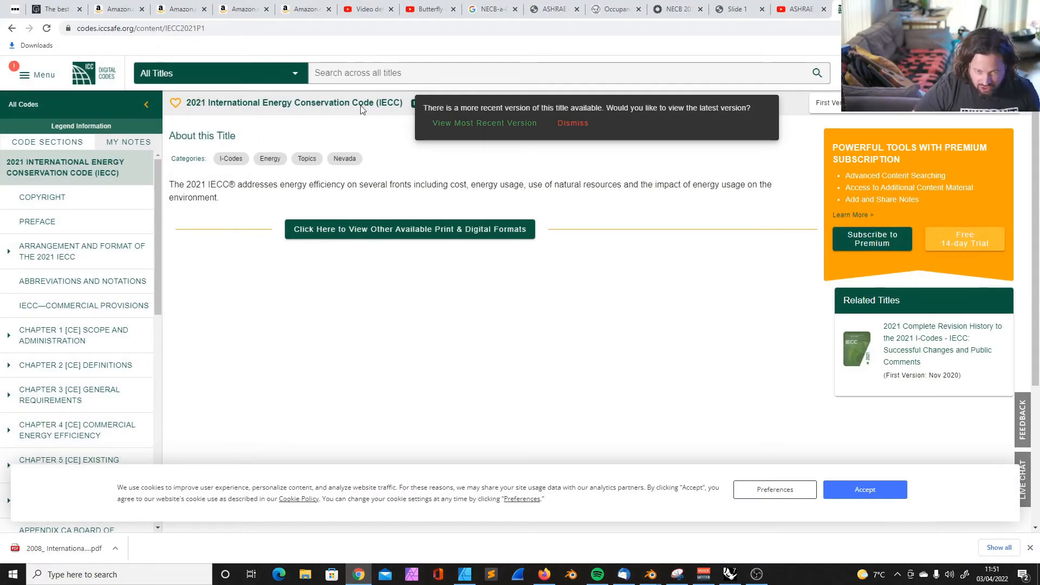
pyautogui.click(801, 8)
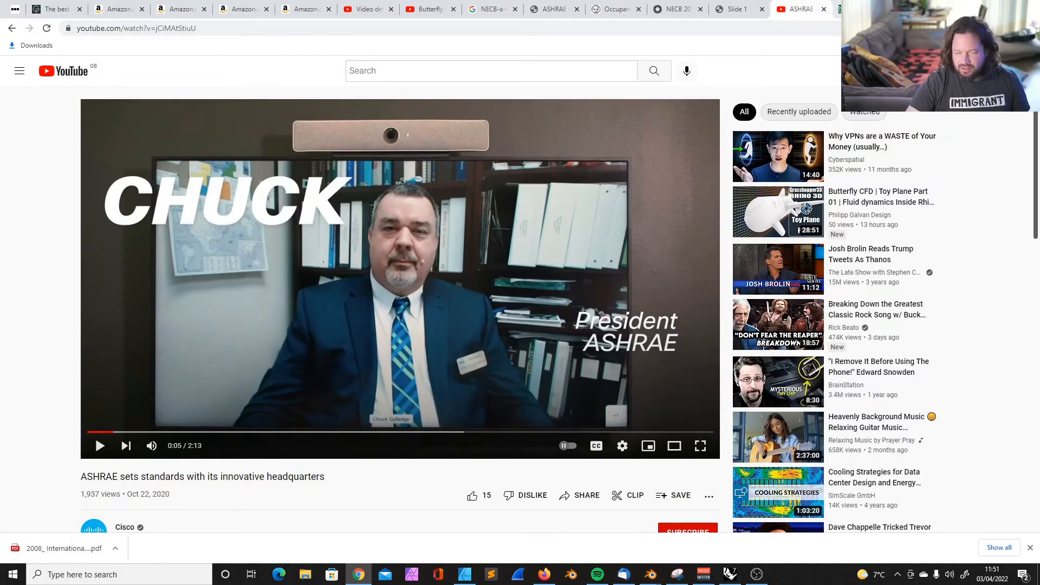
pyautogui.click(858, 8)
pyautogui.scroll(-5, 255, 358)
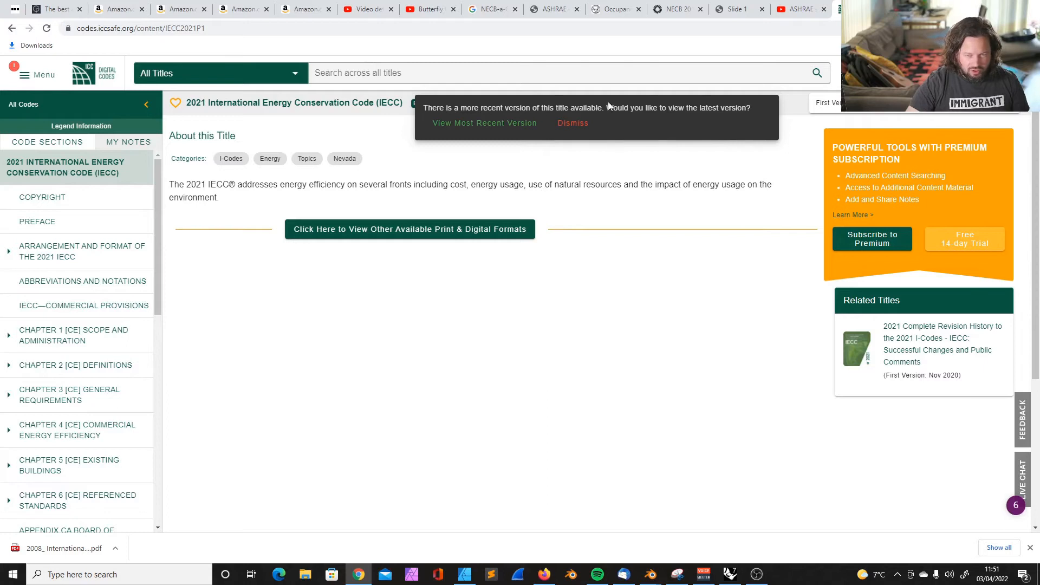
pyautogui.click(978, 8)
pyautogui.click(429, 333)
# Line up the Construction Types, Climate Zones and Building Vintages lists in one column and move the Grasshopper window clear of the Rhino model
pyautogui.moveTo(344, 297); pyautogui.dragTo(346, 261)
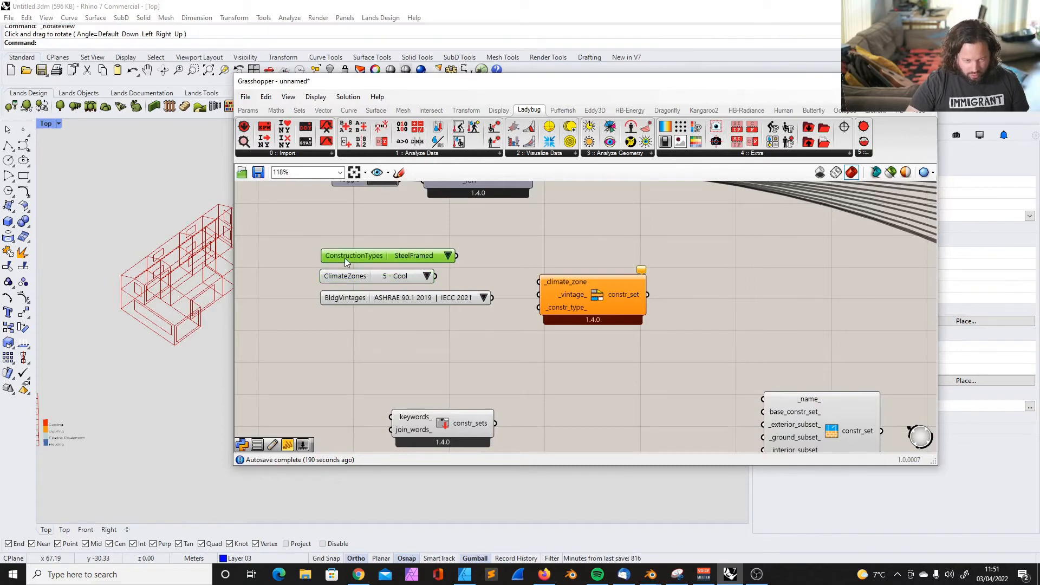
pyautogui.moveTo(345, 257); pyautogui.dragTo(345, 256)
pyautogui.moveTo(343, 281)
pyautogui.mouseDown()
pyautogui.moveTo(371, 280)
pyautogui.moveTo(344, 281)
pyautogui.mouseUp()
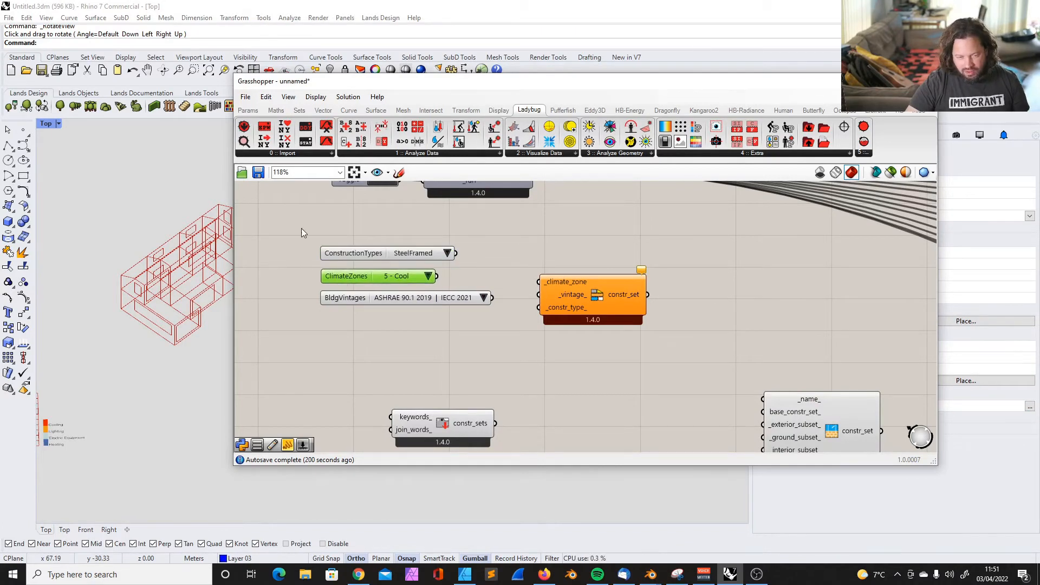
pyautogui.moveTo(361, 82); pyautogui.dragTo(436, 83)
pyautogui.click(589, 267)
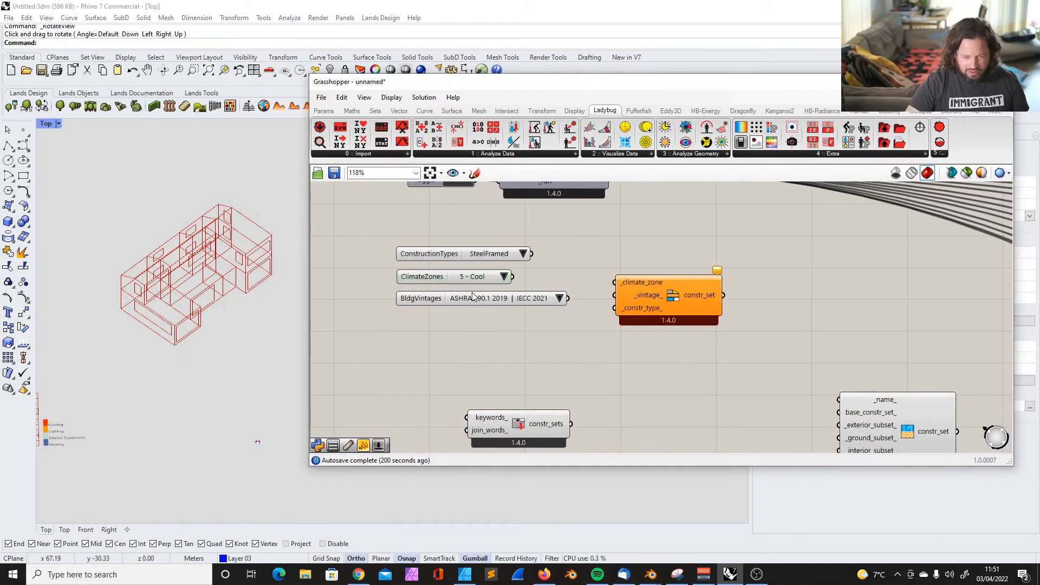
# Fine-tune the Building Vintages list's alignment beneath Climate Zones
pyautogui.click(478, 296)
pyautogui.moveTo(373, 233); pyautogui.dragTo(557, 332)
pyautogui.click(557, 328)
pyautogui.click(430, 299)
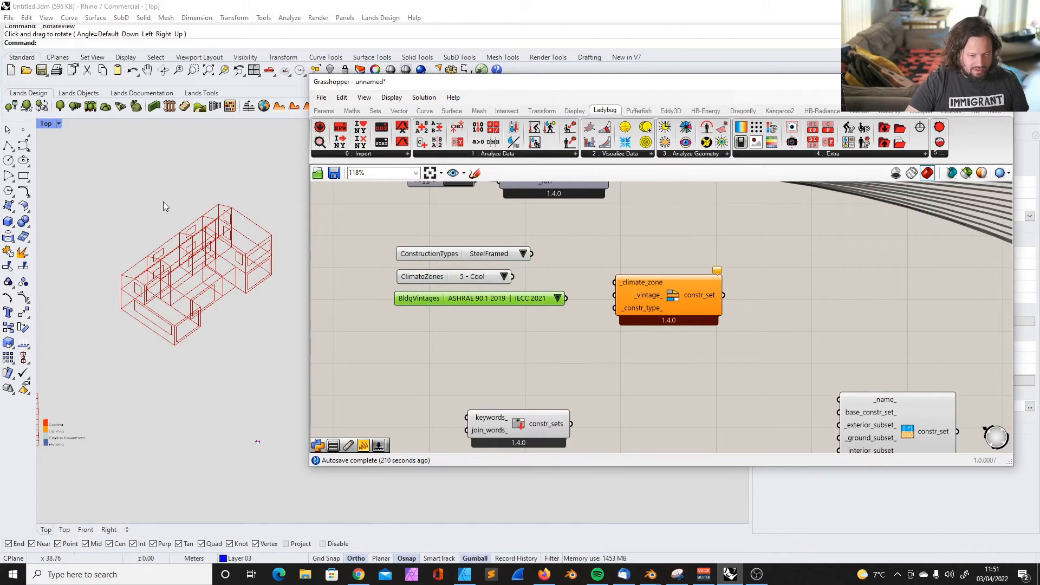
pyautogui.moveTo(410, 303)
pyautogui.mouseDown()
pyautogui.moveTo(405, 318)
pyautogui.moveTo(418, 298)
pyautogui.mouseUp()
# Connect Building Vintages to the _vintage_ input of Construction Set by Climate and place Construction Types beneath the other two lists
pyautogui.click(558, 298)
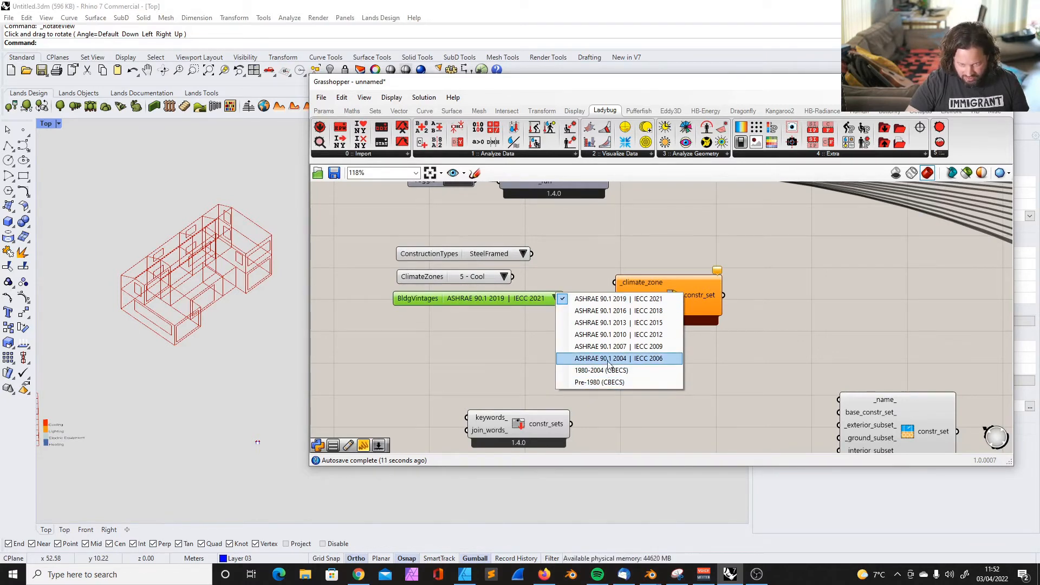
pyautogui.click(472, 330)
pyautogui.moveTo(460, 301)
pyautogui.mouseDown()
pyautogui.moveTo(443, 310)
pyautogui.moveTo(463, 301)
pyautogui.mouseUp()
pyautogui.moveTo(674, 310); pyautogui.dragTo(668, 311)
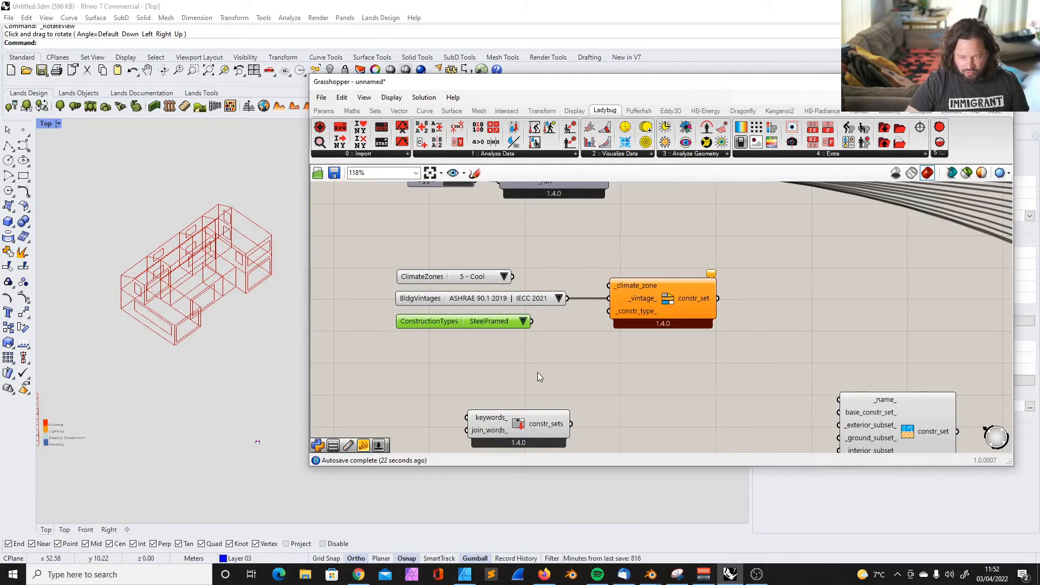
# Examine the ashrae_zone output of the Import STAT component fed by the weather download
pyautogui.scroll(-6, 537, 372)
pyautogui.scroll(5, 629, 289)
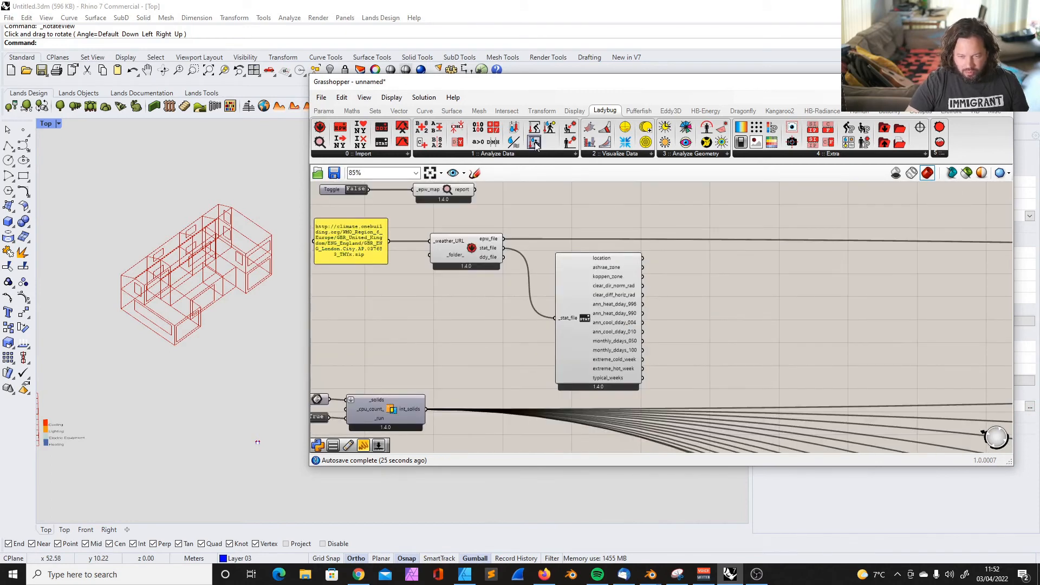
pyautogui.click(467, 248)
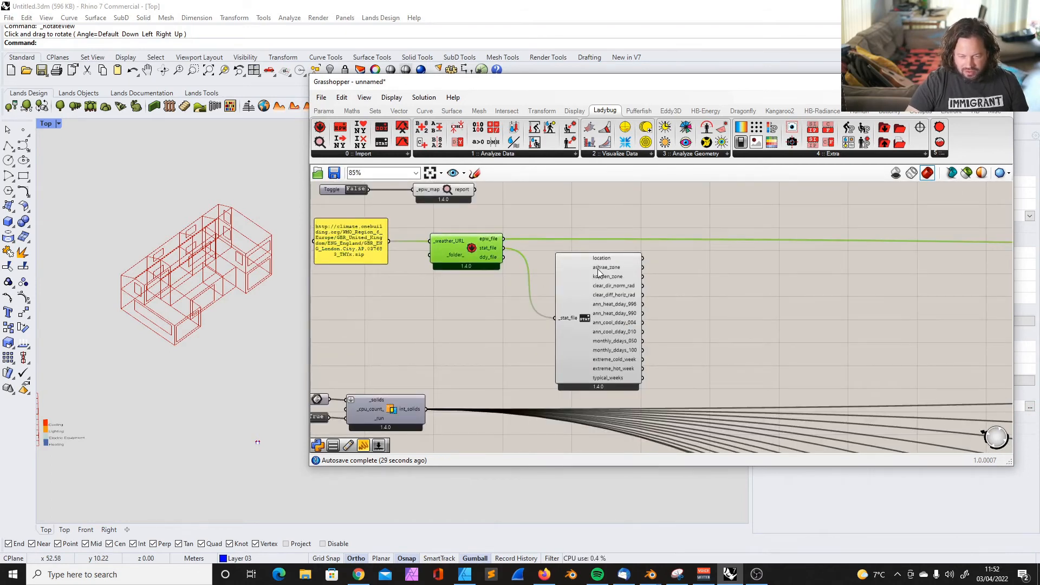
pyautogui.moveTo(598, 269)
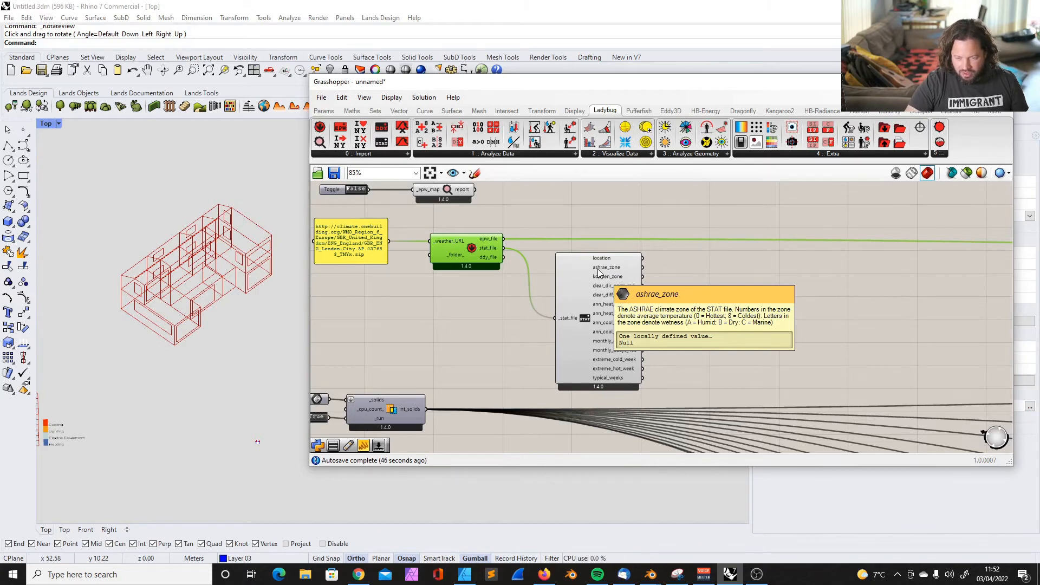
pyautogui.click(726, 280)
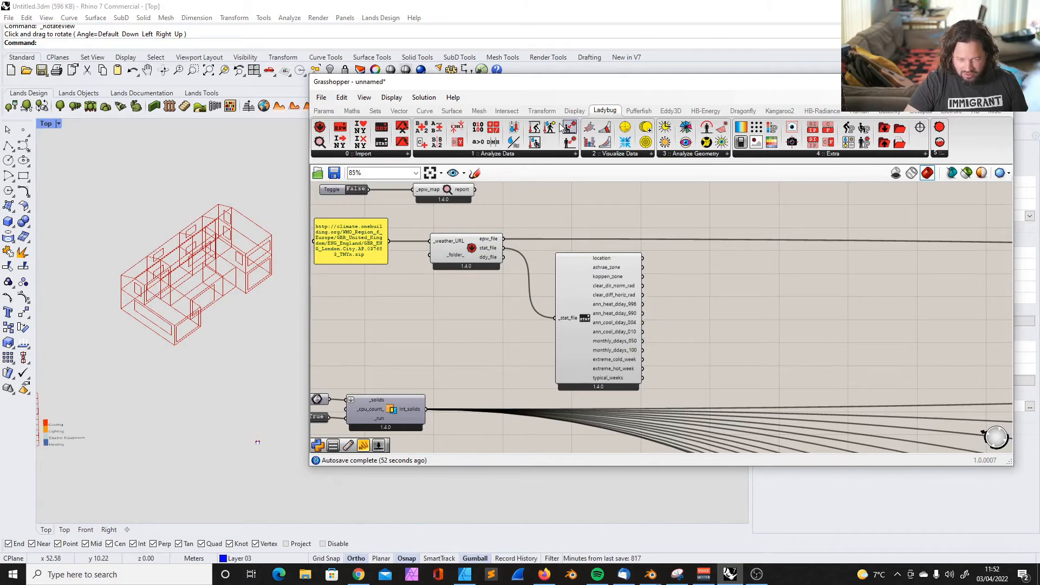
# Add a panel beside Import STAT and connect the ashrae_zone output to it
pyautogui.click(331, 111)
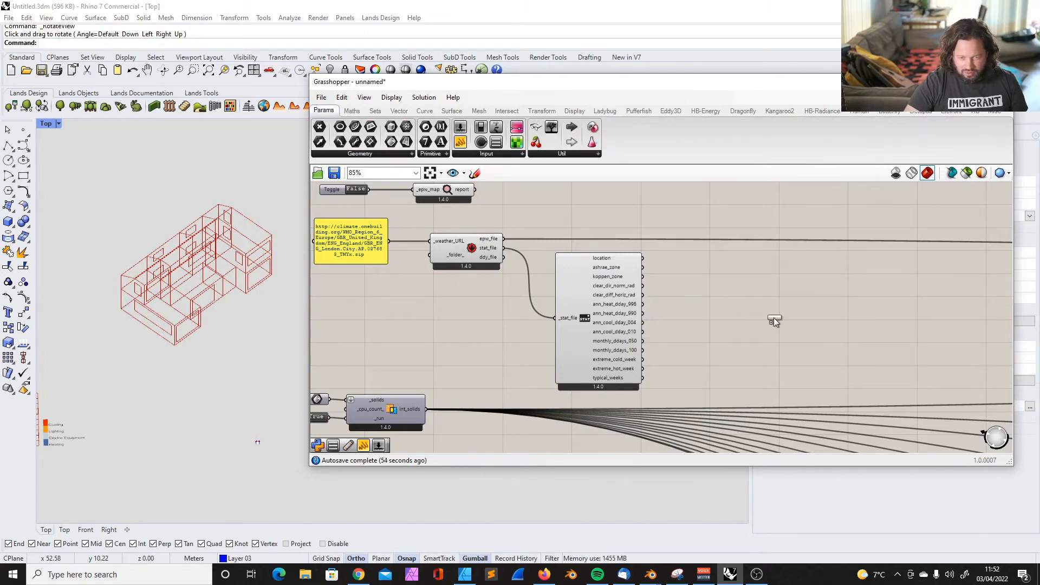
pyautogui.moveTo(743, 305); pyautogui.dragTo(725, 295)
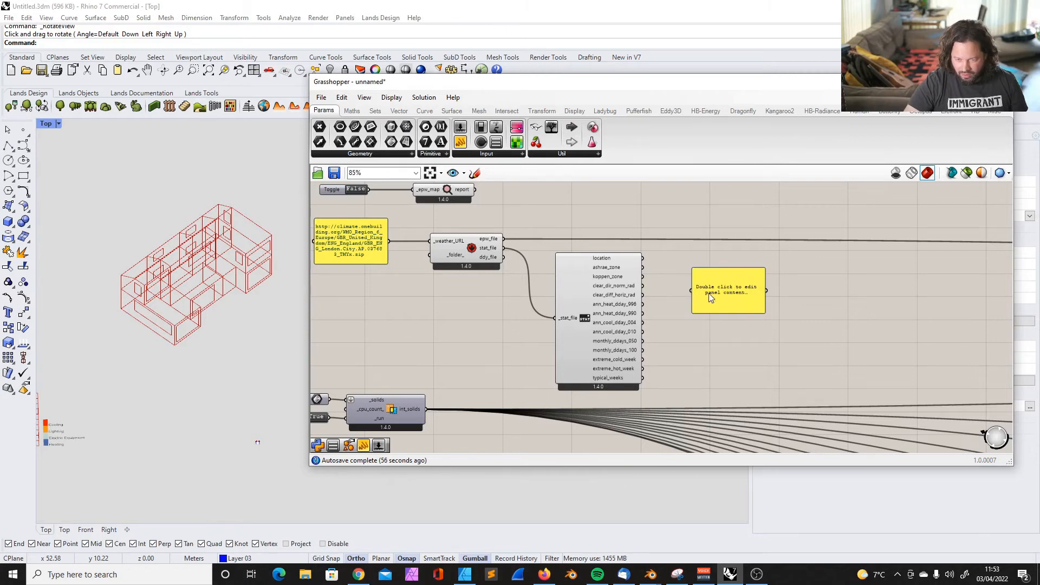
pyautogui.moveTo(643, 267); pyautogui.dragTo(737, 300)
pyautogui.scroll(3, 726, 280)
pyautogui.scroll(-2, 725, 279)
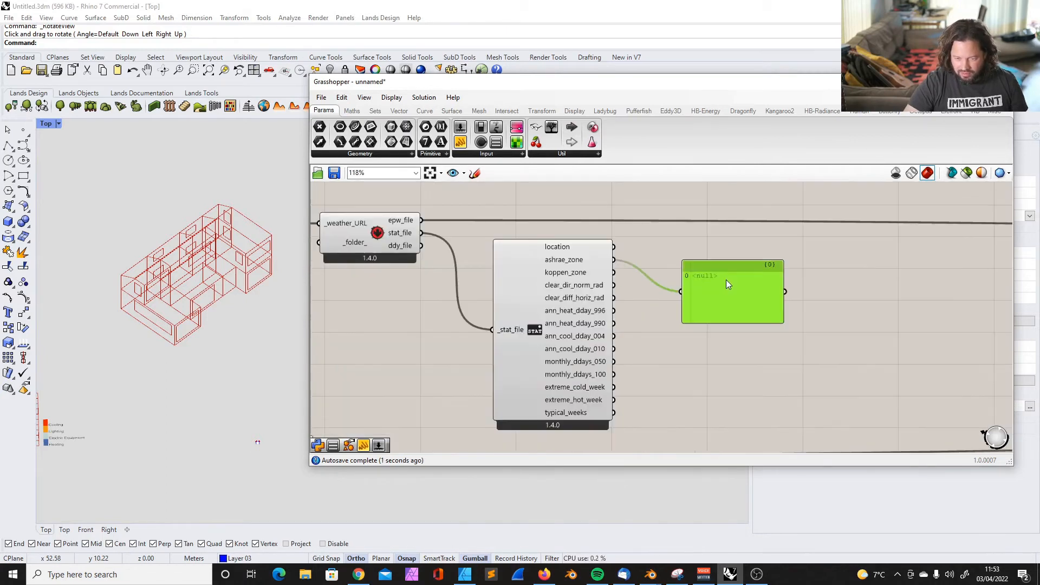
# Delete the panel connected to the ashrae_zone output
pyautogui.scroll(-2, 653, 269)
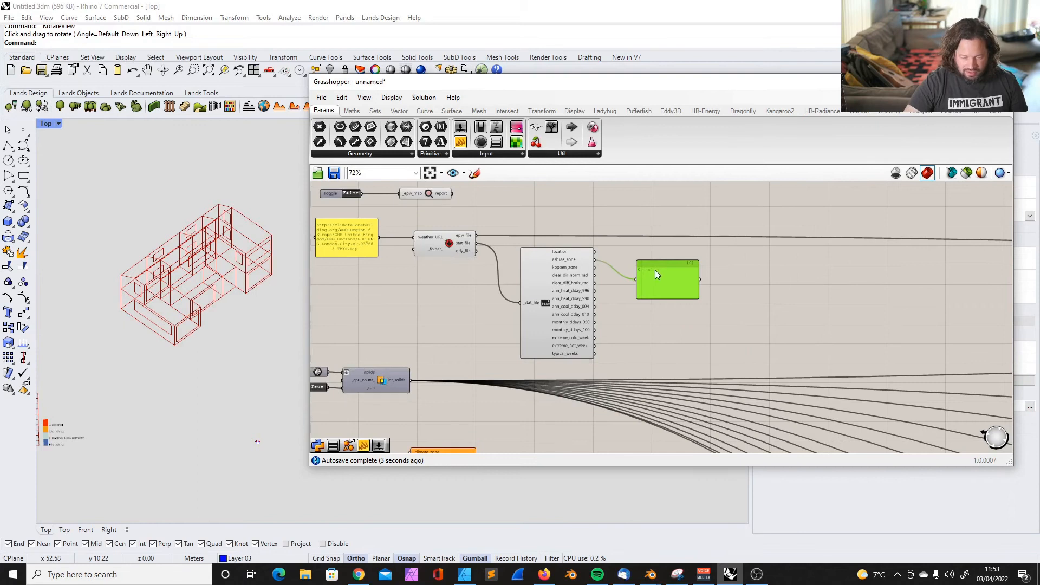
pyautogui.scroll(2, 655, 268)
pyautogui.click(772, 271)
pyautogui.click(665, 259)
pyautogui.press('Delete')
# Inspect the weather download component and its connections to the URL panel and Import STAT
pyautogui.scroll(-3, 685, 268)
pyautogui.scroll(4, 421, 237)
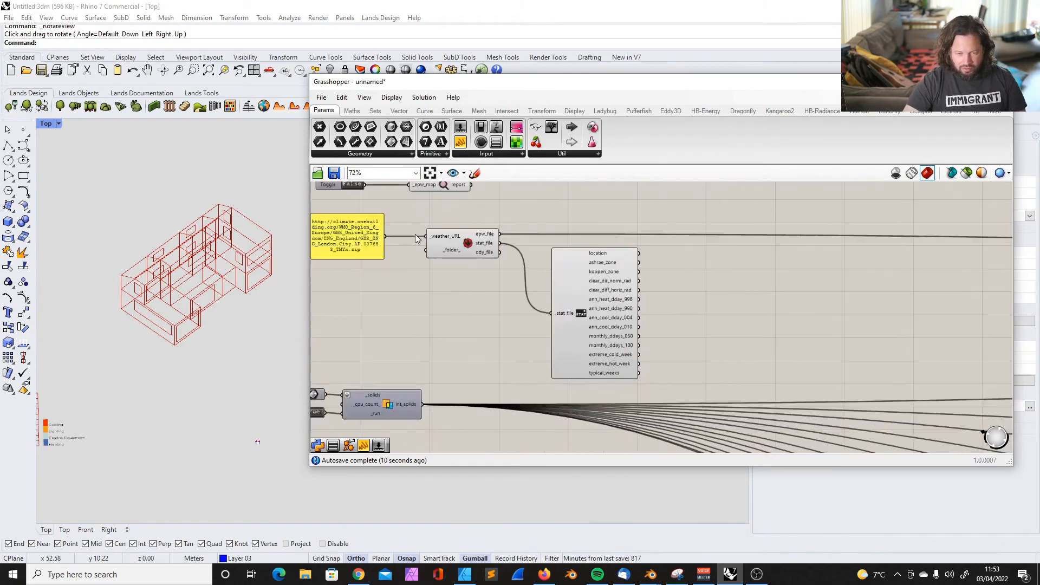
pyautogui.click(461, 249)
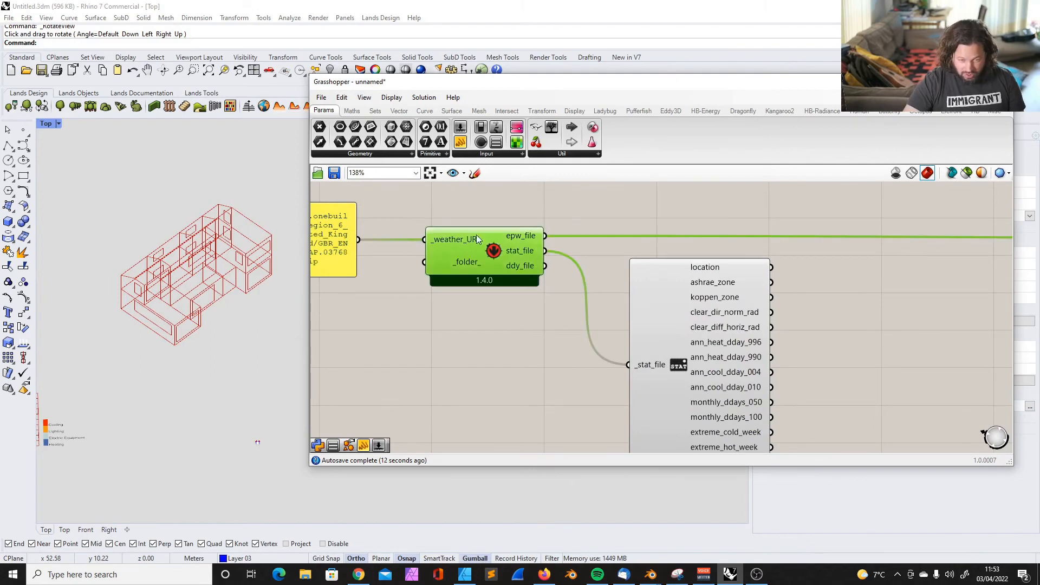
pyautogui.scroll(-4, 460, 249)
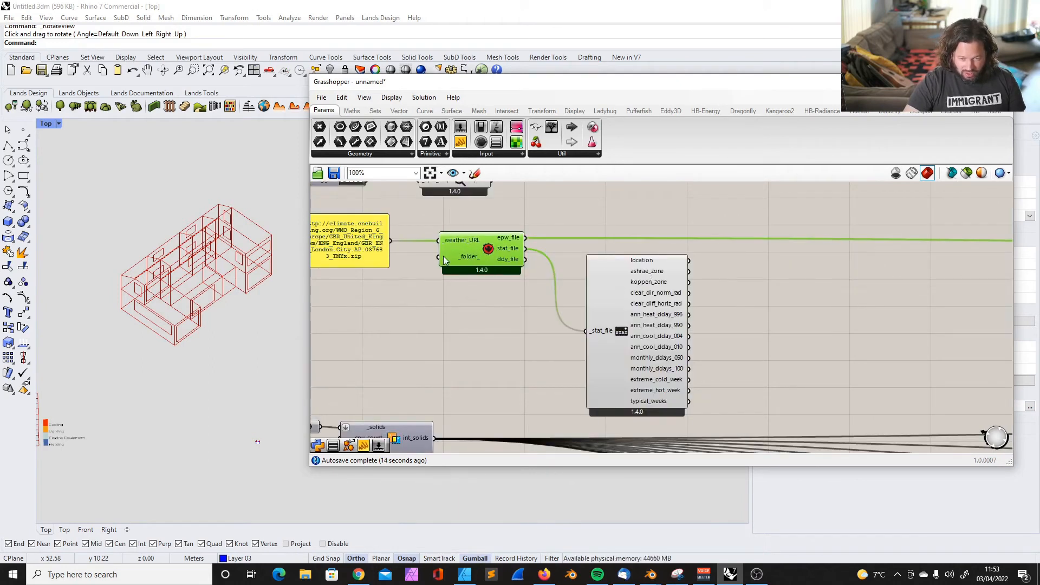
# Examine the weather URL panel, the download component and the outputs of Import STAT
pyautogui.scroll(5, 384, 242)
pyautogui.click(426, 275)
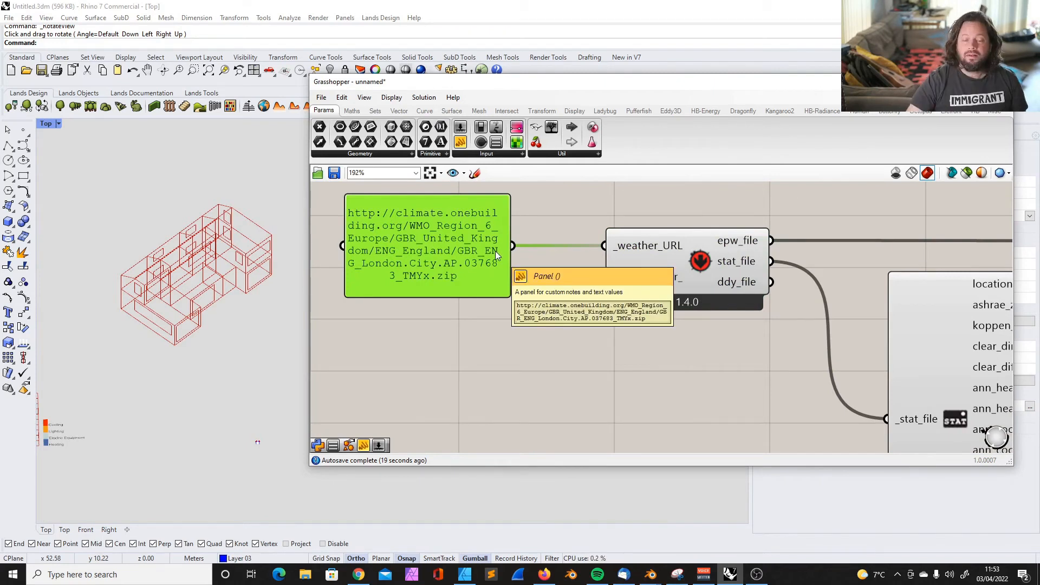
pyautogui.click(744, 327)
pyautogui.scroll(-6, 743, 328)
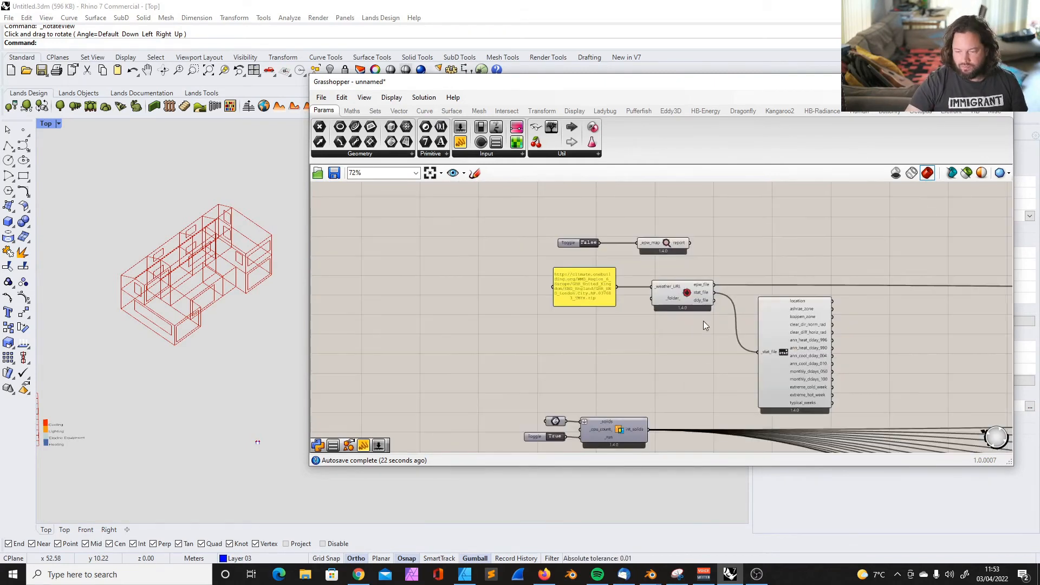
pyautogui.scroll(6, 703, 321)
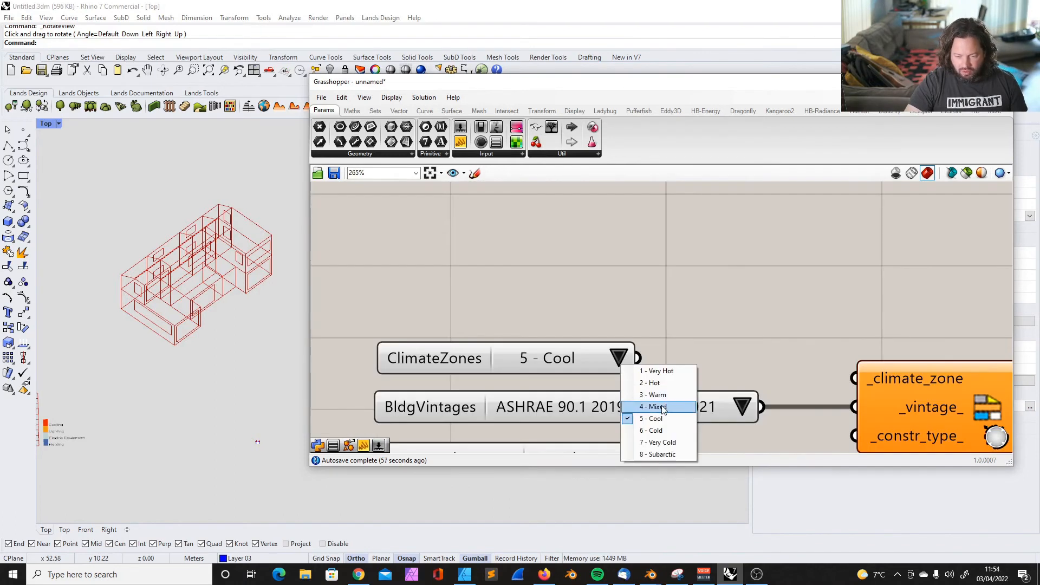
pyautogui.click(662, 407)
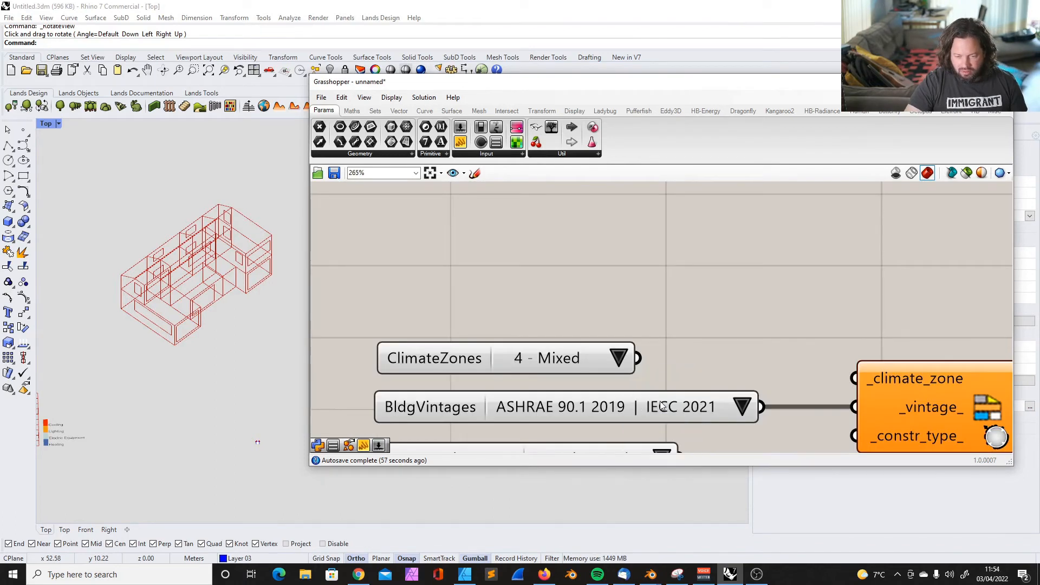
# Connect the ClimateZones list, set to 4 - Mixed, to the _climate_zone input of the construction set component
pyautogui.click(462, 359)
pyautogui.scroll(-3, 520, 292)
pyautogui.moveTo(581, 325); pyautogui.dragTo(699, 342)
pyautogui.moveTo(478, 328); pyautogui.dragTo(481, 327)
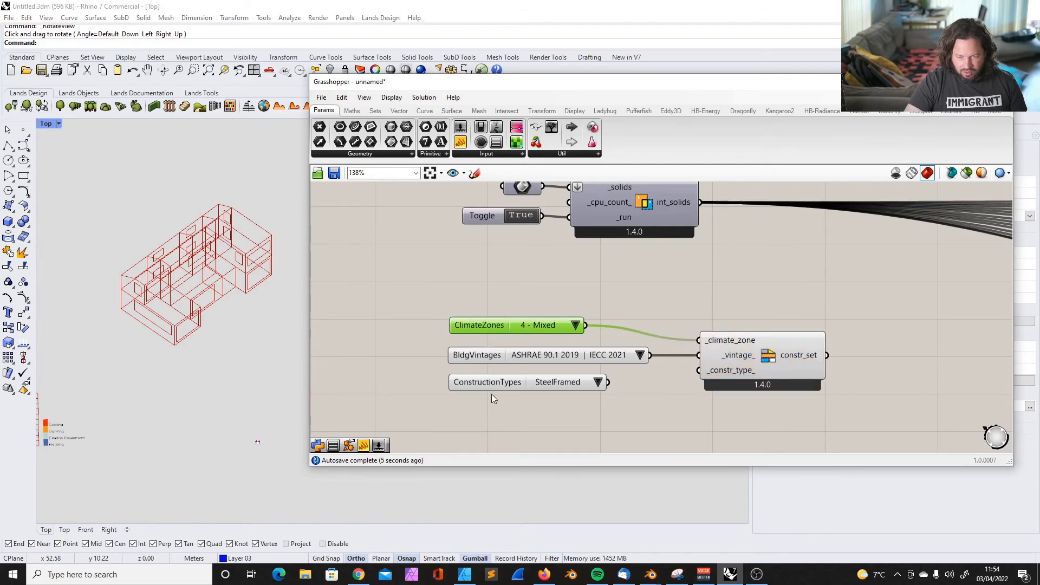
# Connect the ConstructionTypes list to the _constr_type_ input and set it to WoodFramed
pyautogui.moveTo(489, 387); pyautogui.dragTo(487, 388)
pyautogui.moveTo(606, 384); pyautogui.dragTo(698, 370)
pyautogui.click(589, 386)
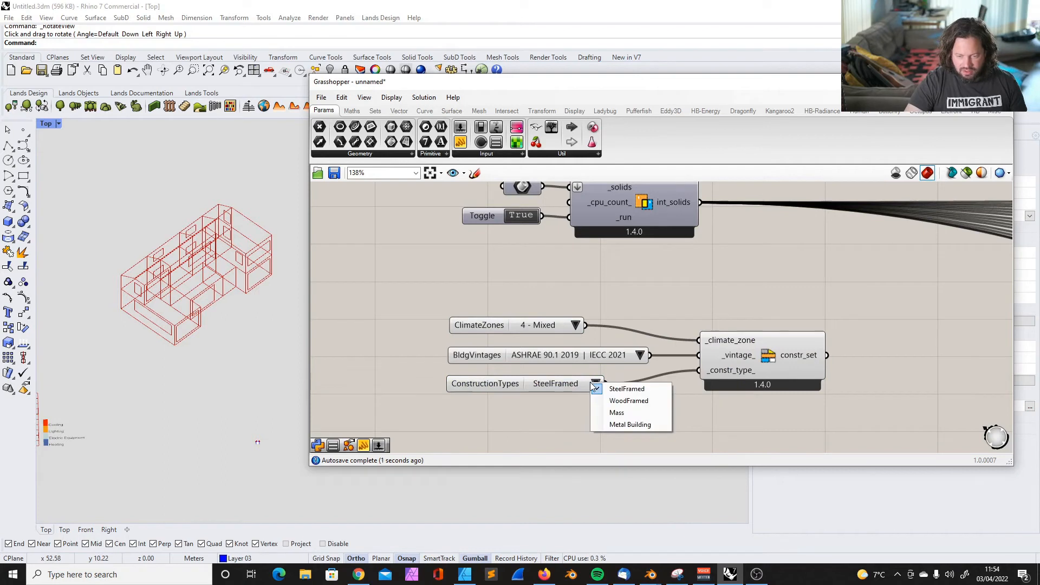
pyautogui.click(616, 401)
pyautogui.moveTo(506, 384); pyautogui.dragTo(504, 387)
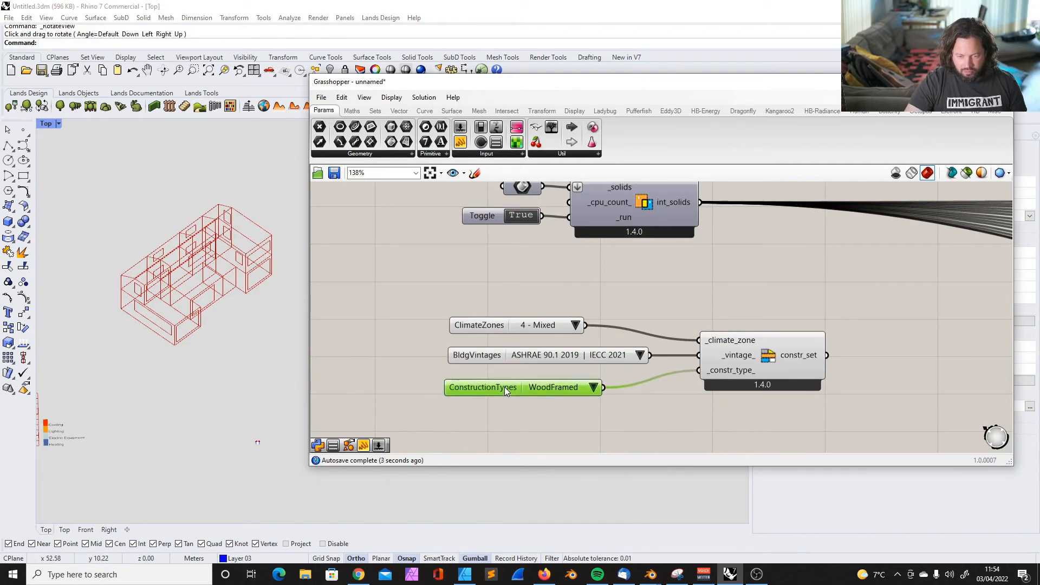
pyautogui.moveTo(504, 386); pyautogui.dragTo(506, 384)
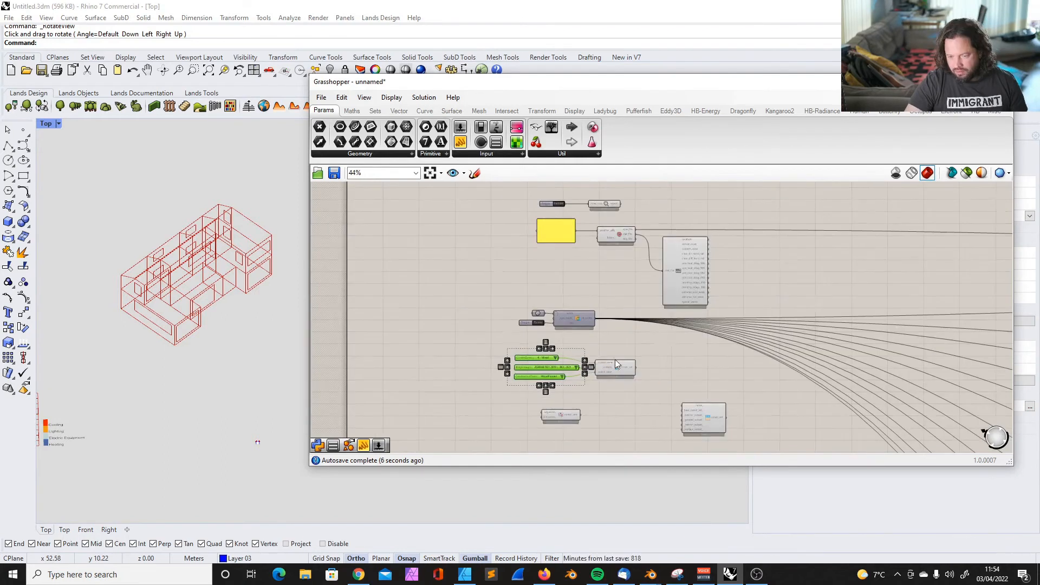
# Route the constr_set output through a relay to the _constr_set_ inputs of the Kitchen and Storage rooms
pyautogui.scroll(4, 621, 358)
pyautogui.scroll(4, 466, 401)
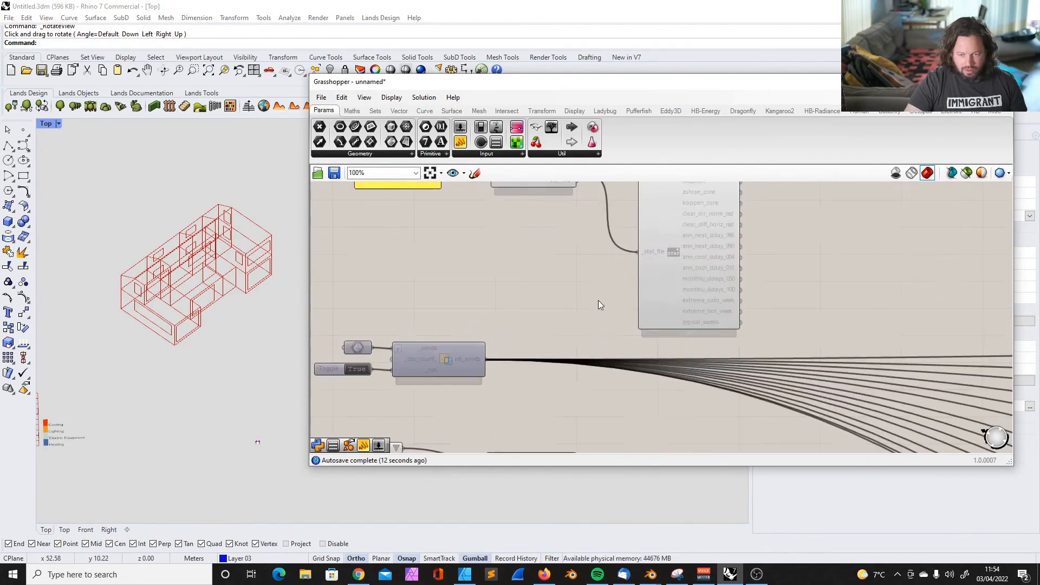
pyautogui.scroll(-2, 580, 324)
pyautogui.scroll(4, 575, 410)
pyautogui.moveTo(575, 410); pyautogui.dragTo(512, 361, button='right')
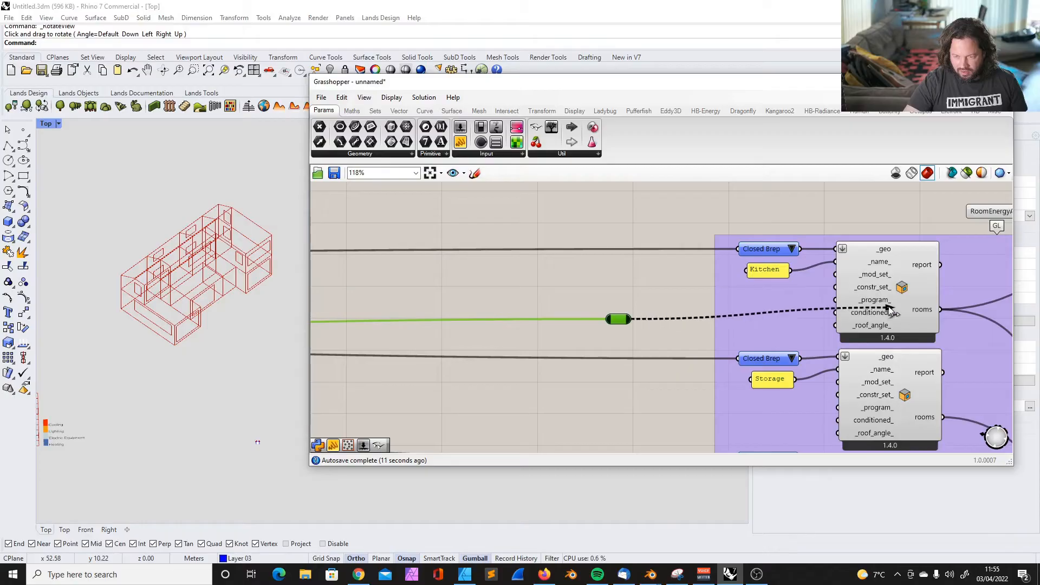
pyautogui.moveTo(891, 311); pyautogui.dragTo(889, 312)
pyautogui.scroll(-4, 590, 274)
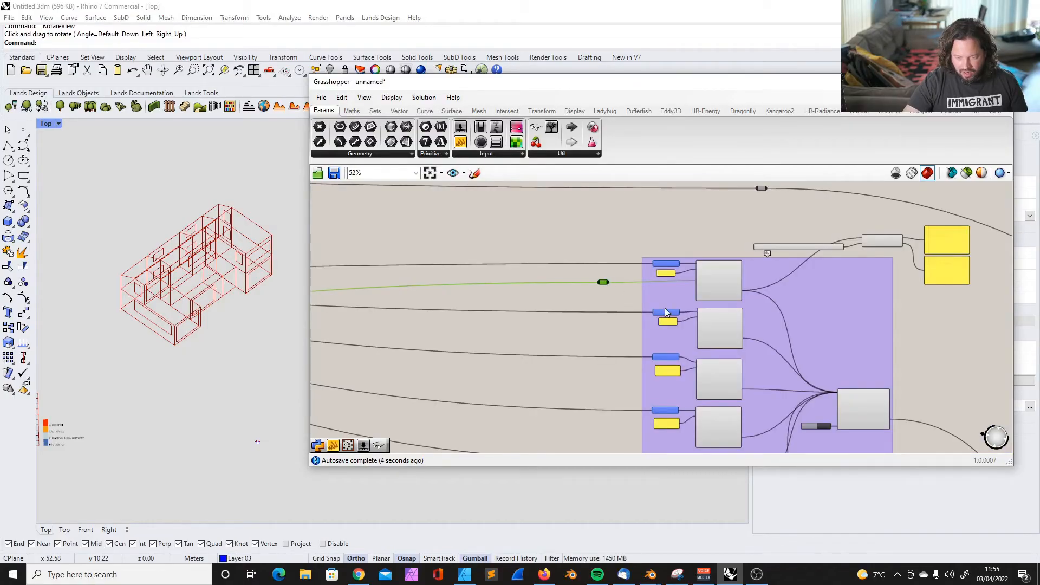
pyautogui.scroll(3, 667, 312)
pyautogui.moveTo(589, 271); pyautogui.dragTo(587, 360)
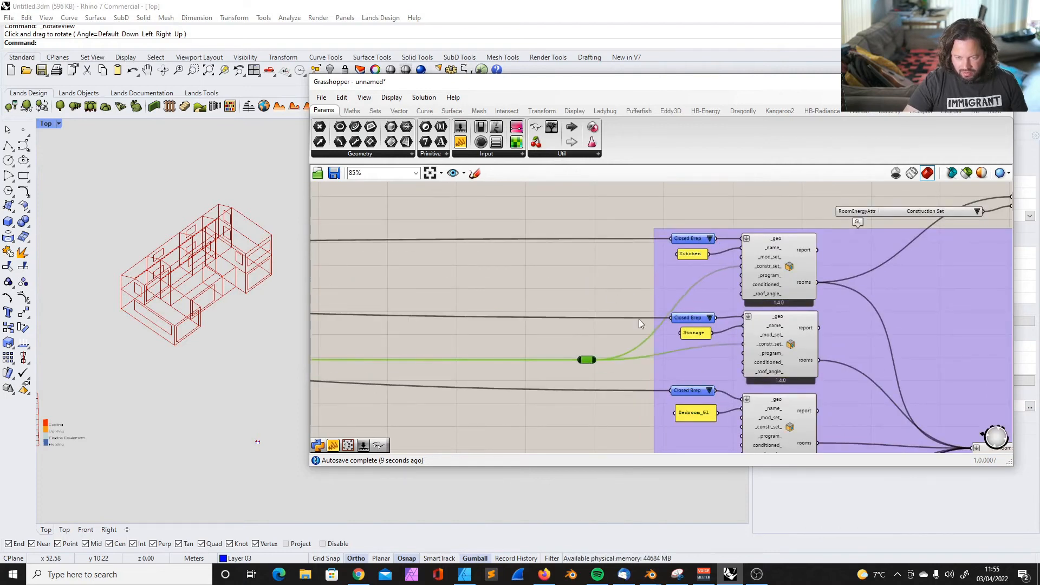
# Connect the relay to the _constr_set_ inputs of the Bedroom_G1, Ensuite_G1, Bathroom_G1 and Living rooms, repositioning the relay beside the group
pyautogui.scroll(-3, 608, 290)
pyautogui.scroll(3, 616, 336)
pyautogui.scroll(-5, 581, 288)
pyautogui.scroll(4, 591, 337)
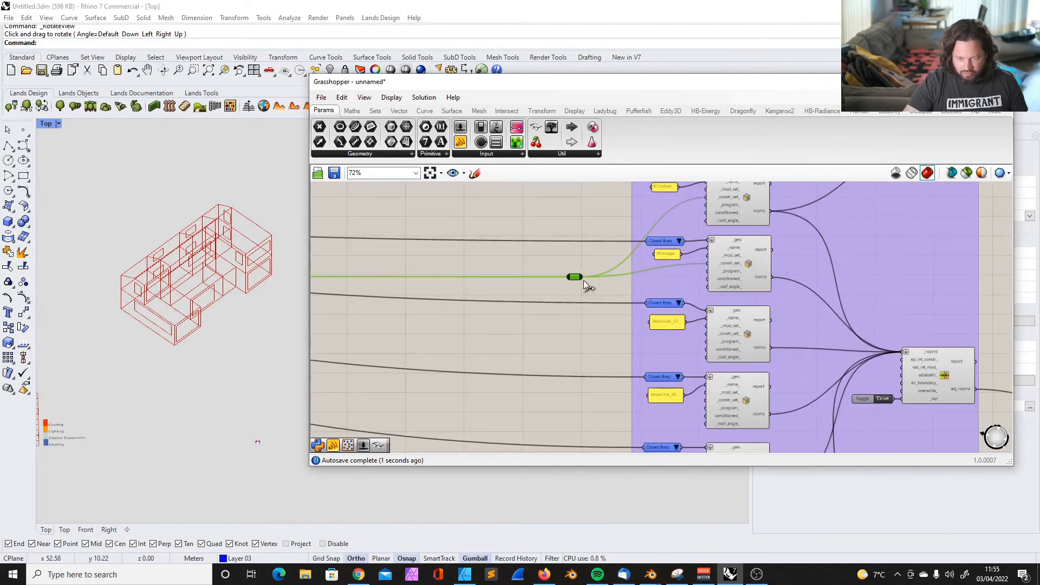
pyautogui.moveTo(582, 278); pyautogui.dragTo(705, 334)
pyautogui.scroll(-4, 585, 280)
pyautogui.scroll(3, 645, 359)
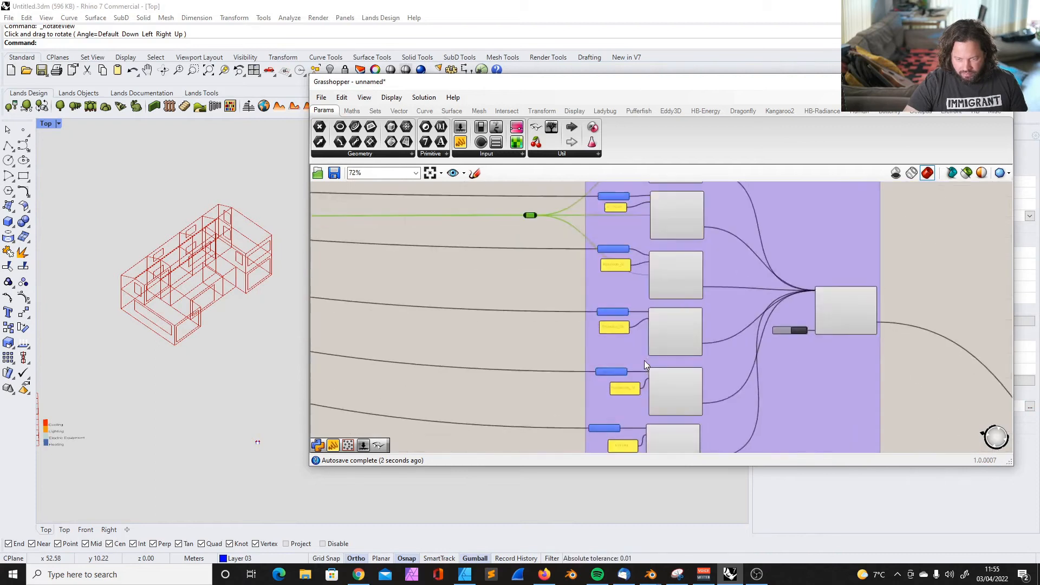
pyautogui.moveTo(516, 190); pyautogui.dragTo(650, 327)
pyautogui.moveTo(528, 232); pyautogui.dragTo(647, 398)
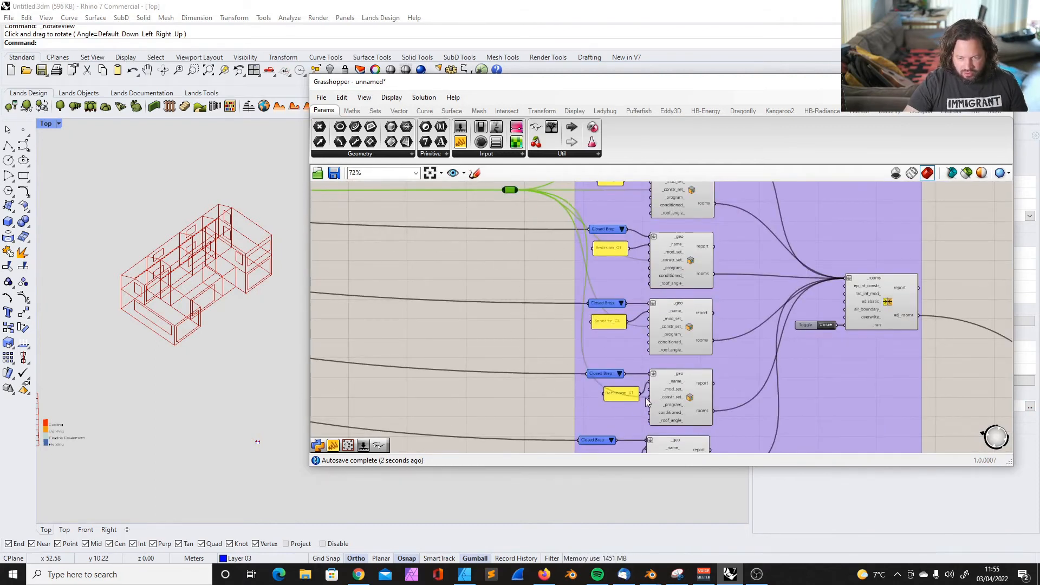
pyautogui.scroll(-3, 541, 326)
pyautogui.moveTo(520, 243); pyautogui.dragTo(451, 295)
pyautogui.scroll(-2, 517, 325)
pyautogui.scroll(6, 543, 359)
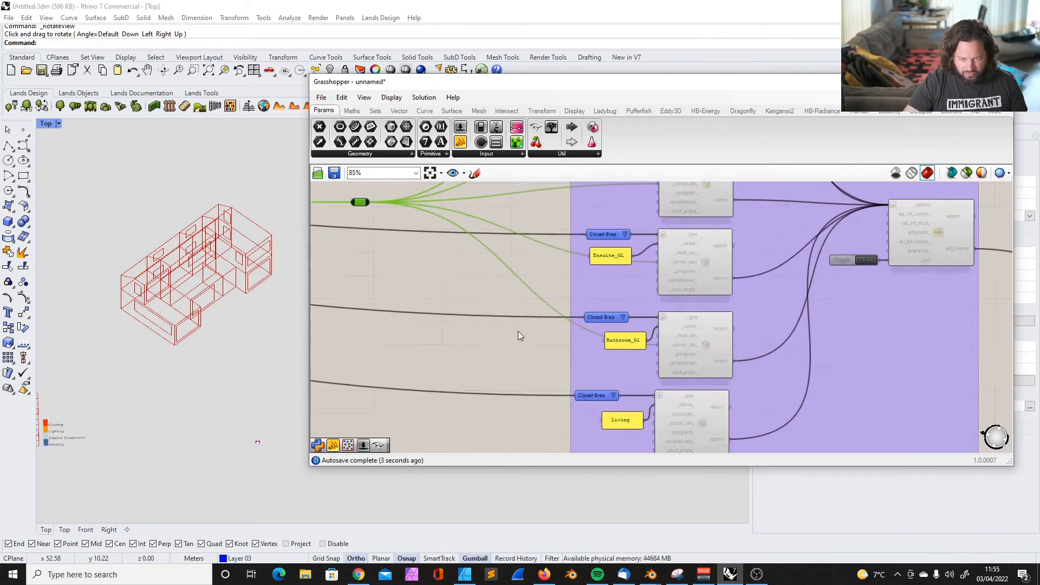
pyautogui.scroll(-2, 382, 219)
pyautogui.scroll(-6, 421, 267)
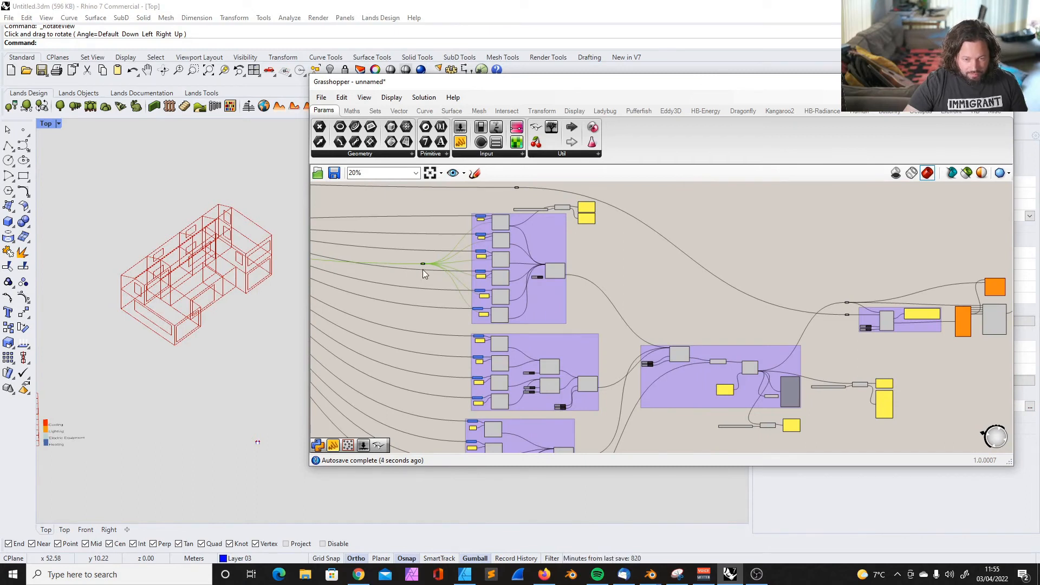
# Add a second construction set relay beside the middle group and connect it to the _constr_set_ inputs of Hallway_G1 and Hallway_F1
pyautogui.scroll(4, 423, 267)
pyautogui.doubleClick(442, 415)
pyautogui.scroll(-6, 451, 347)
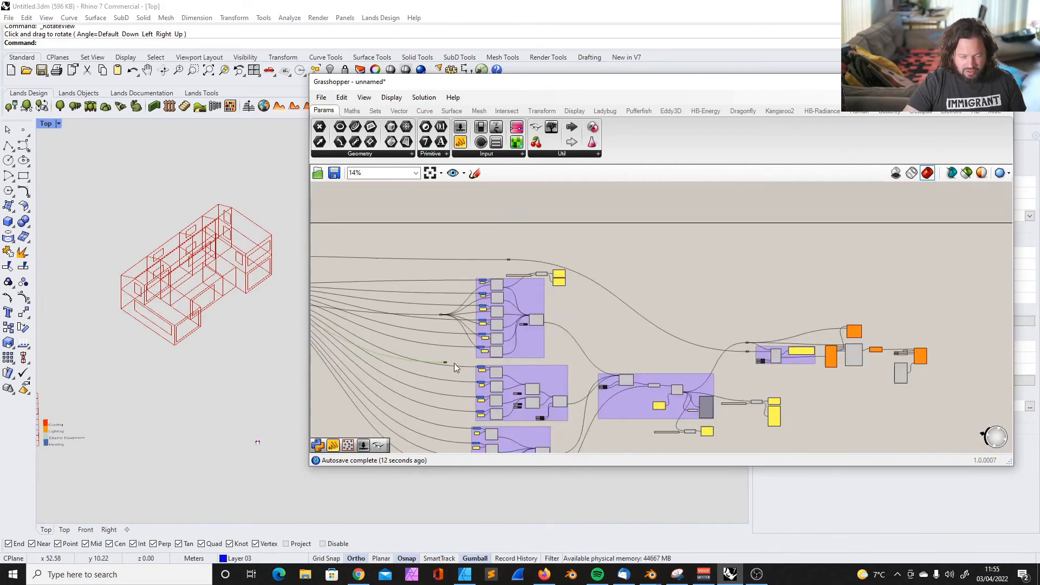
pyautogui.scroll(5, 452, 377)
pyautogui.scroll(3, 443, 408)
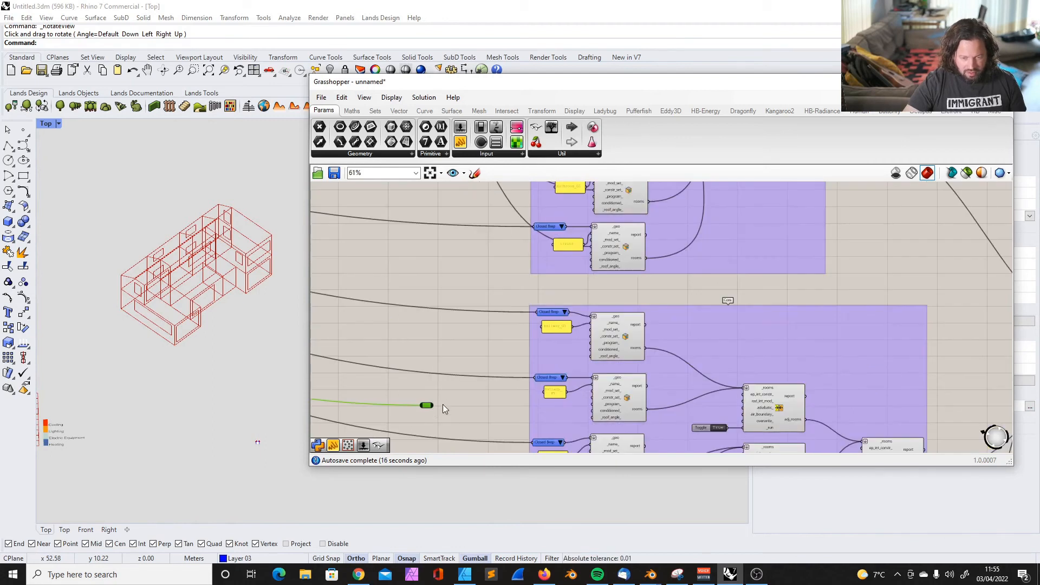
pyautogui.moveTo(433, 405); pyautogui.dragTo(589, 340)
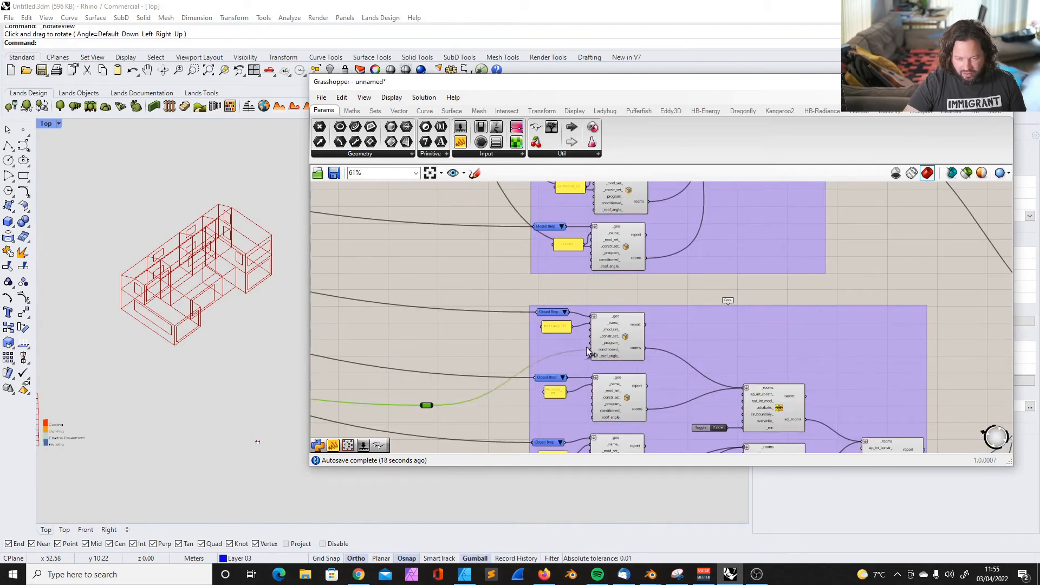
pyautogui.moveTo(417, 413); pyautogui.dragTo(420, 375, button='right')
pyautogui.moveTo(427, 367); pyautogui.dragTo(594, 360)
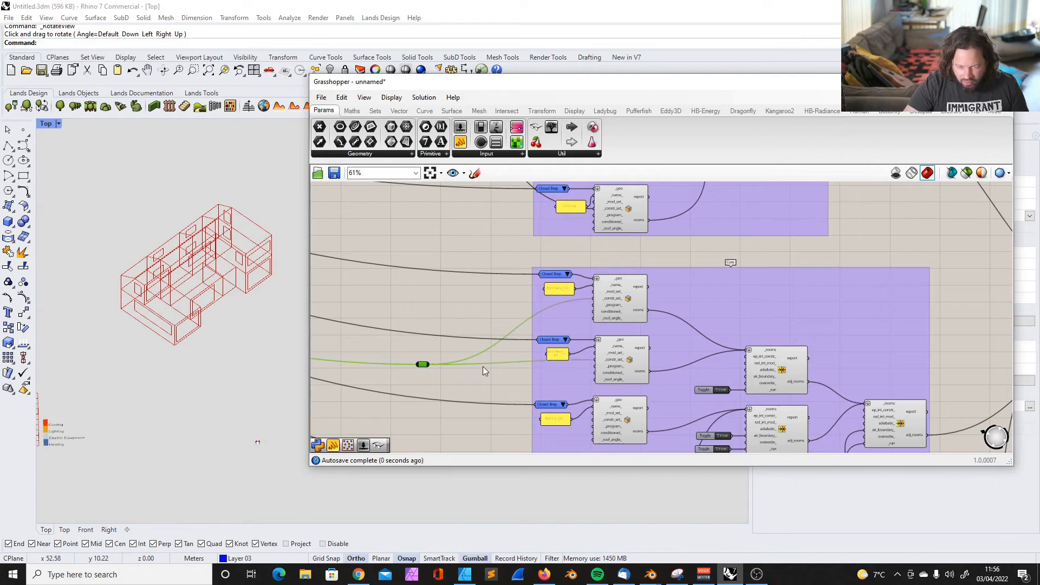
# Connect the second relay to the _constr_set_ inputs of the Entry_G1 room and the room below it
pyautogui.scroll(-3, 421, 368)
pyautogui.scroll(5, 478, 408)
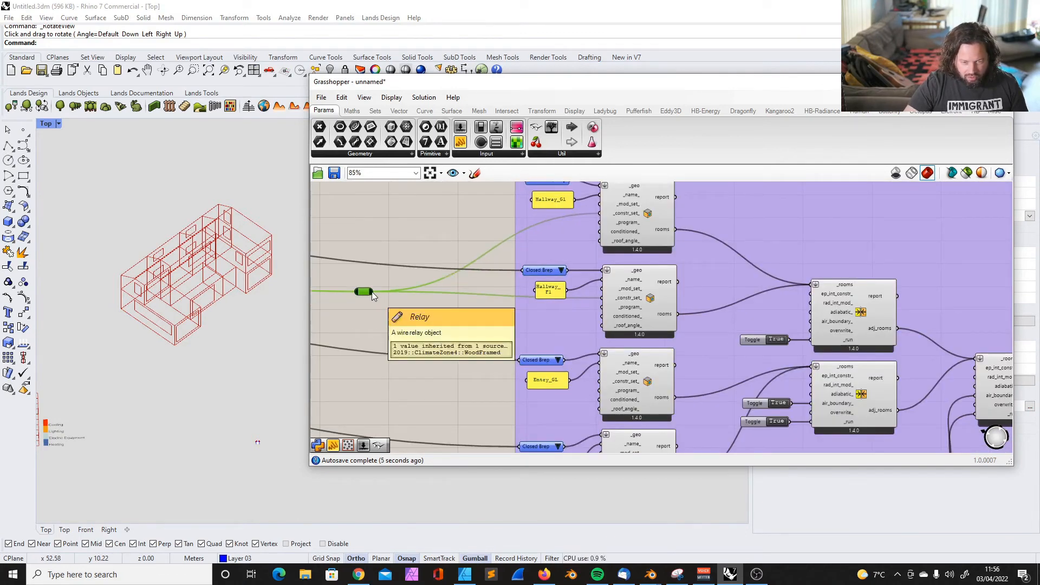
pyautogui.scroll(-2, 418, 296)
pyautogui.scroll(2, 403, 301)
pyautogui.moveTo(378, 289); pyautogui.dragTo(606, 375)
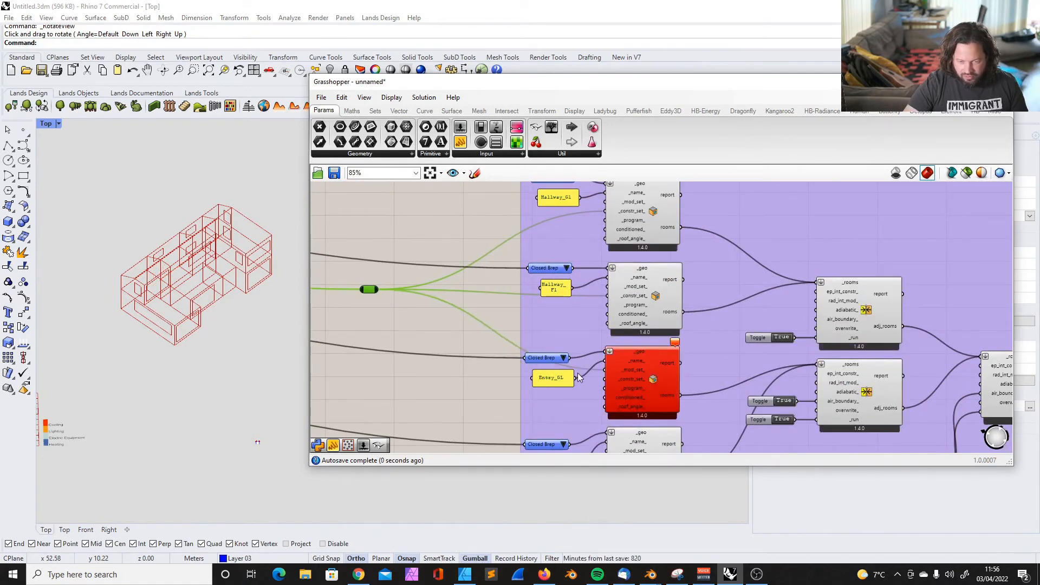
pyautogui.hotkey('ctrl', 'z')
pyautogui.moveTo(377, 291); pyautogui.dragTo(605, 379)
pyautogui.scroll(-4, 413, 306)
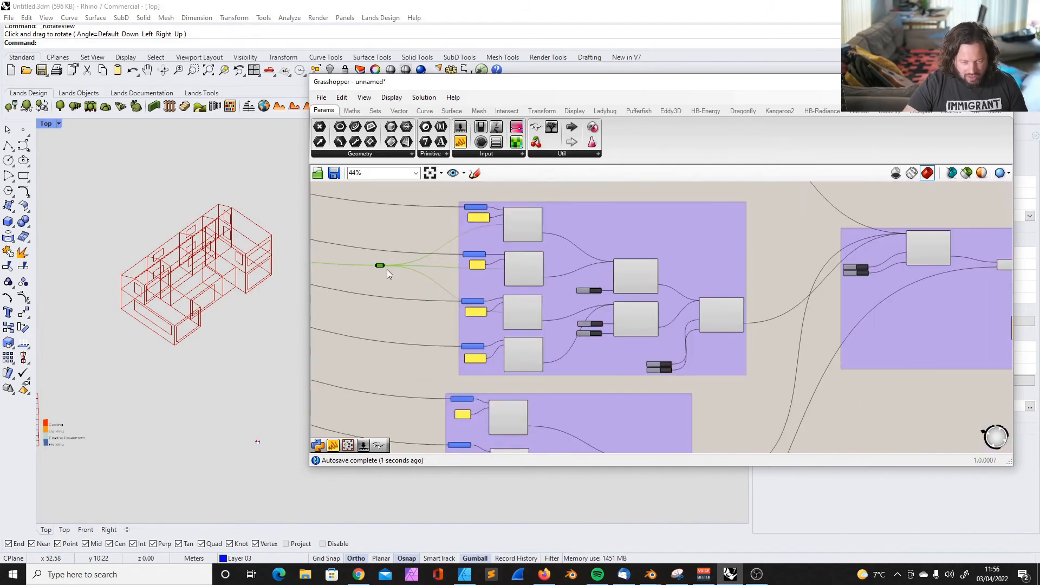
pyautogui.moveTo(380, 267); pyautogui.dragTo(382, 295)
pyautogui.scroll(2, 433, 317)
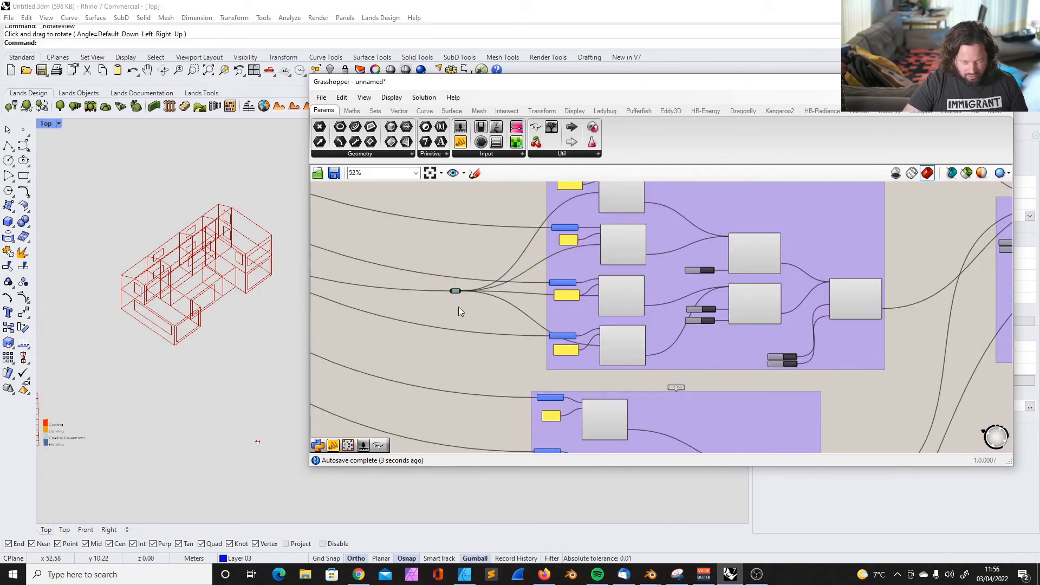
# Duplicate the relay beside the First Floor group and connect it to the _constr_set_ inputs of Bedroom_F1 and Ensuite_F1
pyautogui.hotkey('ctrl', 'c')
pyautogui.hotkey('ctrl', 'v')
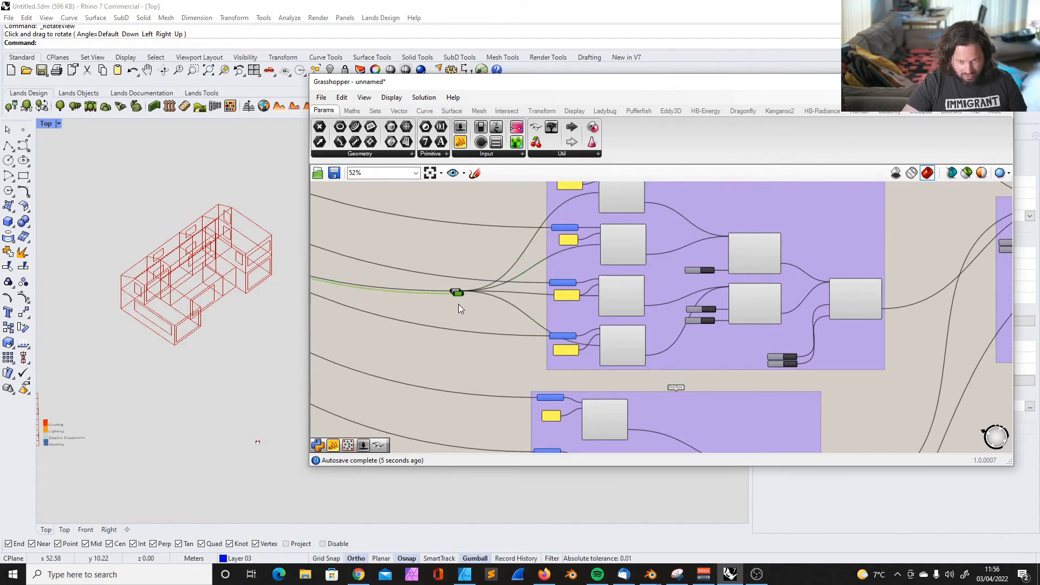
pyautogui.scroll(4, 495, 382)
pyautogui.moveTo(457, 295); pyautogui.dragTo(662, 269)
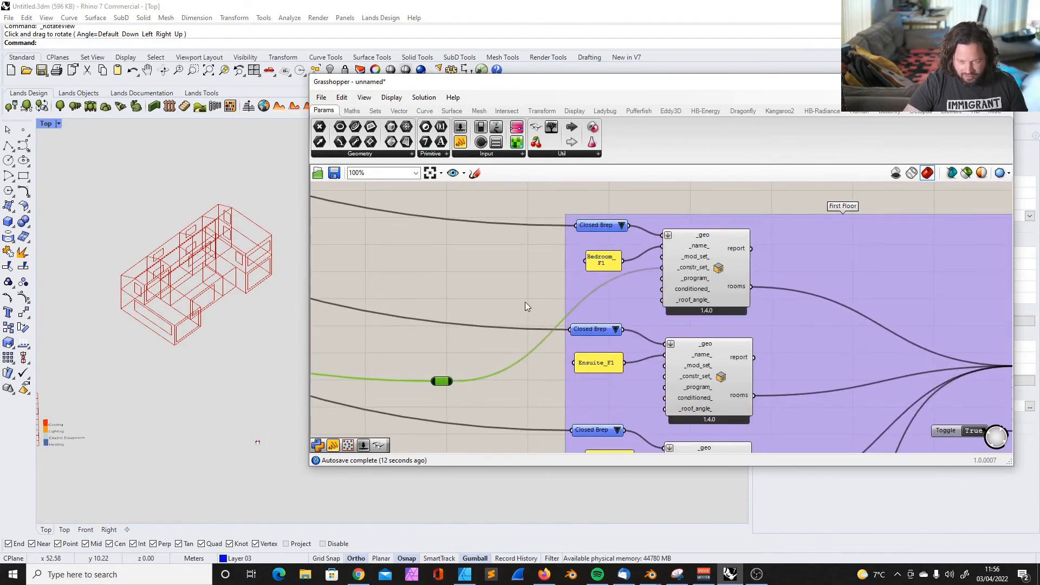
pyautogui.scroll(-3, 504, 338)
pyautogui.moveTo(470, 367); pyautogui.dragTo(603, 362)
# Connect the First Floor relay to the _constr_set_ inputs of the Bathroom_F1 and Study rooms
pyautogui.scroll(-1, 463, 316)
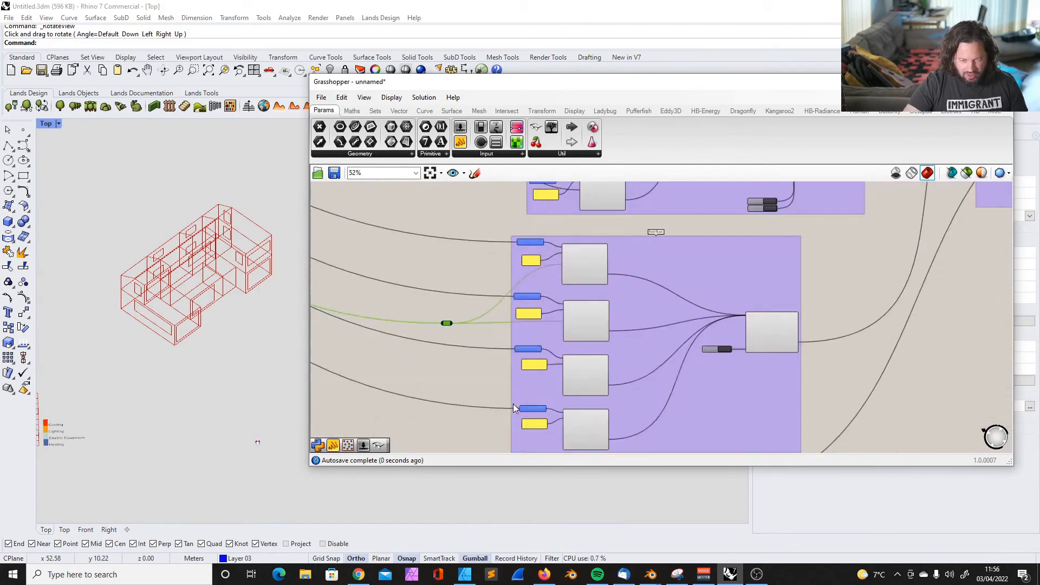
pyautogui.scroll(3, 513, 404)
pyautogui.moveTo(425, 281); pyautogui.dragTo(617, 380)
pyautogui.scroll(-3, 437, 303)
pyautogui.scroll(3, 514, 380)
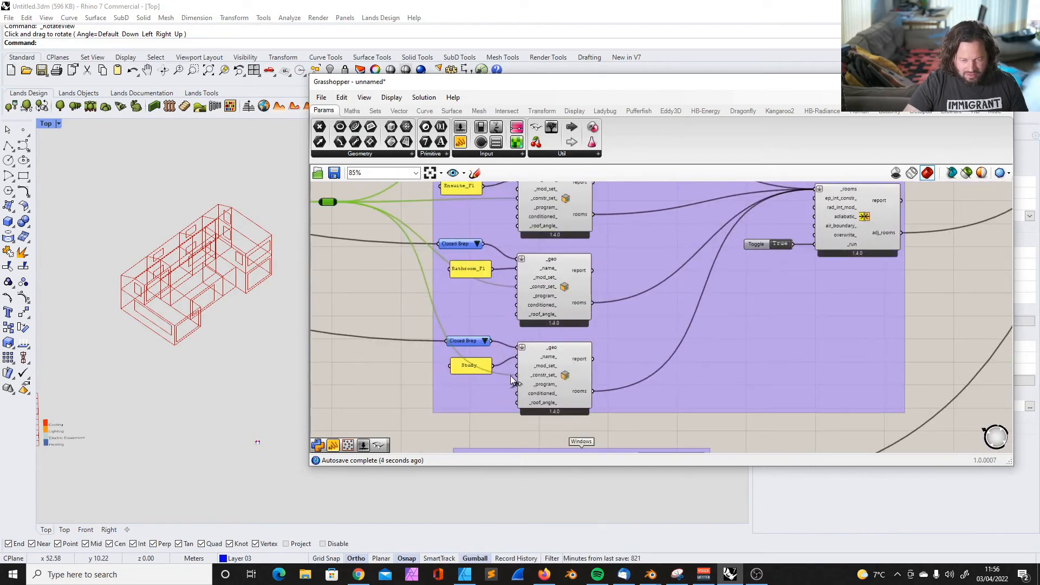
pyautogui.scroll(-5, 517, 360)
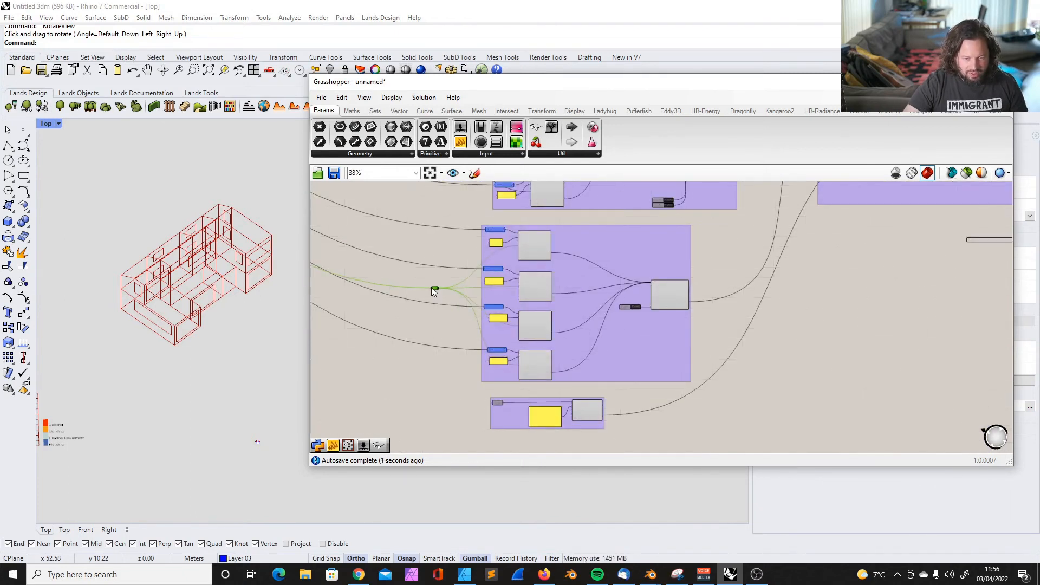
# Check the Windows aperture component's inputs and the panel showing the Kitchen's construction set
pyautogui.scroll(4, 565, 409)
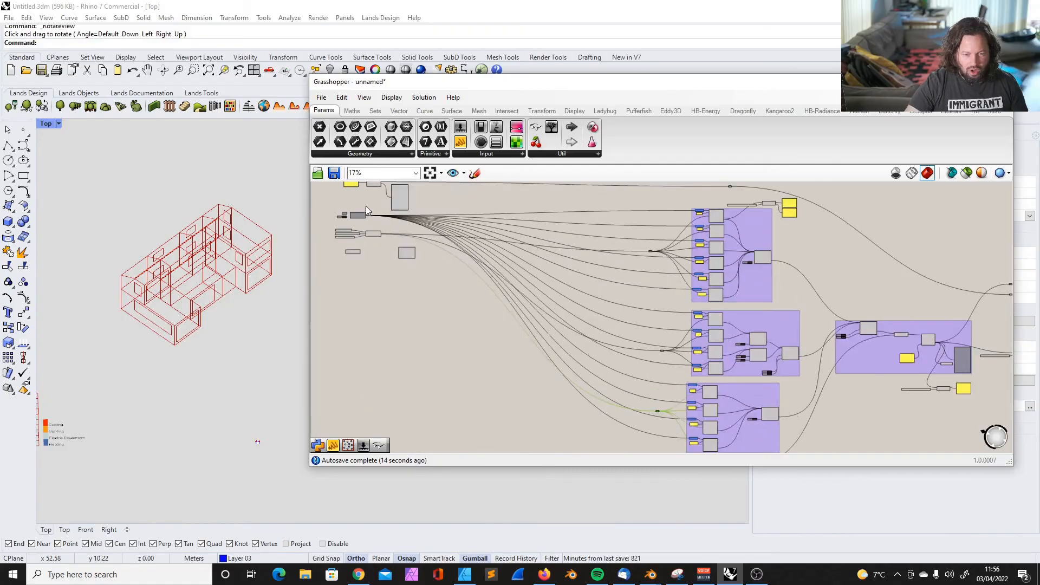
pyautogui.scroll(4, 366, 207)
pyautogui.scroll(-6, 373, 213)
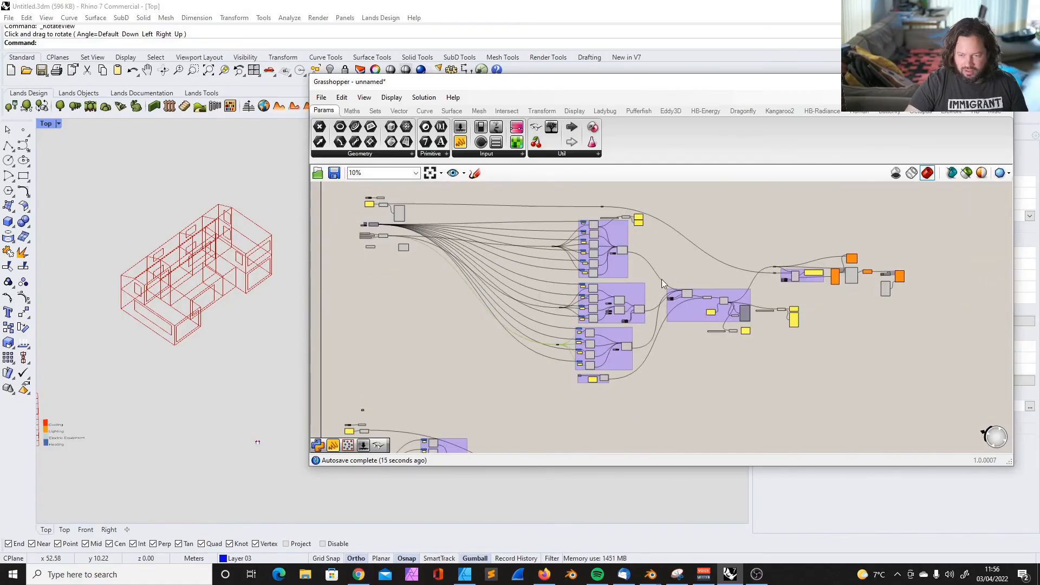
pyautogui.scroll(10, 652, 214)
pyautogui.click(678, 262)
pyautogui.scroll(-4, 622, 252)
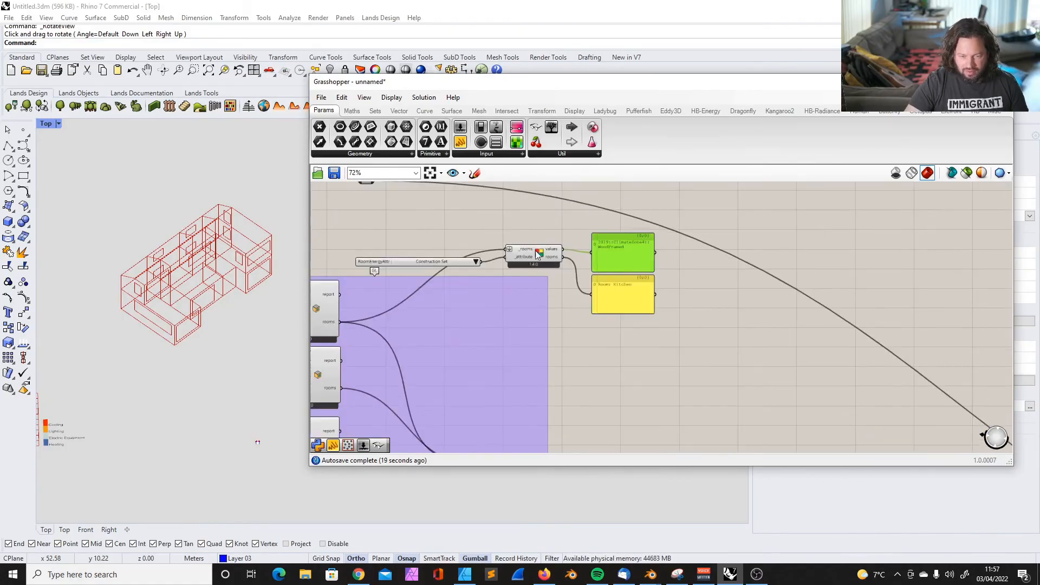
pyautogui.scroll(2, 479, 254)
pyautogui.scroll(3, 479, 254)
# Switch the Kitchen's queried room attribute to Program and back to Construction Set to compare the assigned values
pyautogui.click(532, 274)
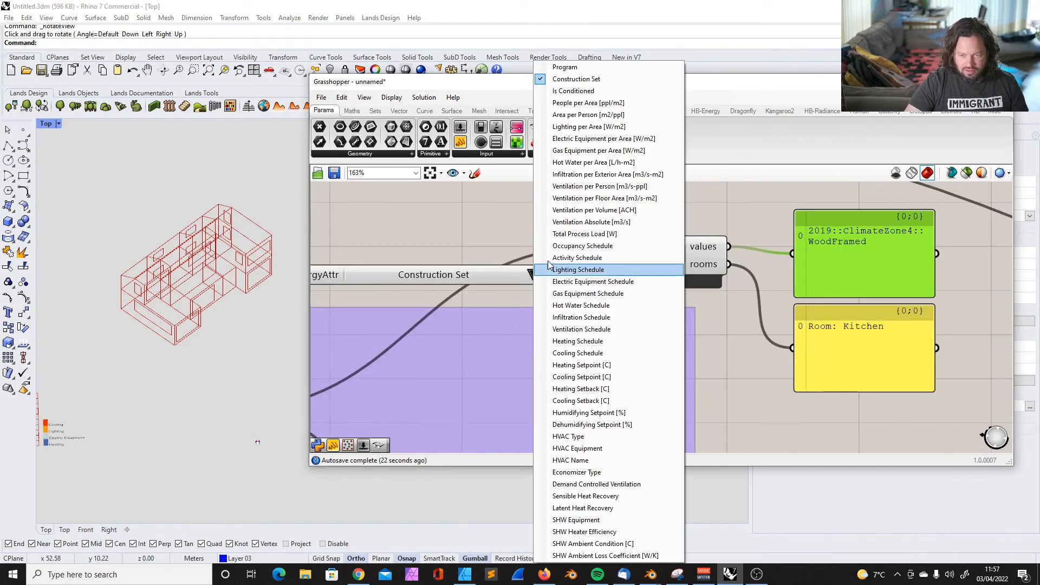
pyautogui.click(576, 68)
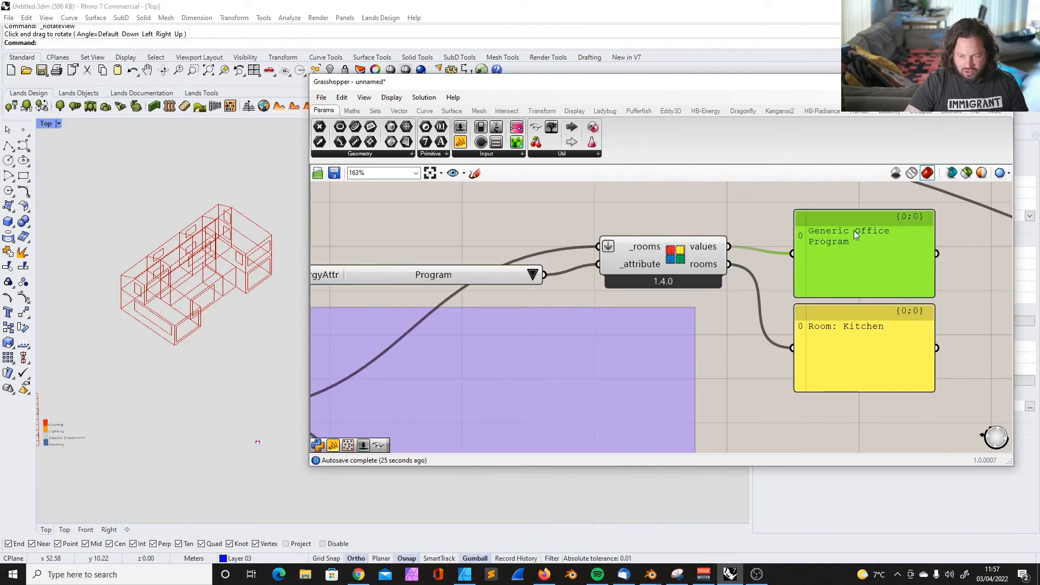
pyautogui.click(534, 274)
pyautogui.click(586, 84)
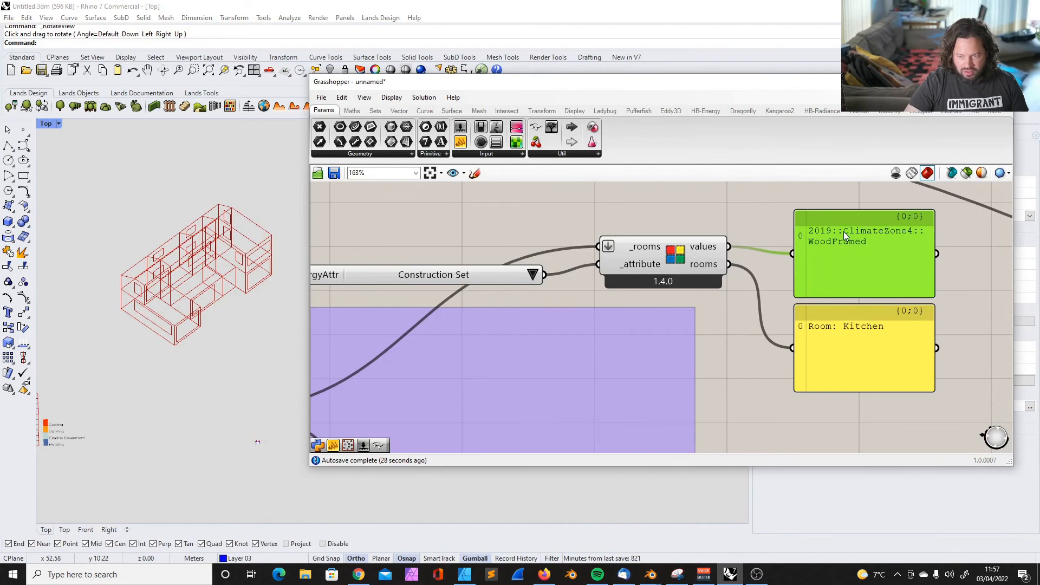
# Query the Kitchen's Is Conditioned attribute, and query the Construction Set attribute for all rooms of the model
pyautogui.click(533, 274)
pyautogui.click(595, 98)
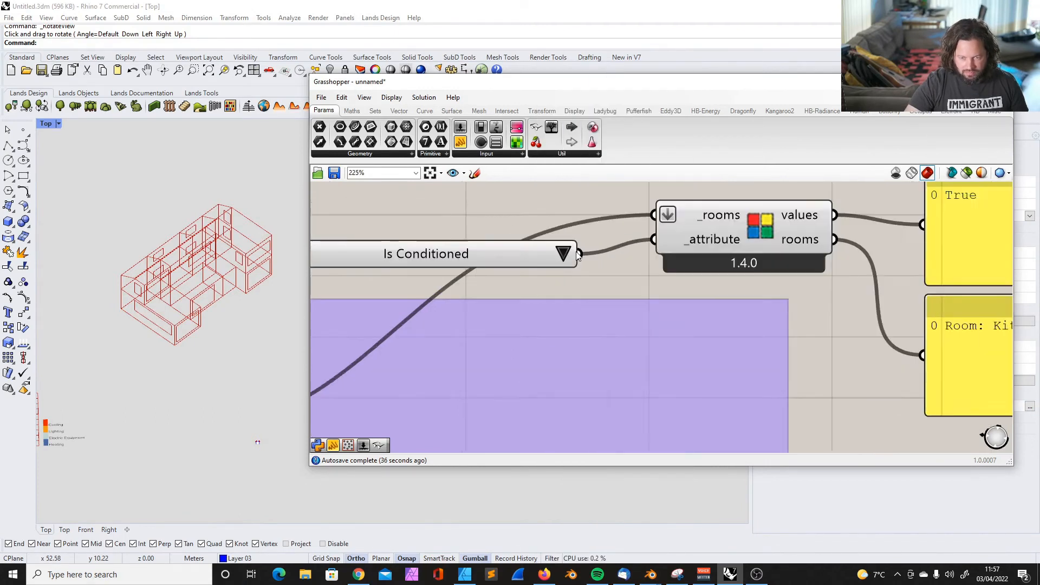
pyautogui.scroll(-4, 536, 237)
pyautogui.click(503, 248)
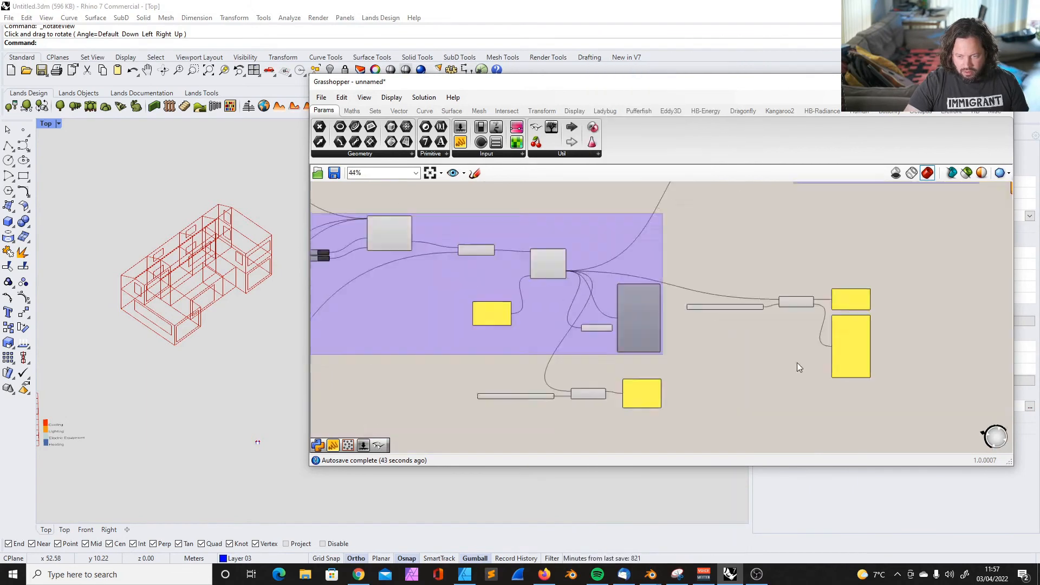
pyautogui.scroll(4, 798, 362)
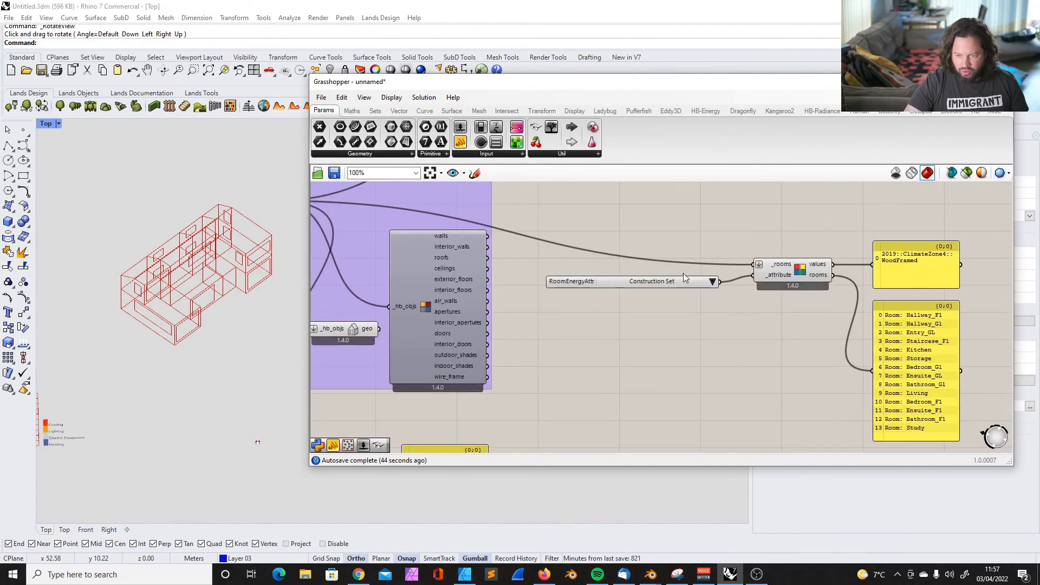
# Examine the attribute query for all rooms, including its construction set values panel and its room list
pyautogui.scroll(-3, 623, 260)
pyautogui.moveTo(578, 226); pyautogui.dragTo(891, 416)
pyautogui.scroll(3, 762, 266)
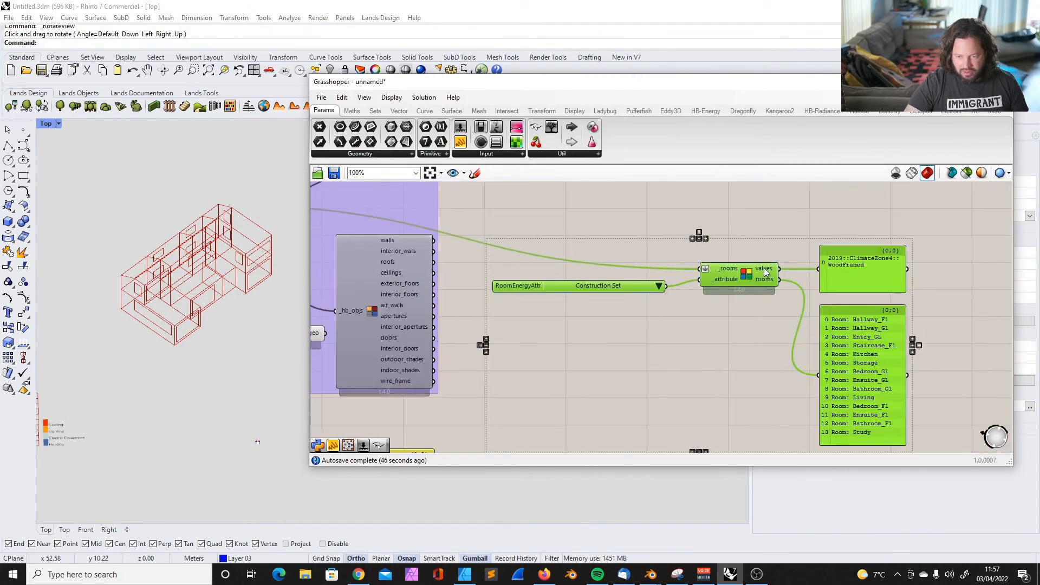
pyautogui.scroll(-3, 742, 287)
pyautogui.scroll(2, 721, 272)
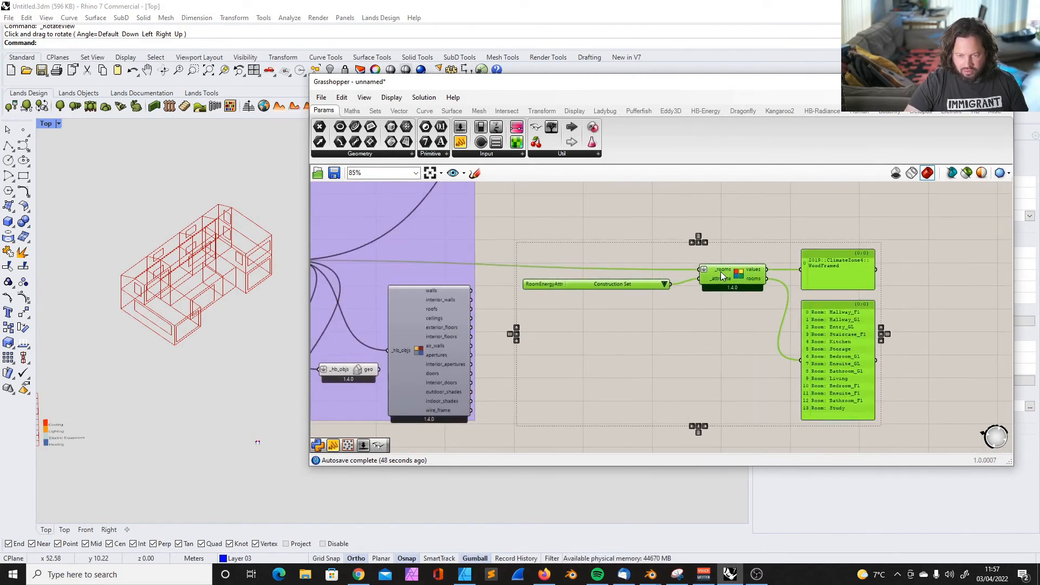
pyautogui.click(780, 232)
pyautogui.scroll(-4, 785, 228)
pyautogui.scroll(7, 737, 270)
pyautogui.scroll(-5, 706, 284)
pyautogui.scroll(3, 731, 257)
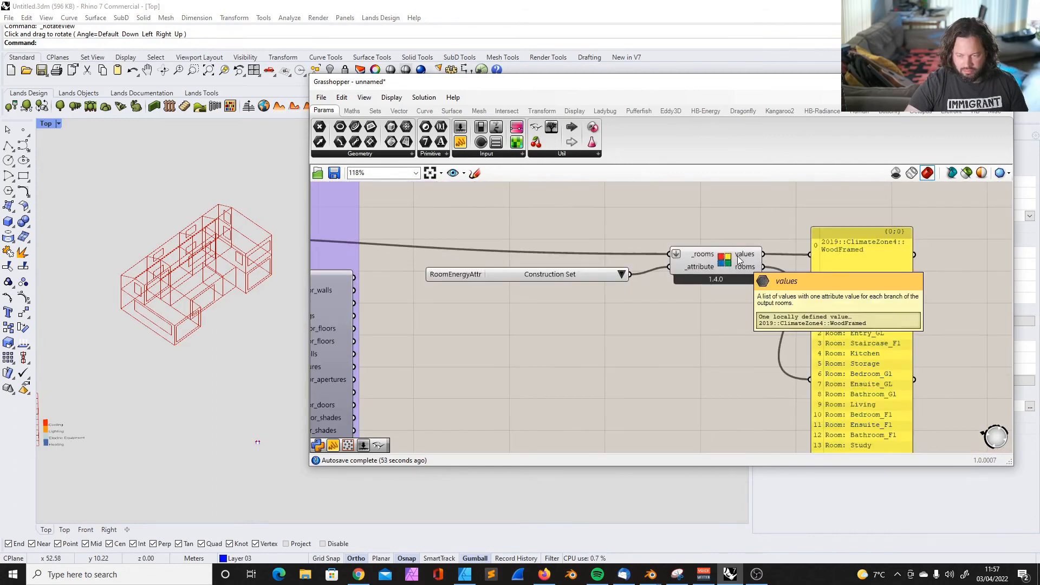
pyautogui.scroll(-1, 837, 249)
pyautogui.scroll(4, 842, 245)
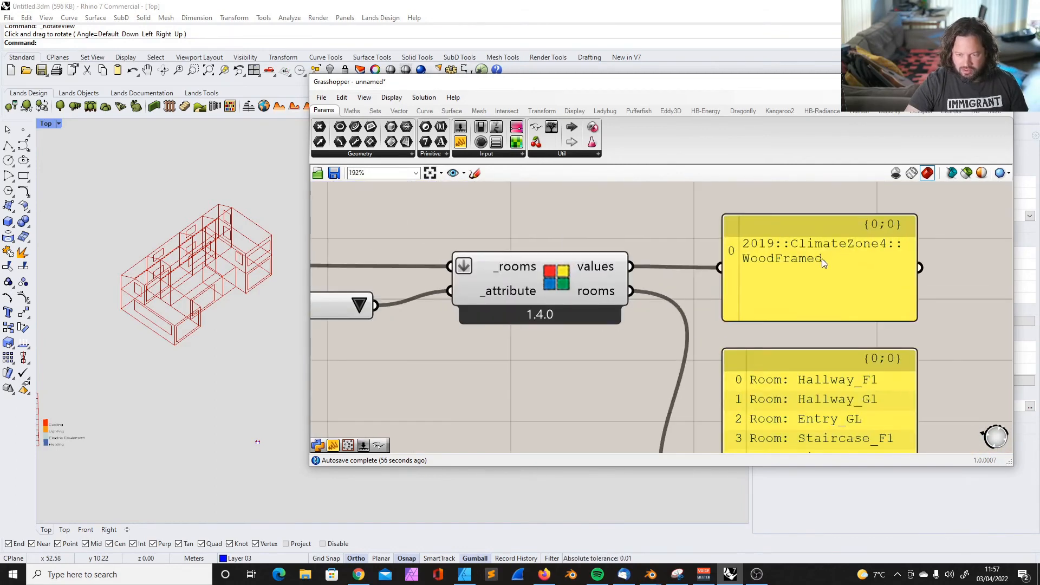
pyautogui.scroll(-3, 822, 262)
pyautogui.click(842, 253)
pyautogui.scroll(3, 808, 268)
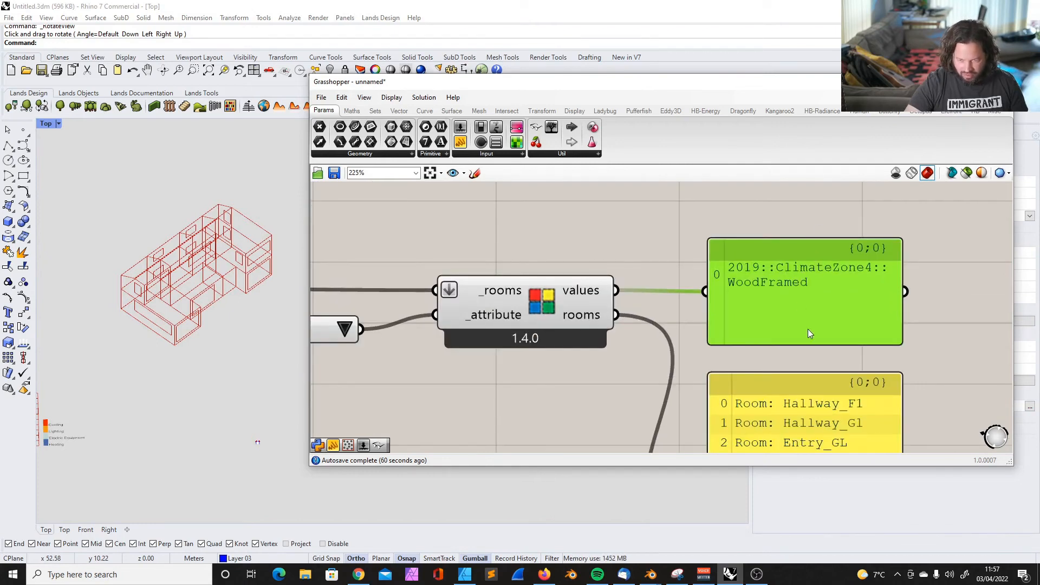
# Make the construction set values panel slightly taller and disconnect the construction set from the Staircase_F1 room
pyautogui.moveTo(798, 342); pyautogui.dragTo(796, 357)
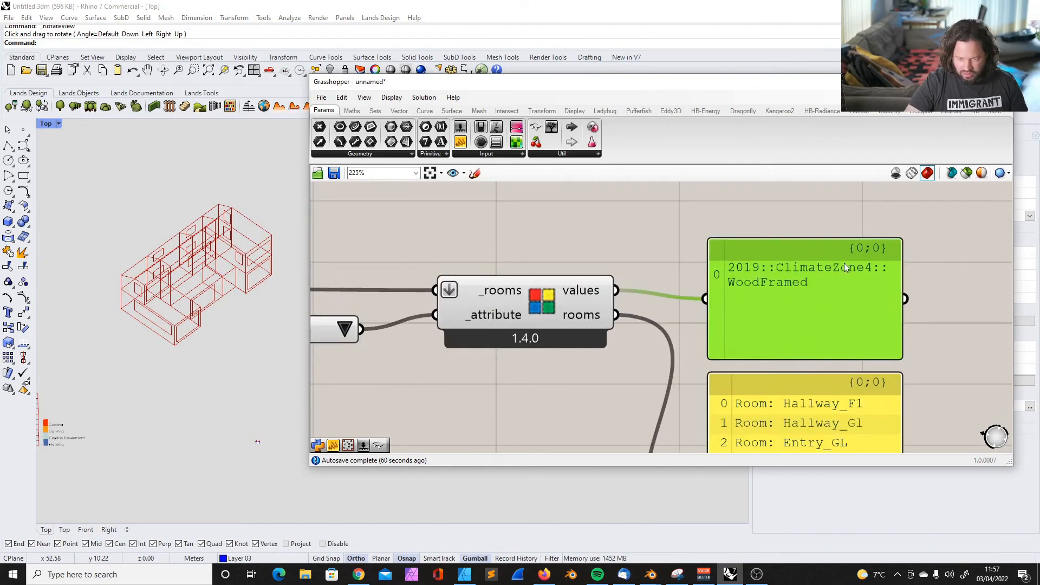
pyautogui.scroll(-6, 693, 274)
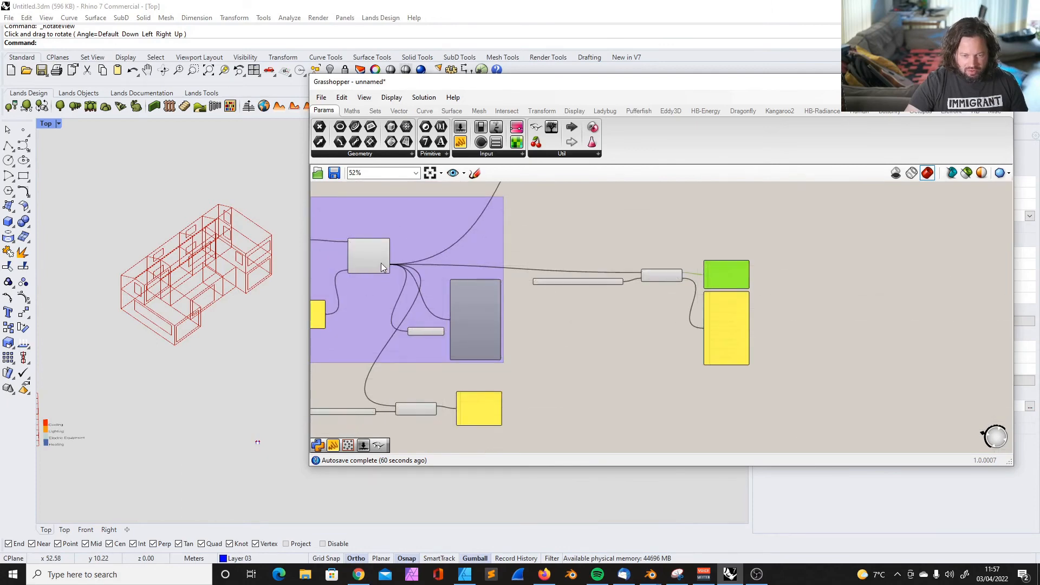
pyautogui.scroll(7, 731, 274)
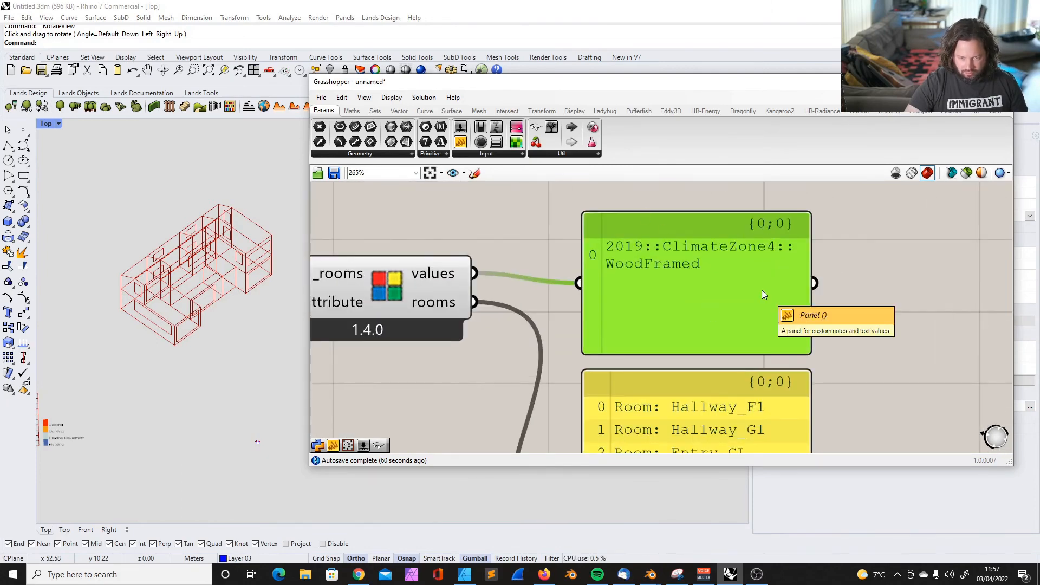
pyautogui.scroll(-13, 769, 283)
pyautogui.scroll(6, 563, 279)
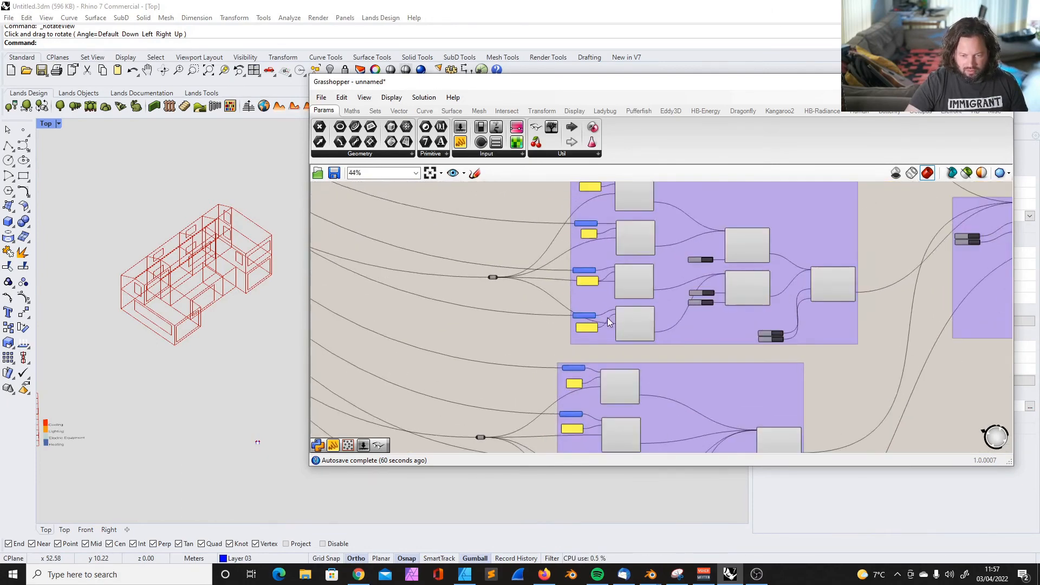
pyautogui.scroll(6, 607, 317)
pyautogui.rightClick(670, 308)
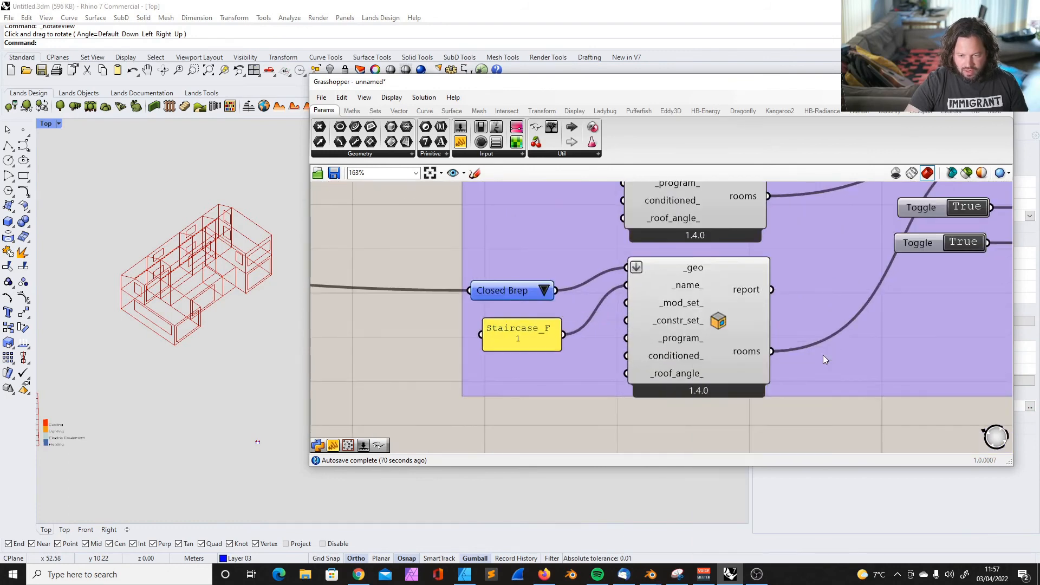
# Check the construction set values and room list of the whole-model query after disconnecting Staircase_F1
pyautogui.scroll(-6, 522, 306)
pyautogui.scroll(4, 785, 311)
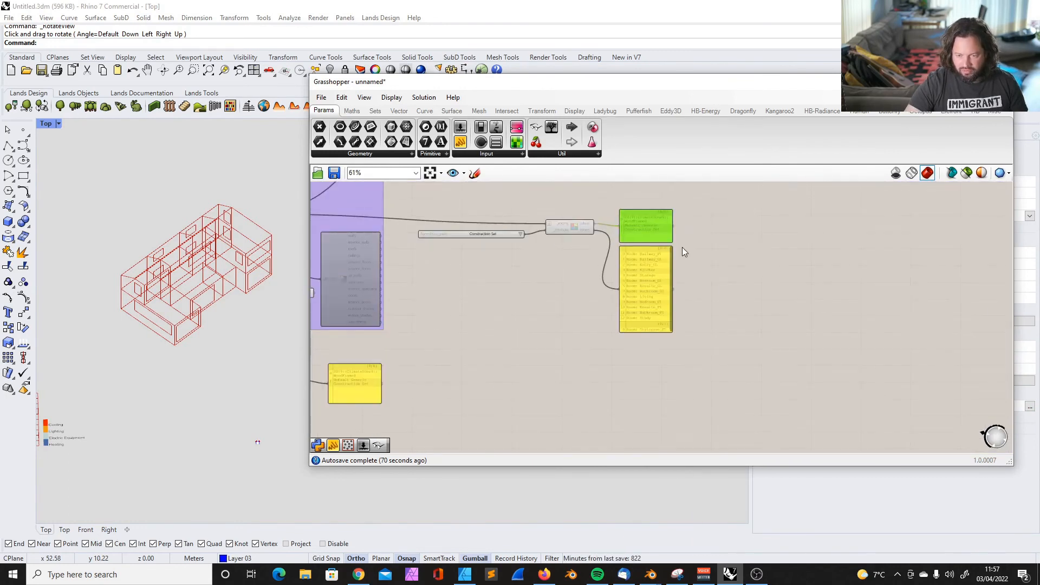
pyautogui.scroll(5, 660, 253)
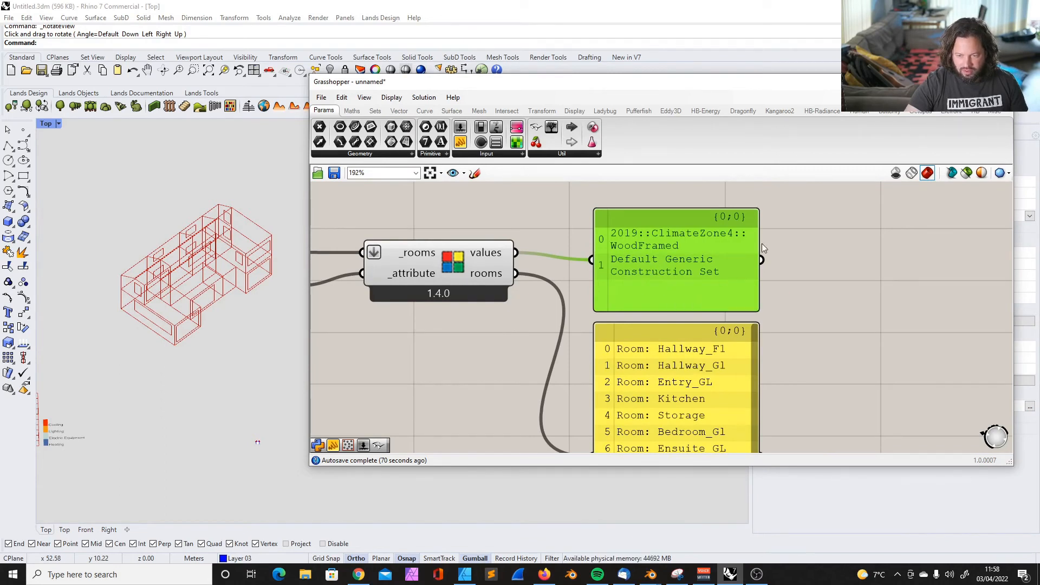
pyautogui.click(874, 258)
pyautogui.moveTo(755, 291); pyautogui.dragTo(846, 291)
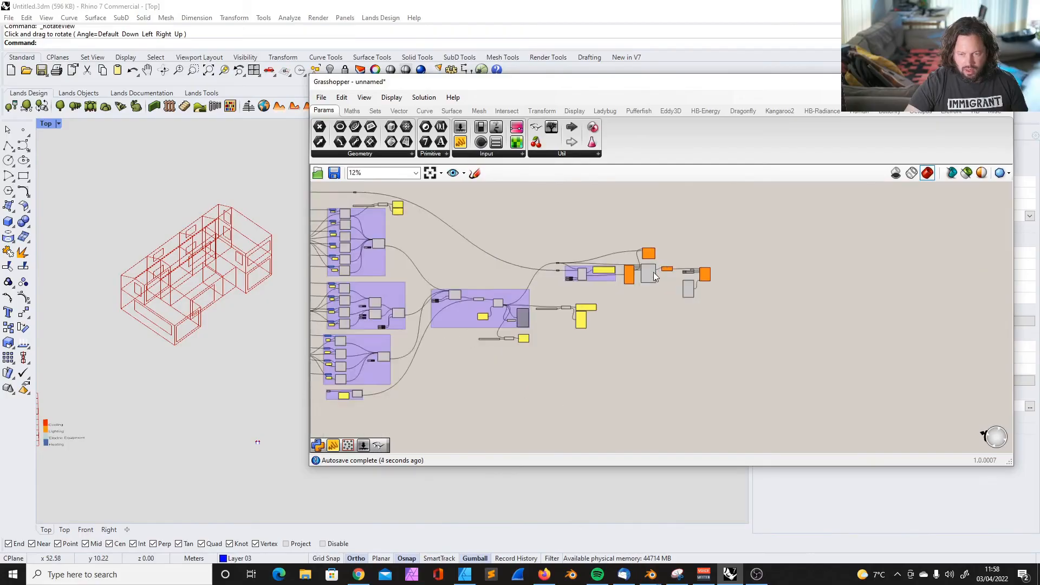
# Run the energy simulation by switching its False toggle to True, and bring the results into view in Rhino
pyautogui.scroll(10, 552, 271)
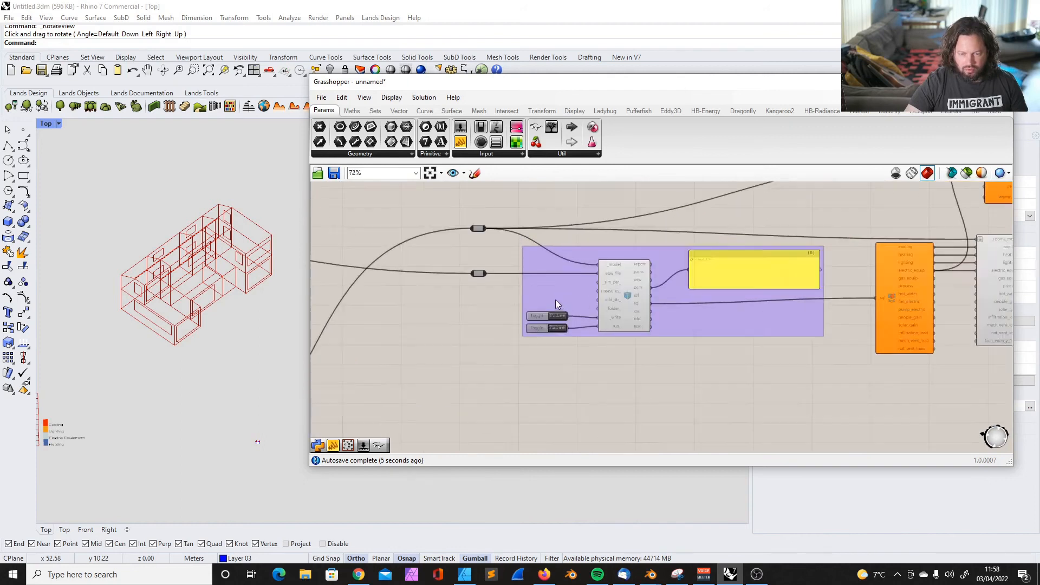
pyautogui.doubleClick(564, 354)
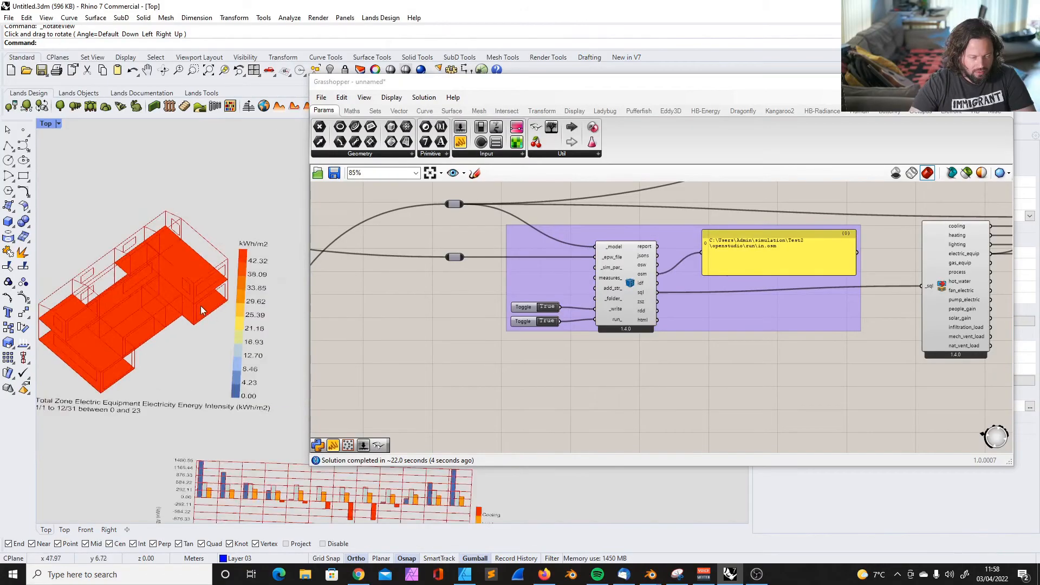
pyautogui.scroll(4, 163, 301)
pyautogui.scroll(-6, 150, 297)
pyautogui.scroll(-7, 481, 317)
pyautogui.scroll(6, 600, 284)
pyautogui.scroll(-2, 586, 344)
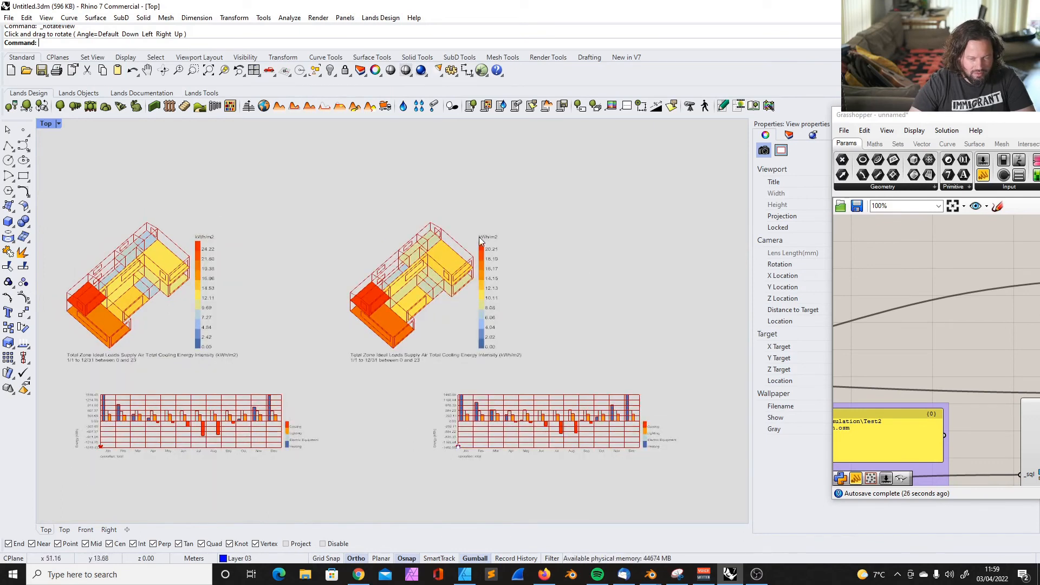
# Compare the cooling energy intensity maps, their legends and the monthly energy charts of the two simulation results
pyautogui.scroll(4, 431, 274)
pyautogui.scroll(-4, 424, 274)
pyautogui.scroll(5, 422, 274)
pyautogui.scroll(-3, 348, 143)
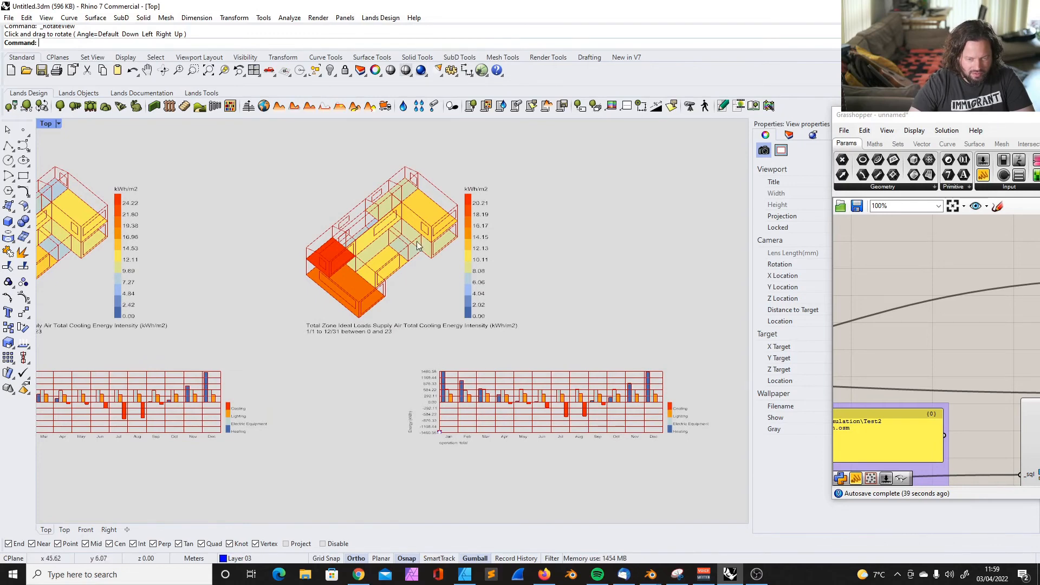
pyautogui.scroll(5, 434, 190)
pyautogui.keyDown('ctrl'); pyautogui.keyDown('shift'); pyautogui.moveTo(434, 190); pyautogui.dragTo(442, 270, button='right'); pyautogui.keyUp('shift'); pyautogui.keyUp('ctrl')
pyautogui.scroll(-10, 442, 272)
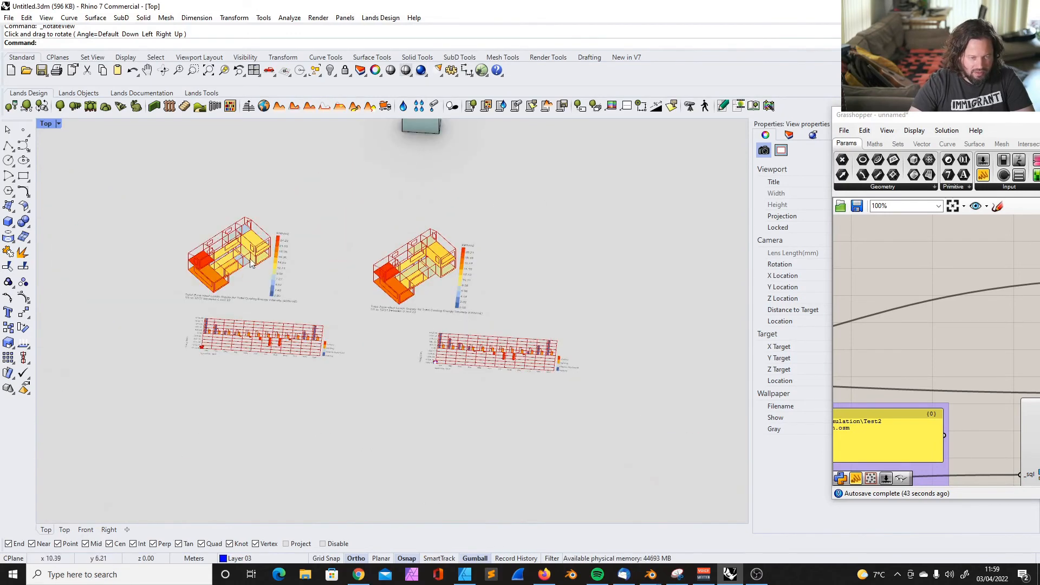
pyautogui.scroll(5, 274, 266)
pyautogui.scroll(-2, 260, 256)
pyautogui.scroll(-3, 166, 260)
pyautogui.scroll(5, 175, 288)
pyautogui.scroll(-2, 174, 284)
pyautogui.scroll(-1, 223, 300)
pyautogui.keyDown('ctrl'); pyautogui.keyDown('shift'); pyautogui.moveTo(222, 299); pyautogui.dragTo(217, 307, button='right'); pyautogui.keyUp('shift'); pyautogui.keyUp('ctrl')
pyautogui.scroll(-4, 217, 307)
pyautogui.scroll(6, 590, 252)
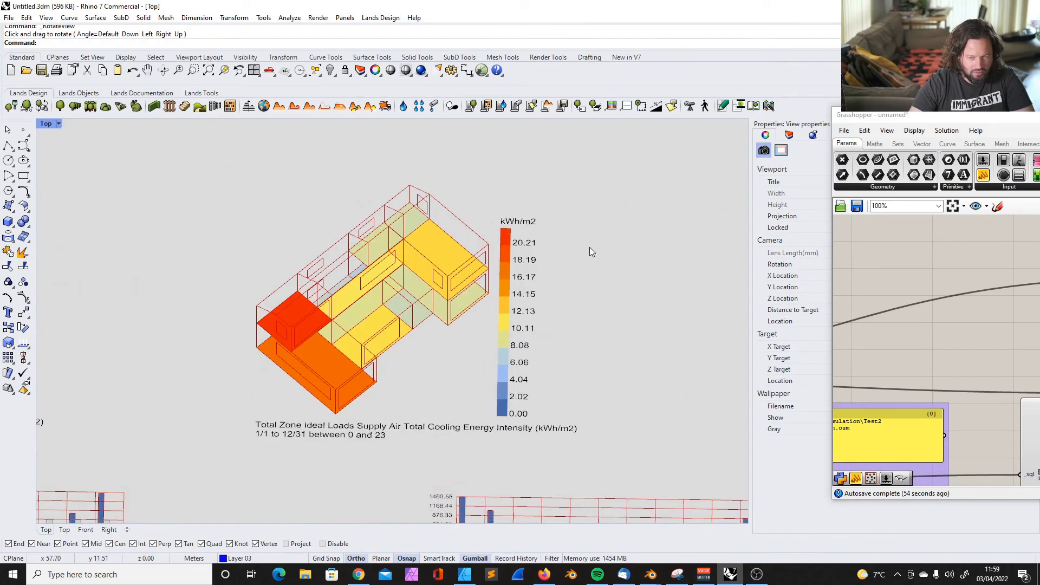
pyautogui.scroll(-4, 579, 250)
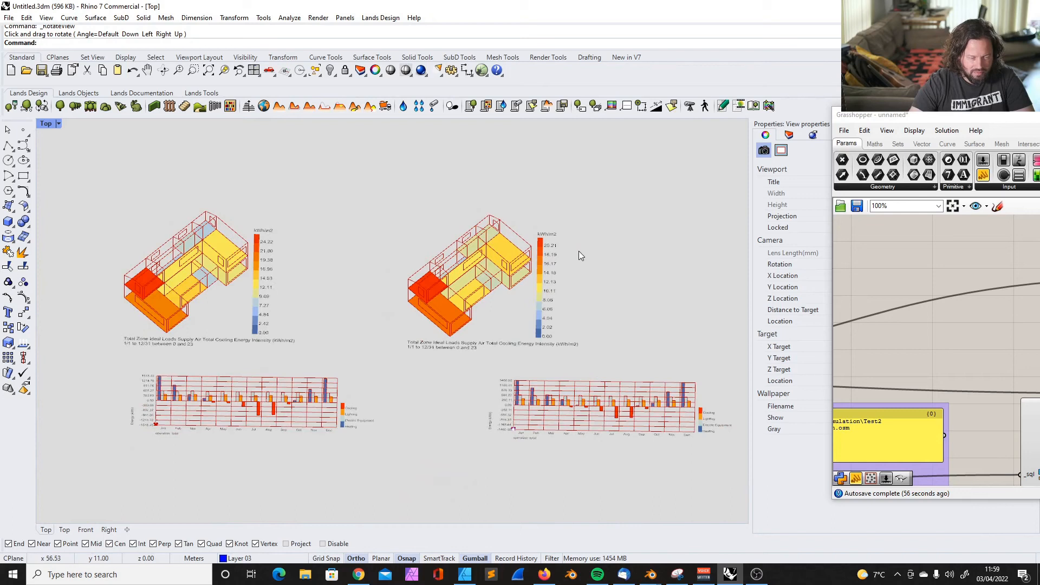
pyautogui.scroll(4, 411, 303)
pyautogui.scroll(-3, 423, 297)
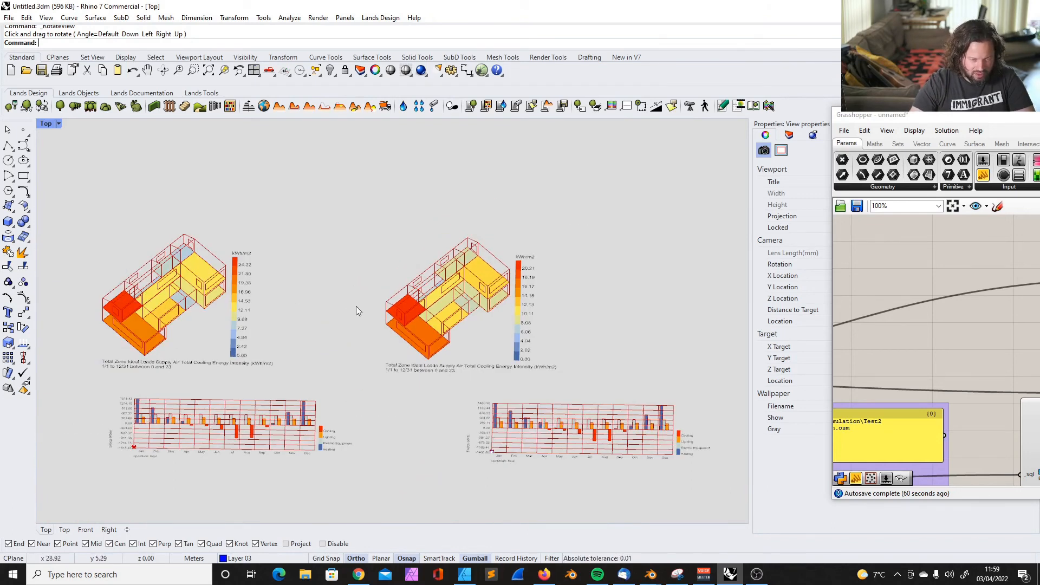
pyautogui.scroll(3, 552, 252)
pyautogui.keyDown('ctrl'); pyautogui.keyDown('shift'); pyautogui.moveTo(551, 252); pyautogui.dragTo(477, 258, button='right'); pyautogui.keyUp('shift'); pyautogui.keyUp('ctrl')
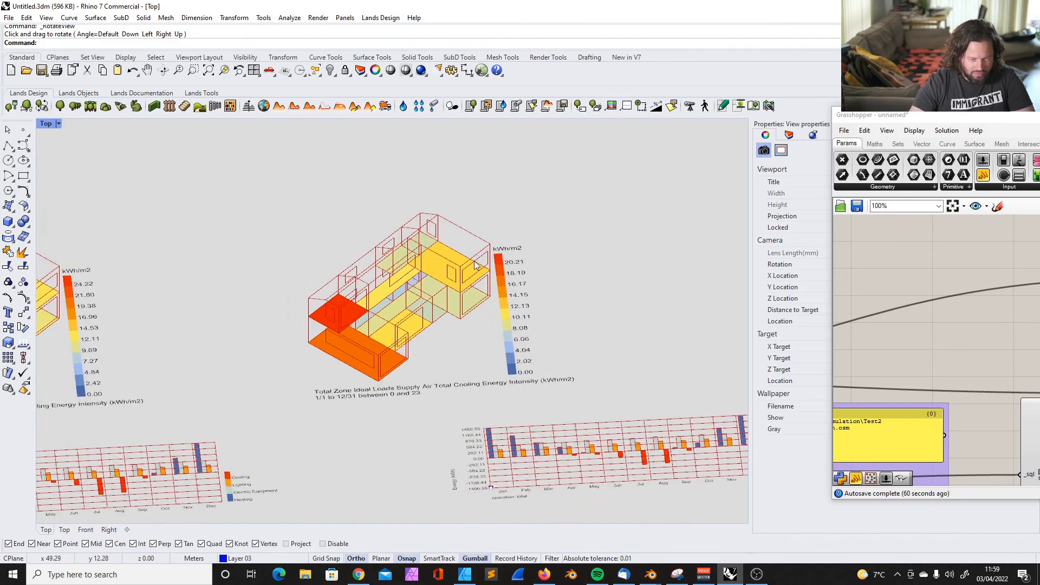
pyautogui.scroll(-5, 417, 277)
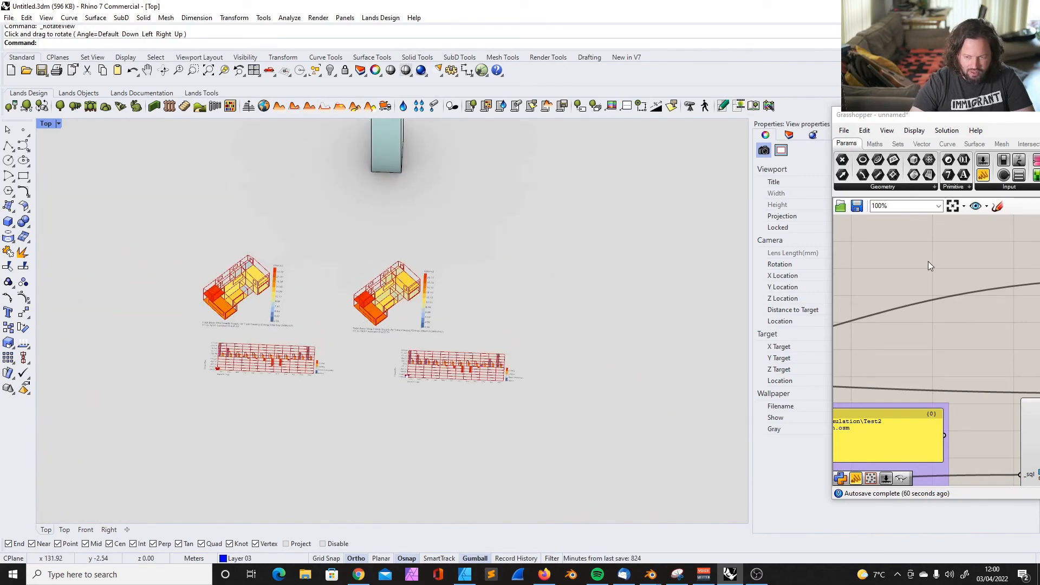
# Bring the Grasshopper canvas back beside the model and select the monthly chart component to identify its chart
pyautogui.scroll(-3, 928, 261)
pyautogui.moveTo(1017, 195); pyautogui.dragTo(609, 184)
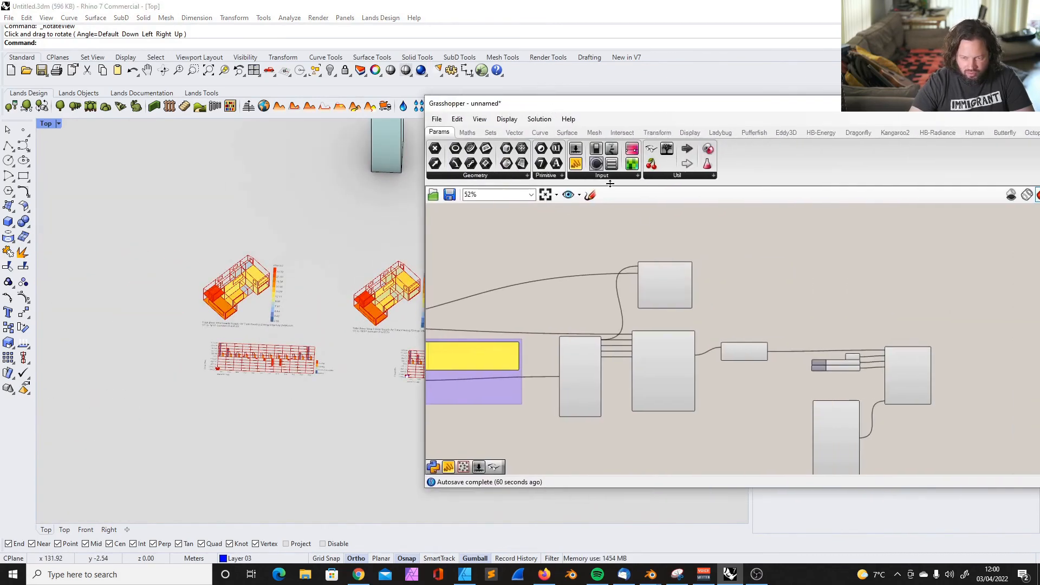
pyautogui.scroll(-2, 626, 249)
pyautogui.scroll(6, 724, 346)
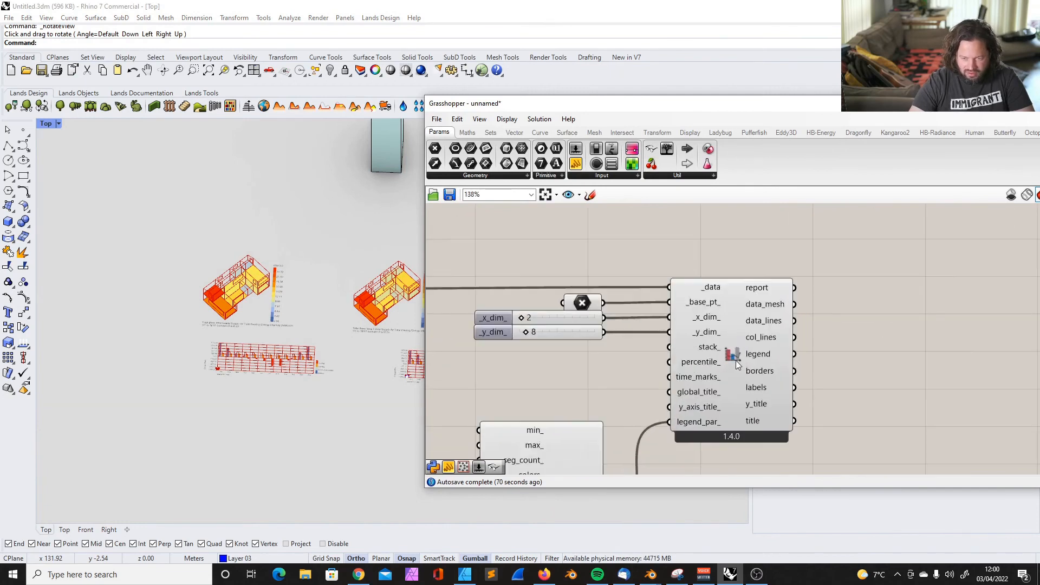
pyautogui.click(733, 340)
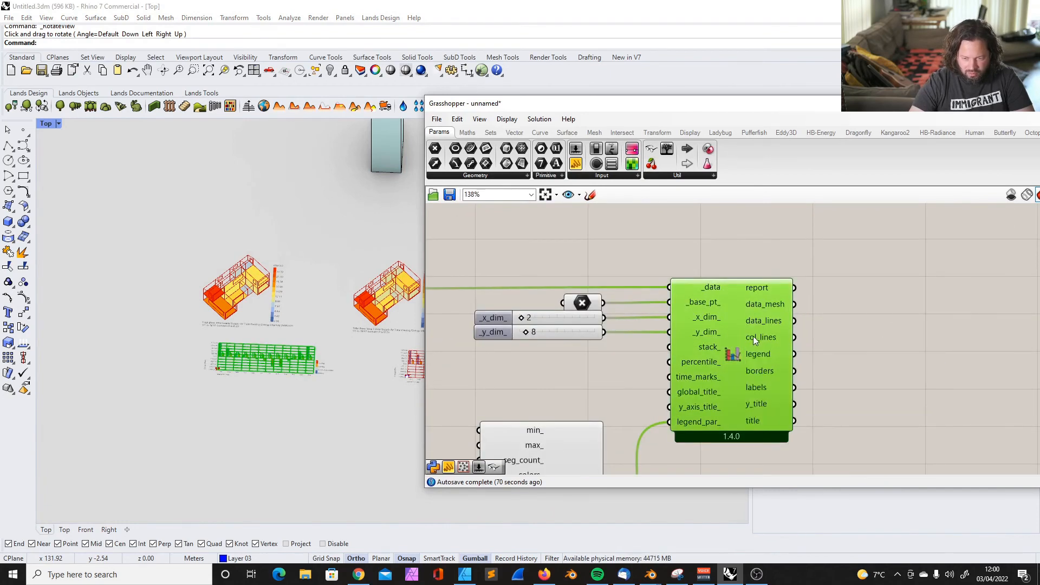
pyautogui.scroll(-5, 753, 335)
# Add a number slider set to 25 and connect it to max_ of the monthly chart's legend parameters
pyautogui.moveTo(294, 311); pyautogui.dragTo(267, 314, button='right')
pyautogui.scroll(5, 266, 314)
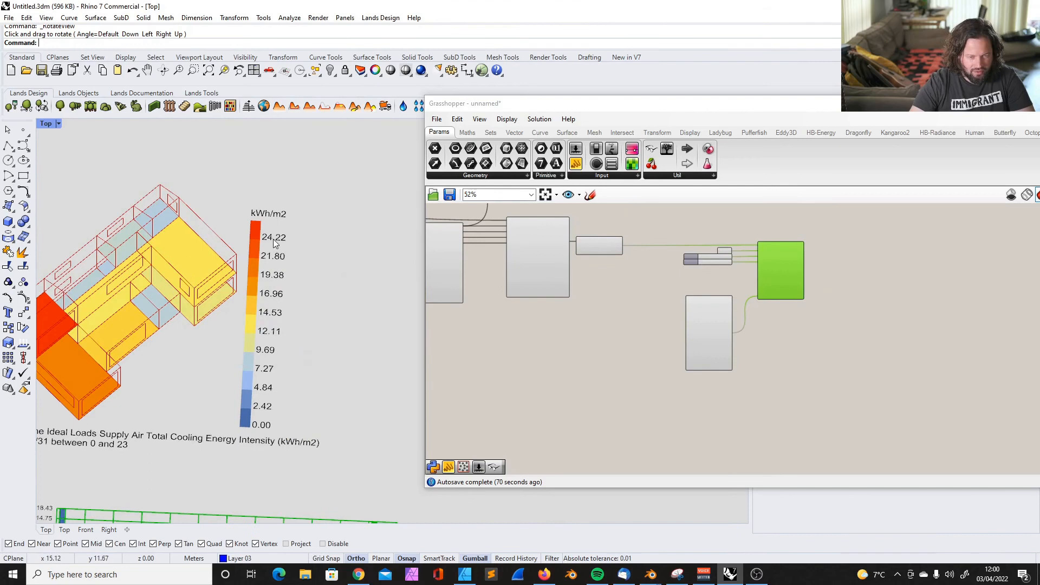
pyautogui.scroll(5, 687, 279)
pyautogui.doubleClick(619, 321)
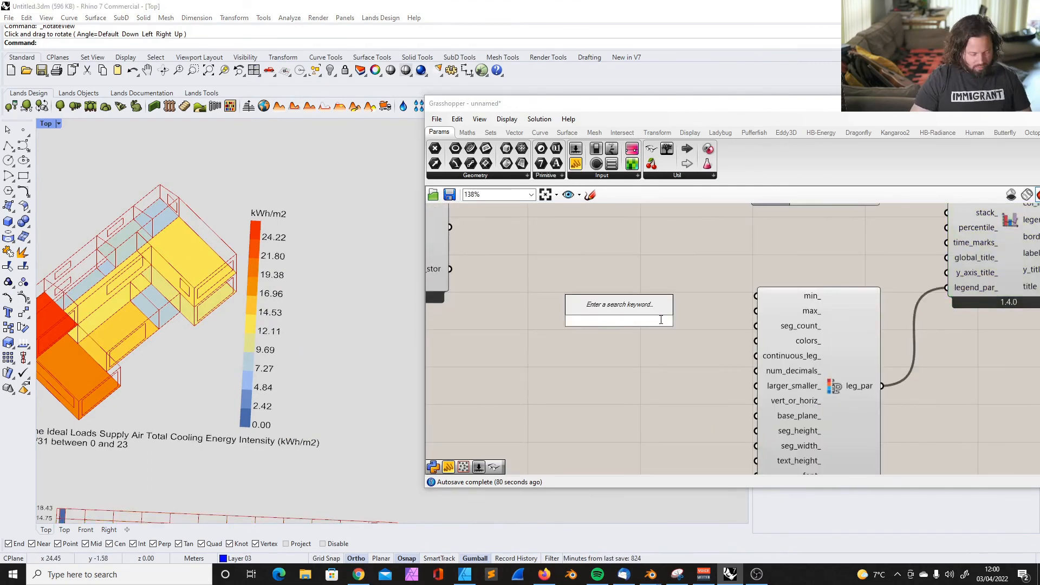
pyautogui.write('2')
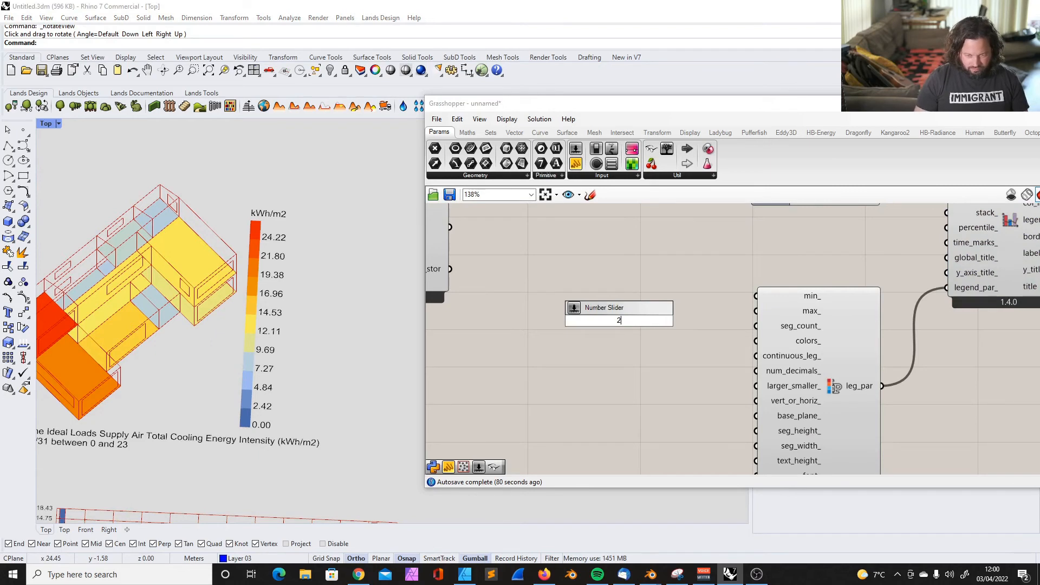
pyautogui.press('Escape')
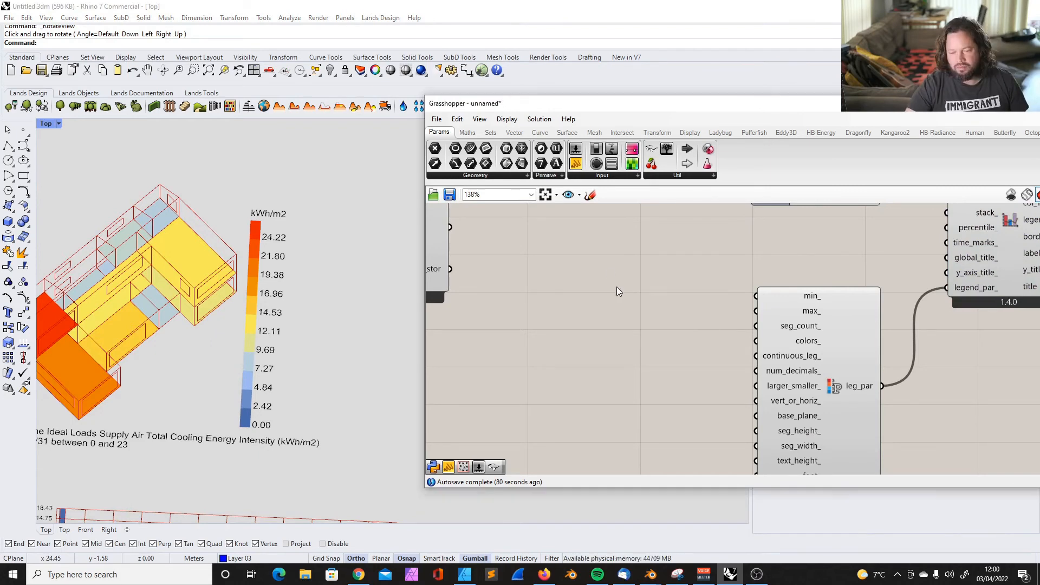
pyautogui.doubleClick(614, 296)
pyautogui.write('25')
pyautogui.press('Return')
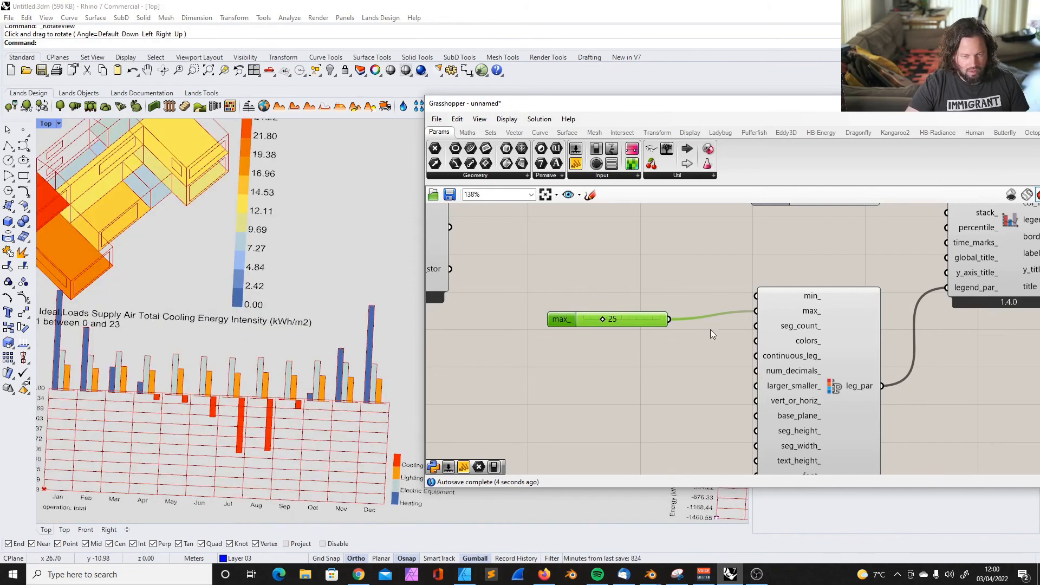
# Place a copy of the legend parameters beside the first simulation's room-colouring component and connect it to legend_par_
pyautogui.scroll(-4, 709, 330)
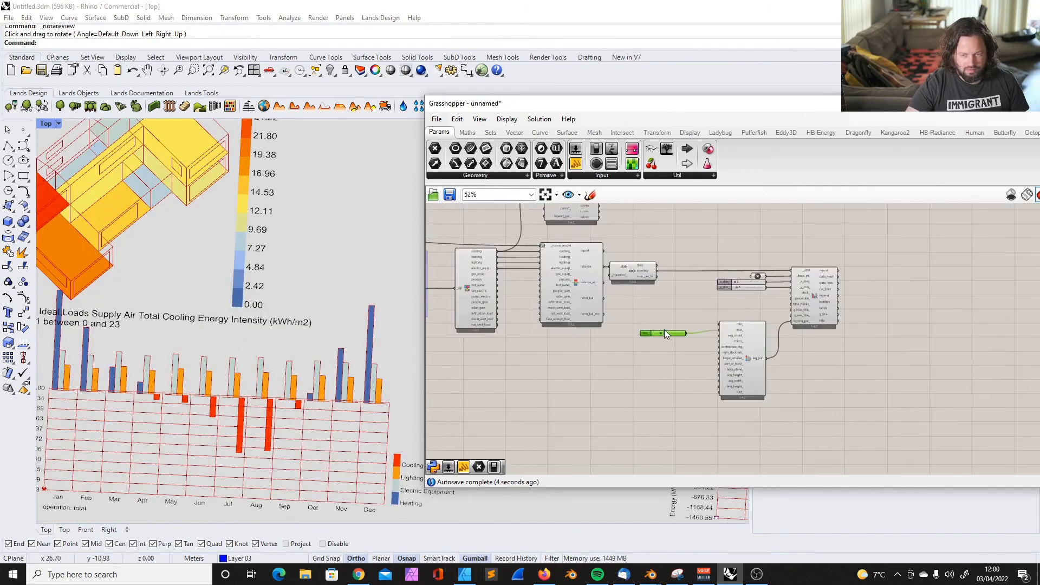
pyautogui.scroll(4, 662, 331)
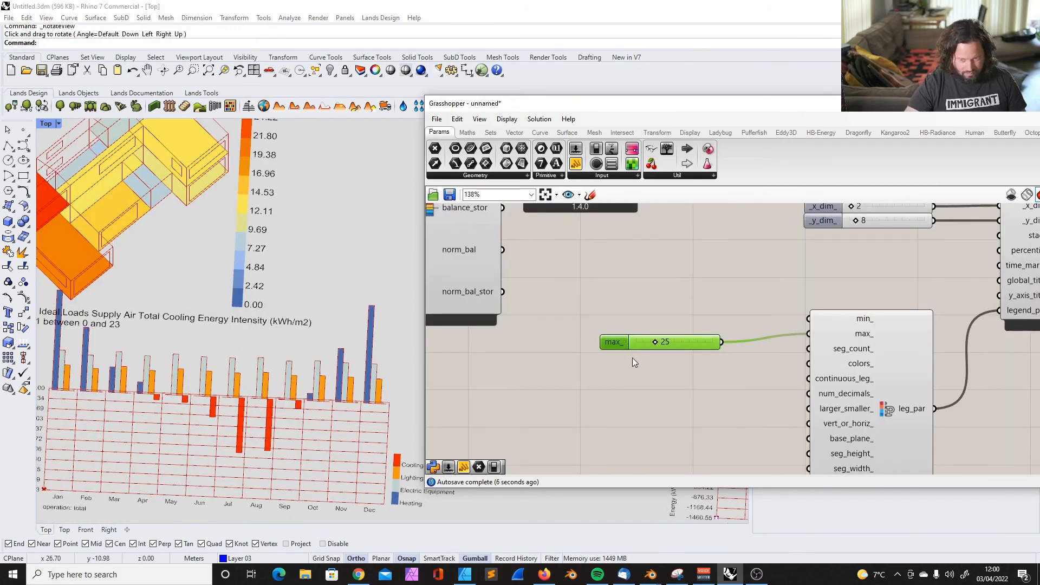
pyautogui.scroll(-3, 627, 352)
pyautogui.scroll(3, 613, 334)
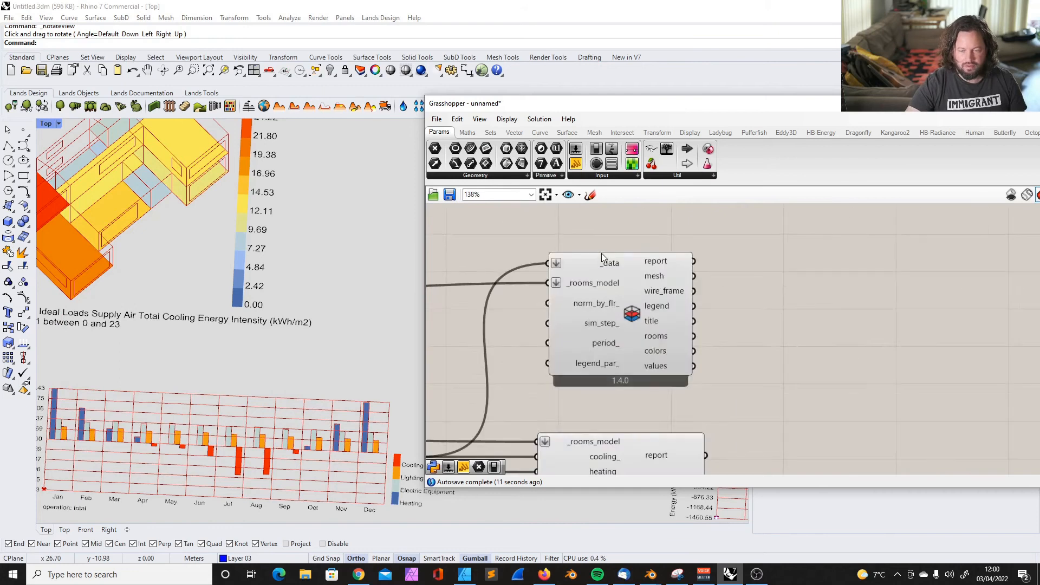
pyautogui.scroll(-5, 603, 257)
pyautogui.moveTo(765, 405); pyautogui.dragTo(561, 244)
pyautogui.scroll(7, 561, 245)
pyautogui.moveTo(704, 323); pyautogui.dragTo(726, 238)
pyautogui.moveTo(609, 283); pyautogui.dragTo(701, 337)
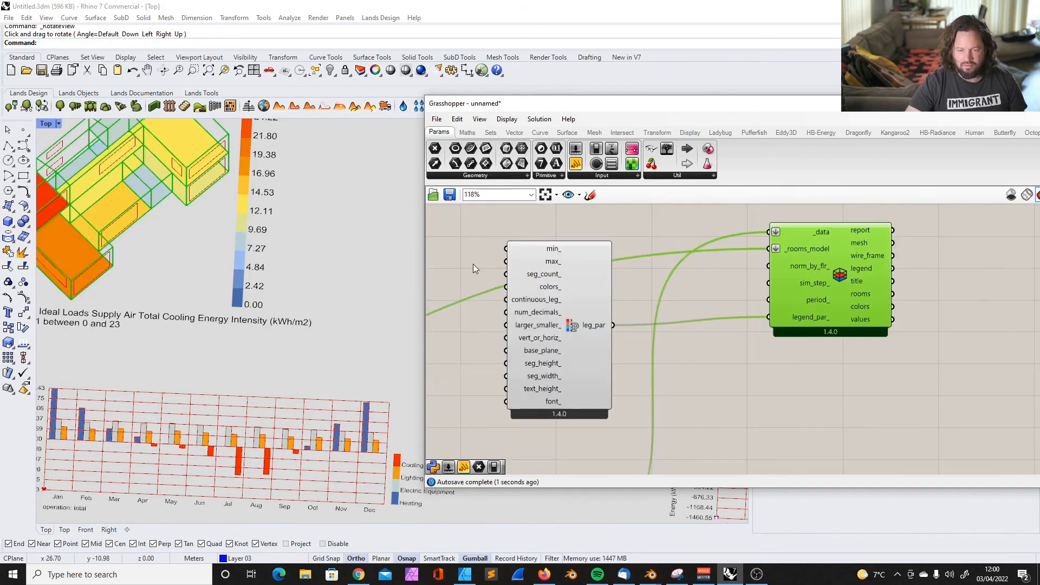
pyautogui.moveTo(575, 279); pyautogui.dragTo(620, 286)
# Add a number slider set to 25 and connect it to max_ of the room-colouring legend parameters
pyautogui.doubleClick(490, 243)
pyautogui.write('25')
pyautogui.press('Return')
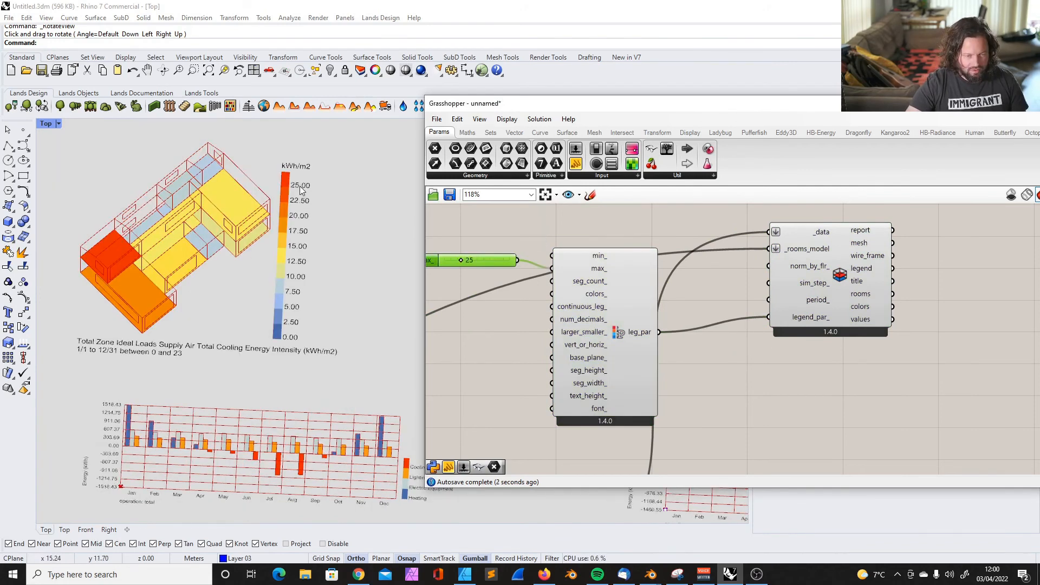
pyautogui.moveTo(280, 272); pyautogui.dragTo(291, 266, button='right')
pyautogui.moveTo(497, 264); pyautogui.dragTo(218, 276)
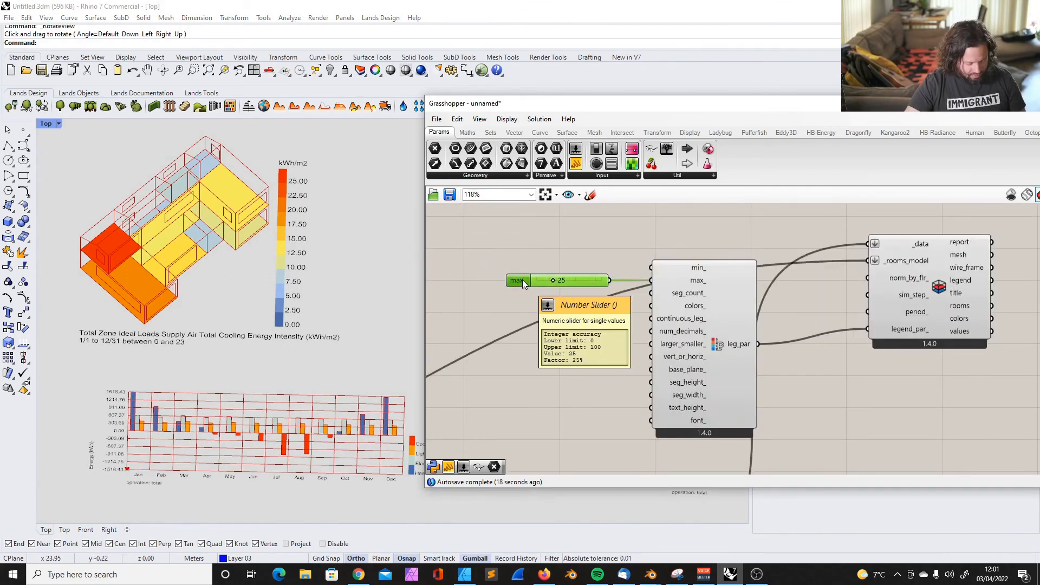
# Copy the max_ slider and its legend parameters over to the other simulation's group of result components
pyautogui.scroll(-7, 582, 354)
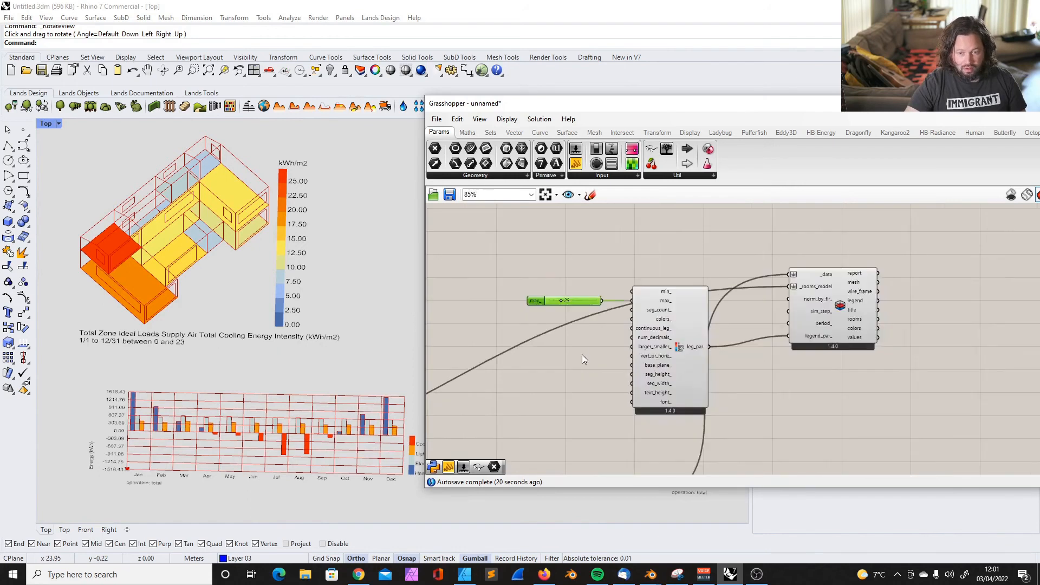
pyautogui.scroll(6, 662, 326)
pyautogui.click(542, 352)
pyautogui.scroll(-4, 625, 333)
pyautogui.scroll(3, 509, 343)
pyautogui.keyDown('shift'); pyautogui.click(509, 341); pyautogui.keyUp('shift')
pyautogui.scroll(-6, 516, 369)
pyautogui.scroll(-4, 523, 400)
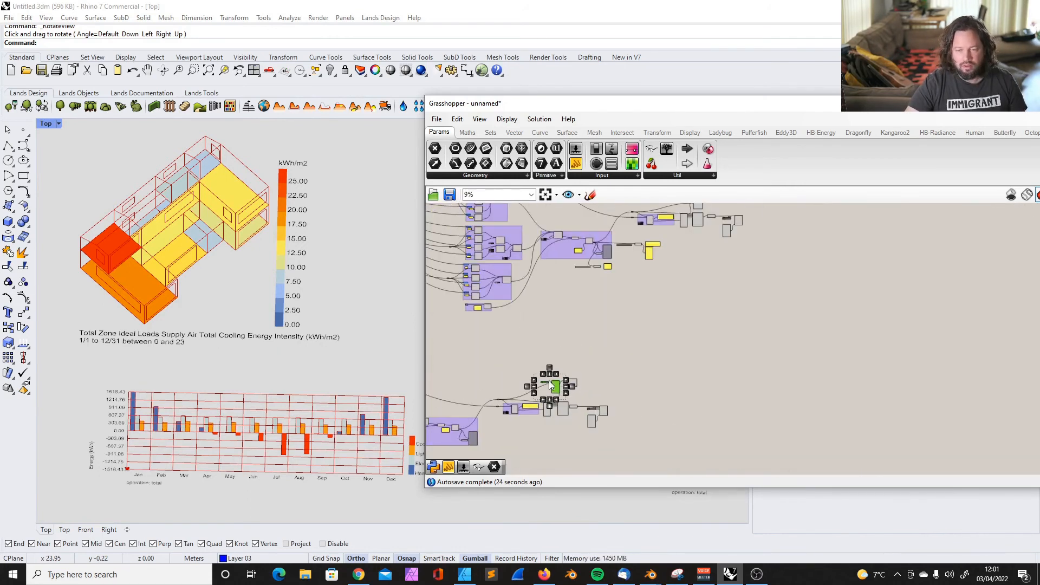
pyautogui.moveTo(559, 387); pyautogui.dragTo(697, 254)
pyautogui.scroll(4, 750, 222)
pyautogui.moveTo(731, 270); pyautogui.dragTo(775, 345, button='right')
pyautogui.scroll(2, 641, 259)
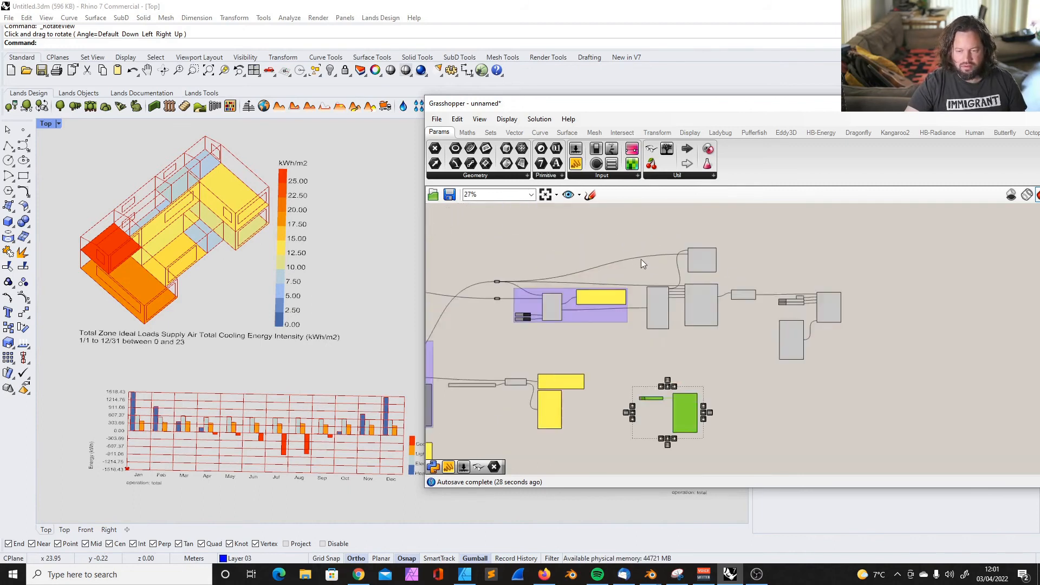
# Position the copied slider and legend parameters above the second room-colouring component and connect leg_par to its legend_par_ input
pyautogui.scroll(2, 641, 259)
pyautogui.scroll(-2, 710, 454)
pyautogui.moveTo(698, 445); pyautogui.dragTo(680, 249)
pyautogui.scroll(2, 685, 252)
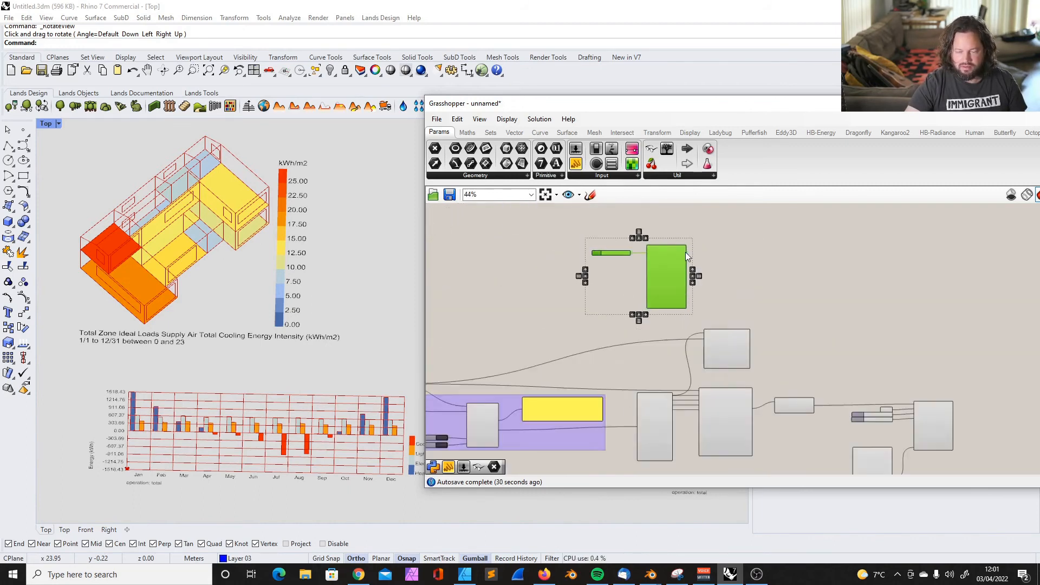
pyautogui.scroll(3, 686, 255)
# Move the Grasshopper window aside and compare the two cooling energy intensity maps on their matching legend range
pyautogui.moveTo(543, 106); pyautogui.dragTo(685, 105)
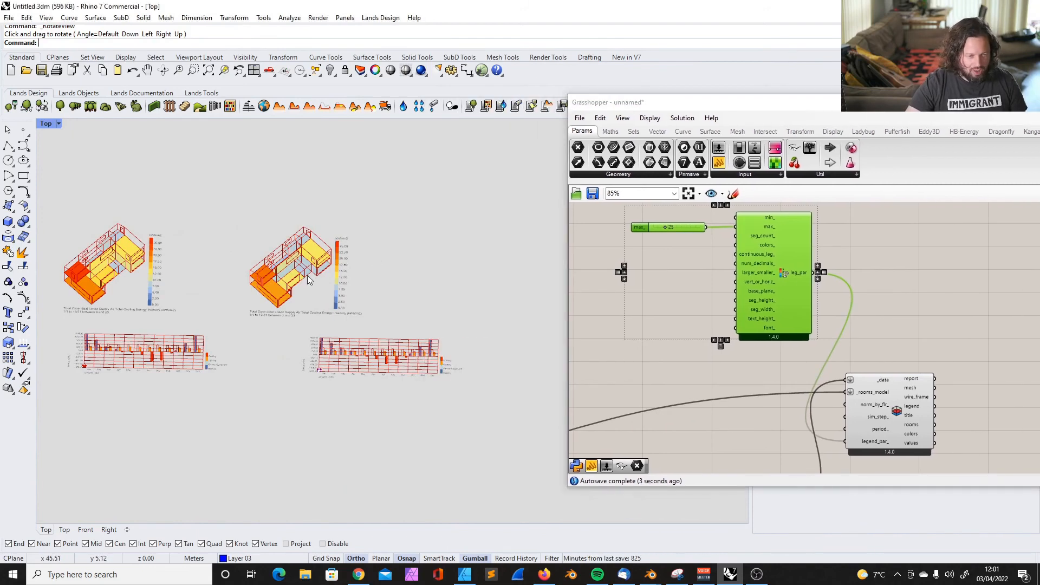
pyautogui.moveTo(309, 277); pyautogui.dragTo(308, 294, button='right')
pyautogui.scroll(2, 257, 322)
pyautogui.moveTo(258, 324); pyautogui.dragTo(314, 343, button='right')
pyautogui.scroll(6, 110, 292)
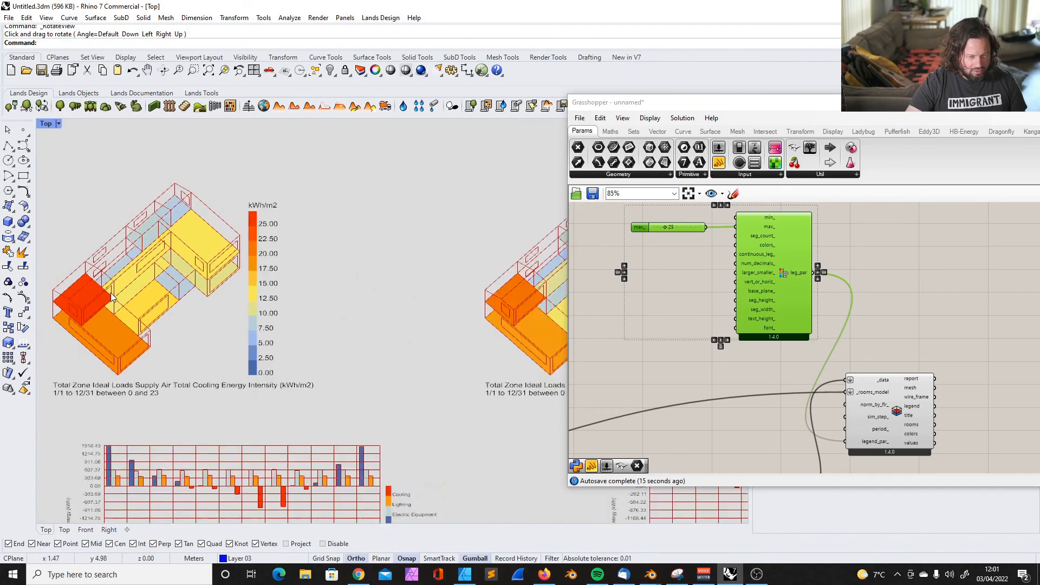
pyautogui.scroll(-4, 111, 301)
pyautogui.scroll(-5, 151, 313)
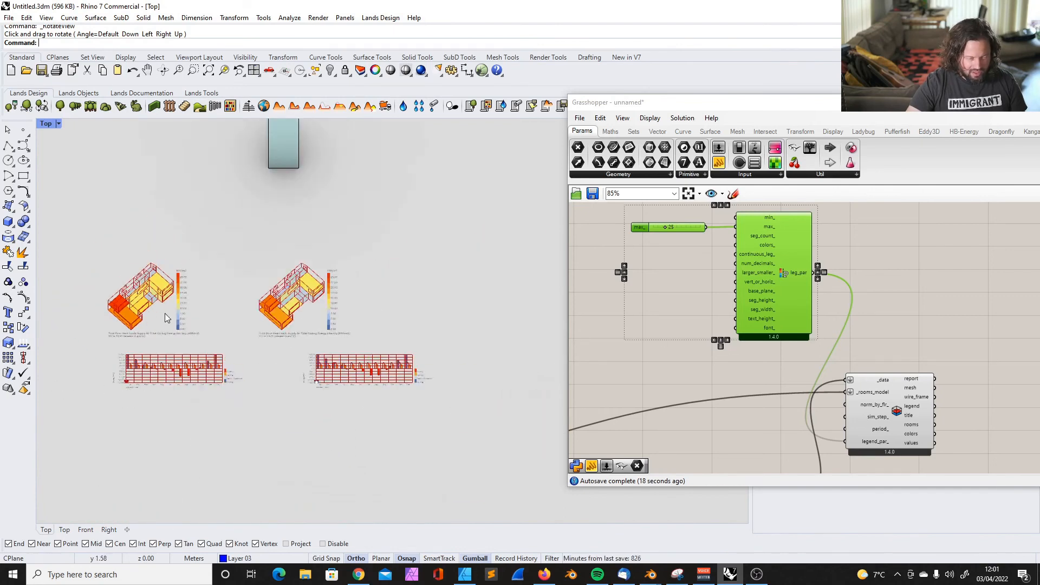
pyautogui.scroll(5, 352, 313)
pyautogui.keyDown('ctrl'); pyautogui.keyDown('shift'); pyautogui.moveTo(235, 323); pyautogui.dragTo(234, 318, button='right'); pyautogui.keyUp('shift'); pyautogui.keyUp('ctrl')
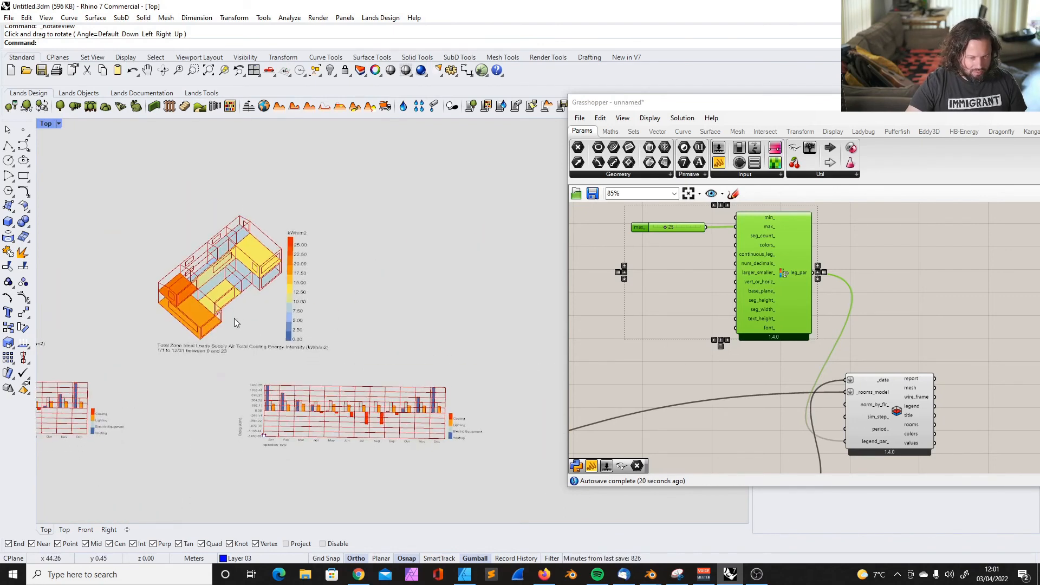
pyautogui.scroll(3, 227, 279)
# Connect the heating output to _data of the room-colouring component in both simulation results, replacing the cooling data
pyautogui.scroll(-2, 303, 274)
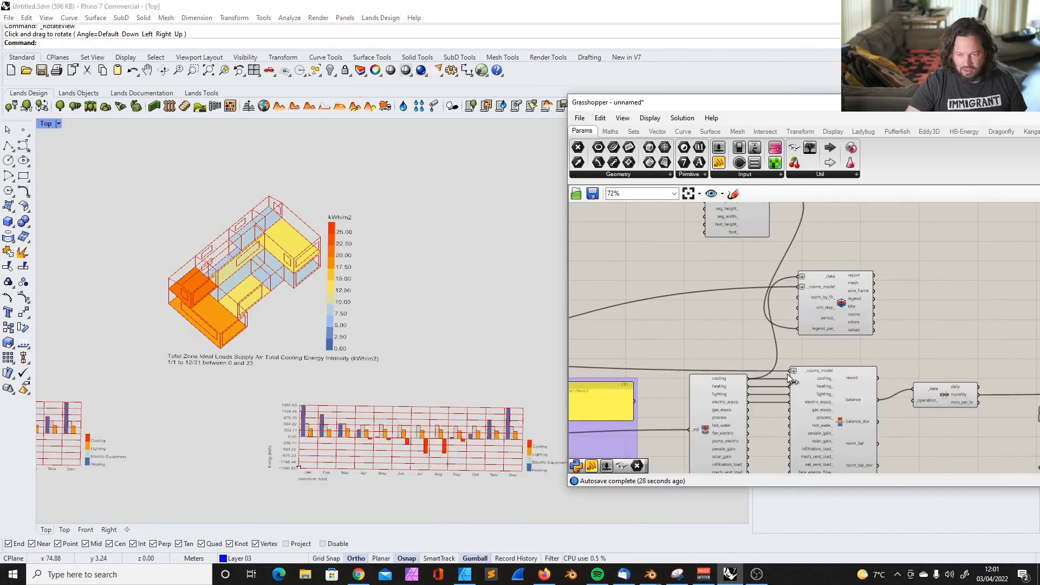
pyautogui.scroll(-1, 760, 393)
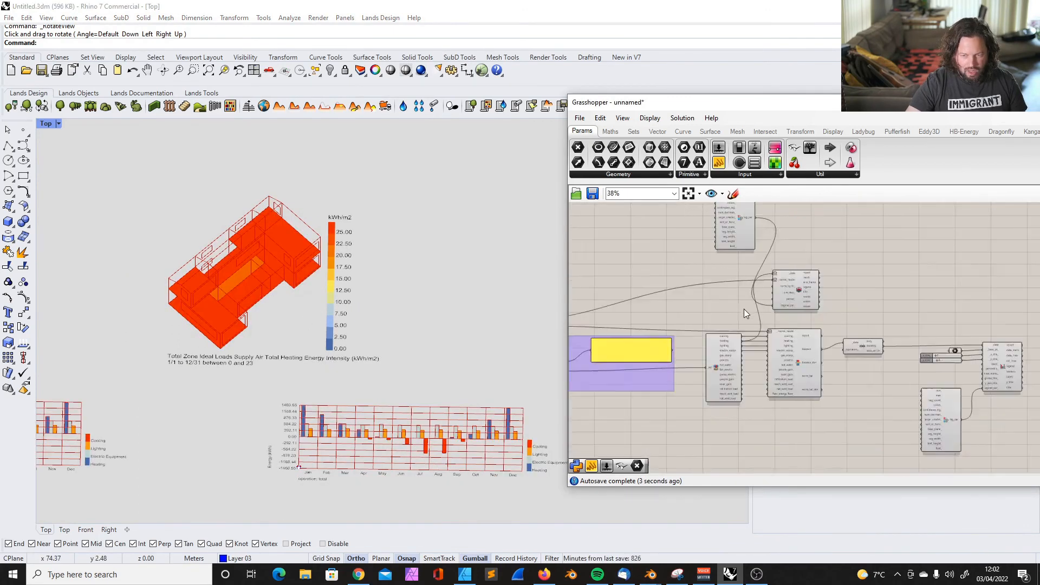
pyautogui.scroll(2, 739, 230)
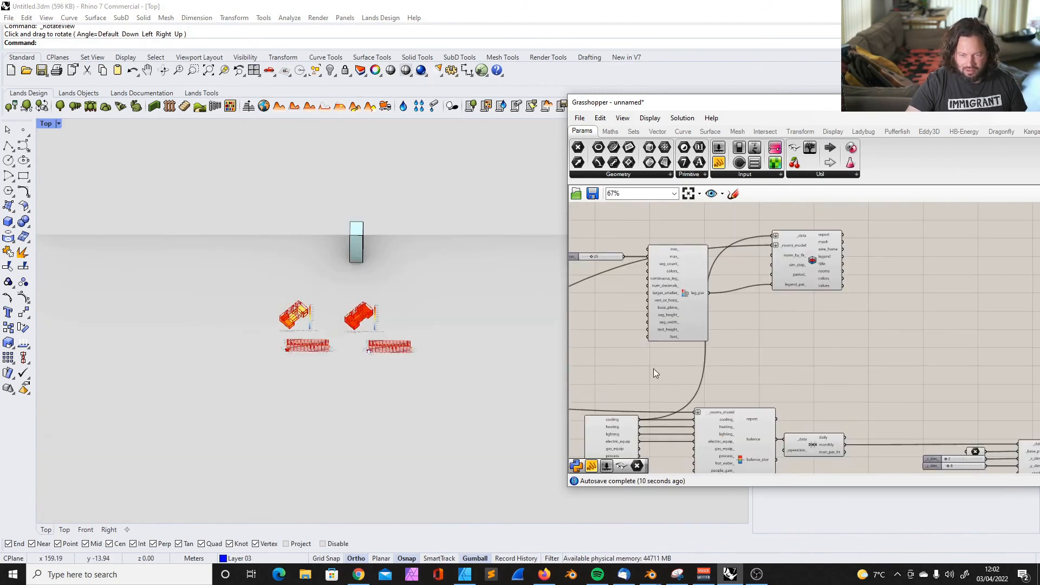
pyautogui.moveTo(639, 427); pyautogui.dragTo(774, 237)
pyautogui.scroll(5, 287, 297)
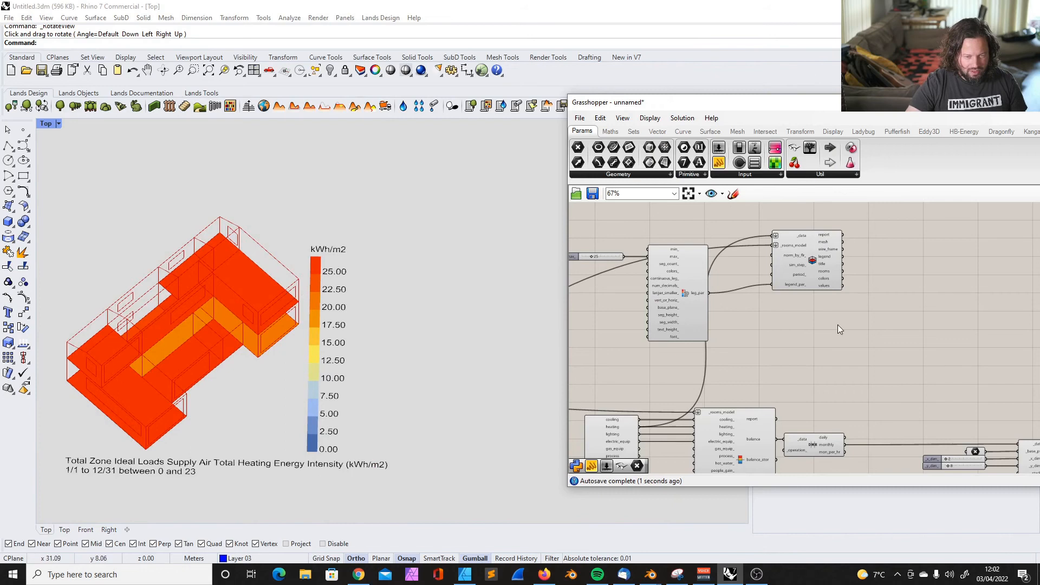
# Set the max_ slider of the first heating map's legend parameters to 60
pyautogui.rightClick(674, 256)
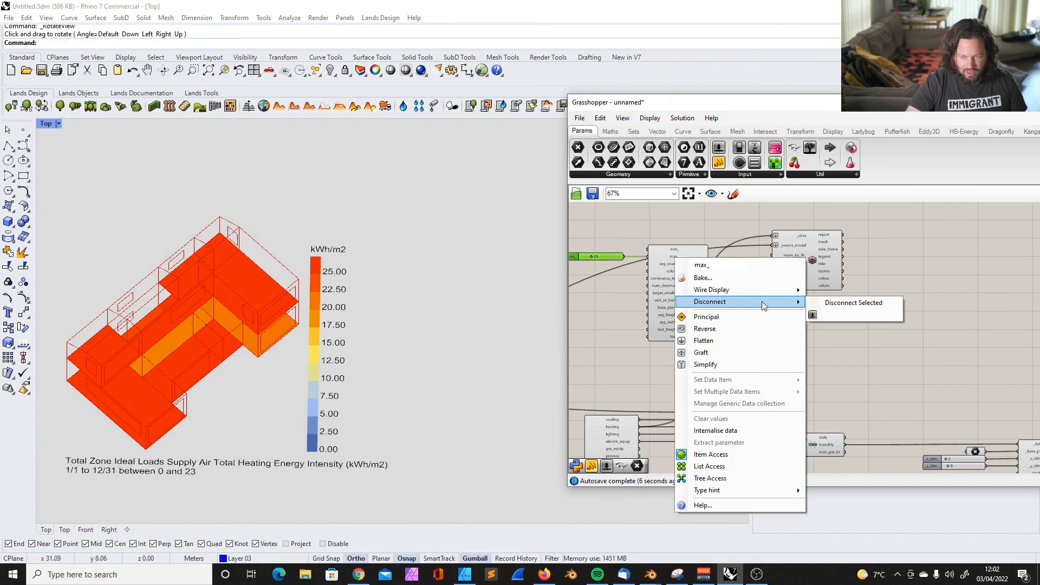
pyautogui.click(834, 311)
pyautogui.moveTo(606, 257); pyautogui.dragTo(623, 258)
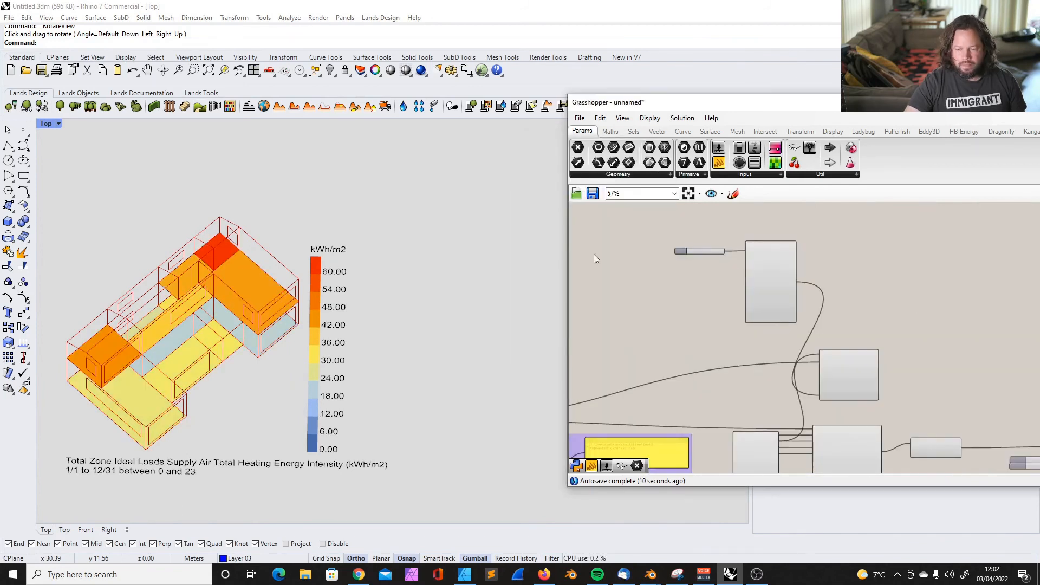
pyautogui.scroll(-5, 85, 295)
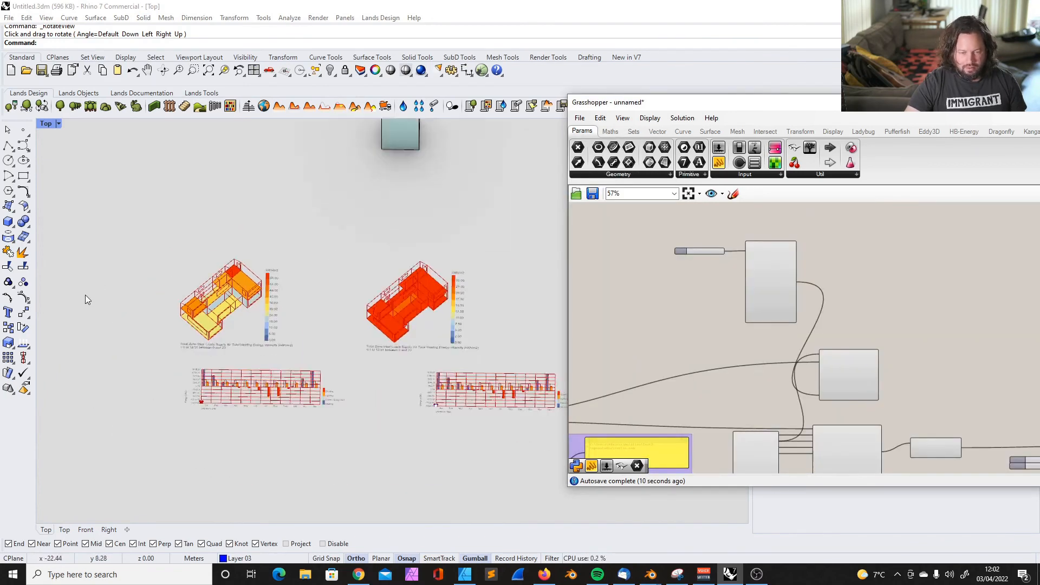
# Set the second heating map's max_ slider to 60 and compare both heating intensity maps
pyautogui.scroll(5, 190, 278)
pyautogui.scroll(2, 190, 277)
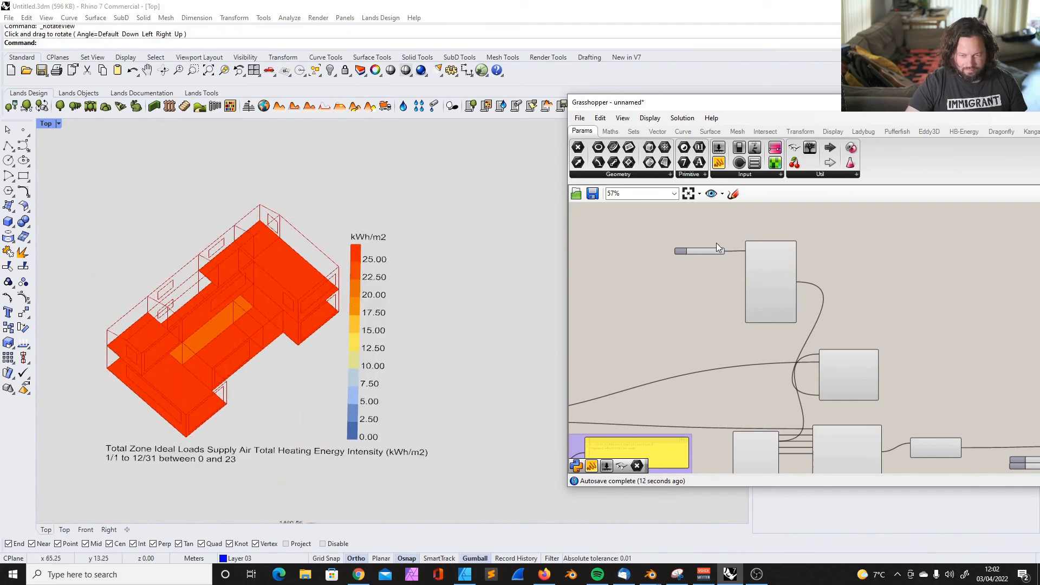
pyautogui.scroll(4, 716, 243)
pyautogui.moveTo(680, 262); pyautogui.dragTo(700, 264)
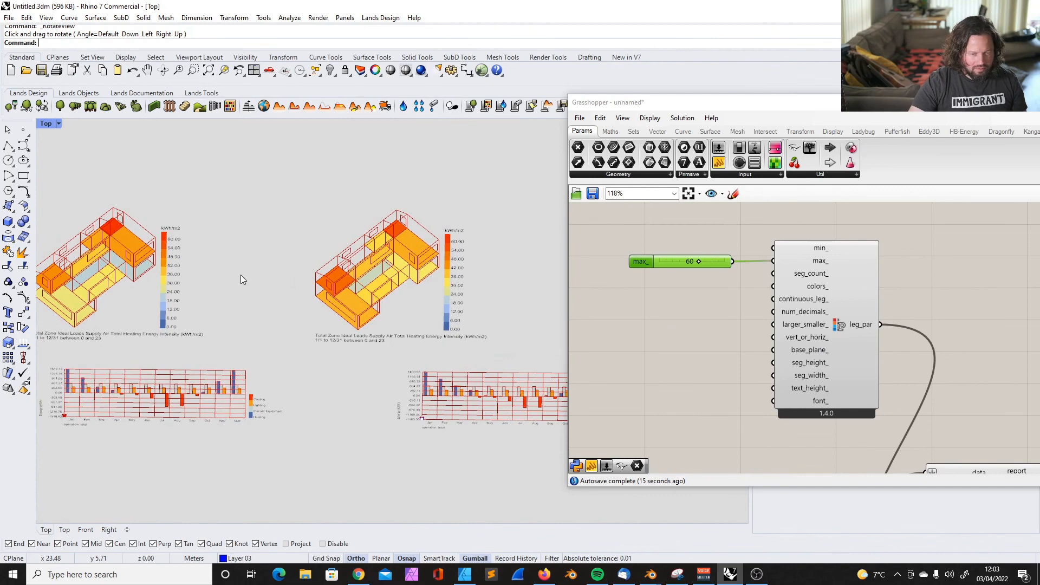
pyautogui.scroll(2, 242, 277)
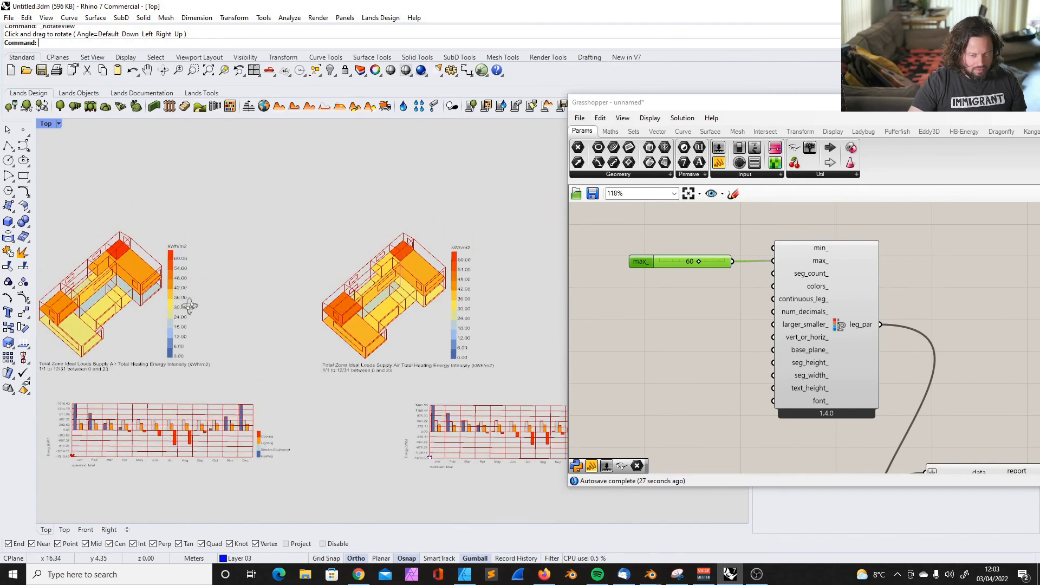
pyautogui.moveTo(189, 306); pyautogui.dragTo(191, 320, button='right')
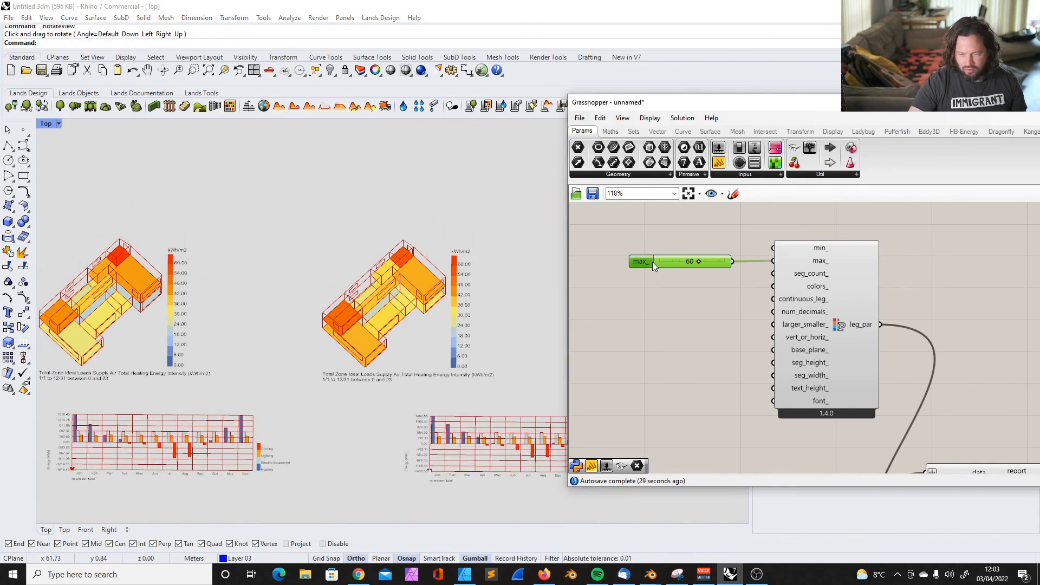
# Move the second map's max_ slider away from its legend parameters and try to disconnect it from max_
pyautogui.moveTo(646, 265); pyautogui.dragTo(632, 275)
pyautogui.rightClick(818, 261)
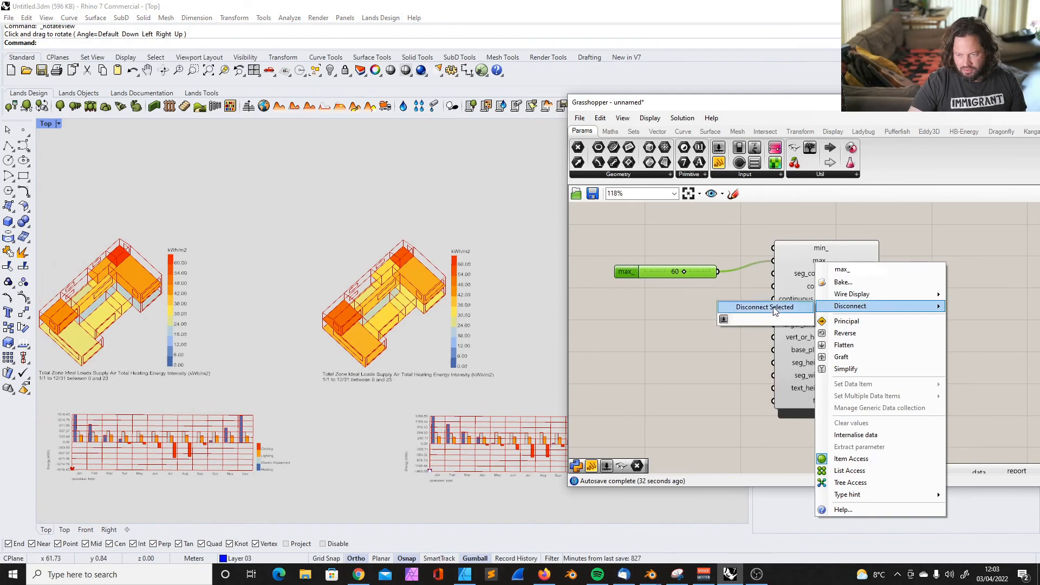
pyautogui.click(796, 308)
pyautogui.moveTo(392, 290); pyautogui.dragTo(392, 271, button='right')
pyautogui.scroll(5, 433, 291)
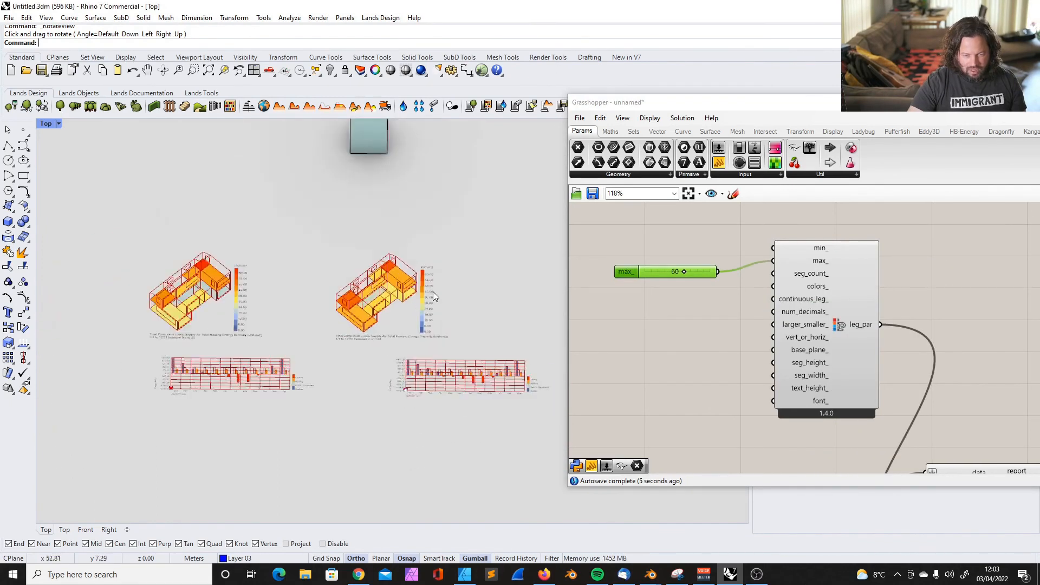
pyautogui.click(714, 322)
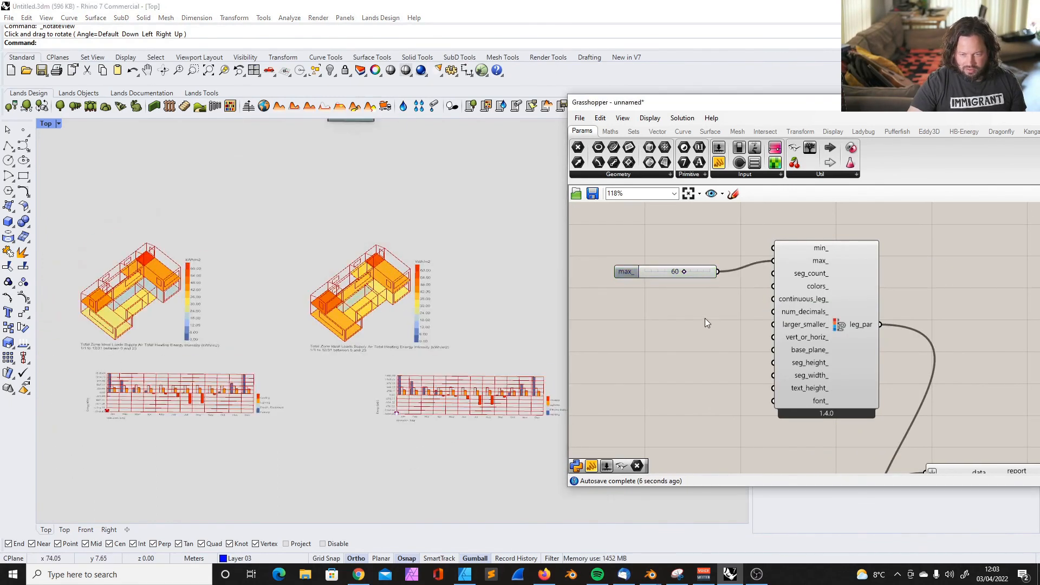
# Place a custom construction set component below the climate-zone one and delete the component with the constr_sets output
pyautogui.scroll(-9, 679, 255)
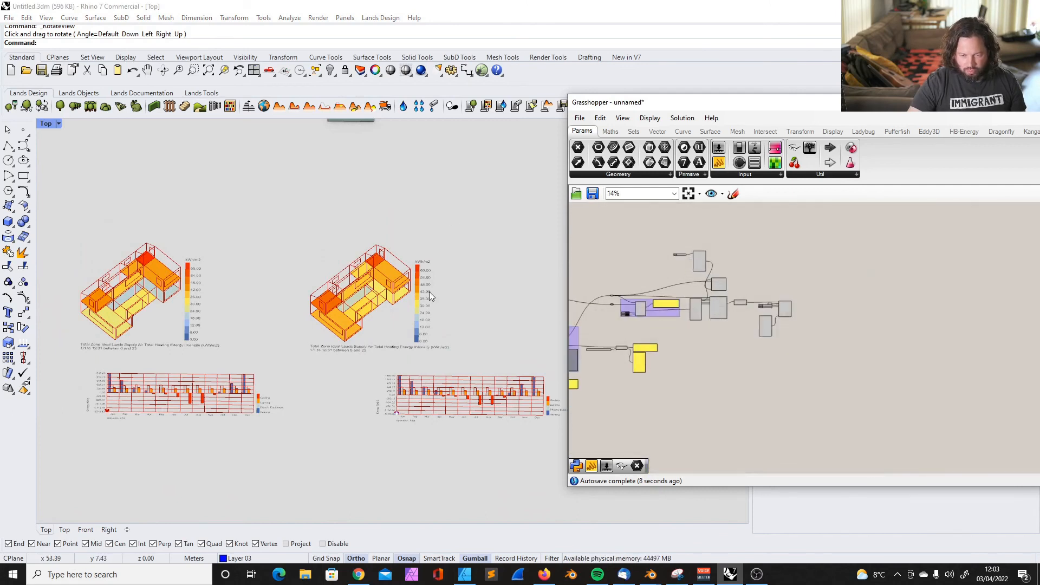
pyautogui.scroll(-7, 304, 264)
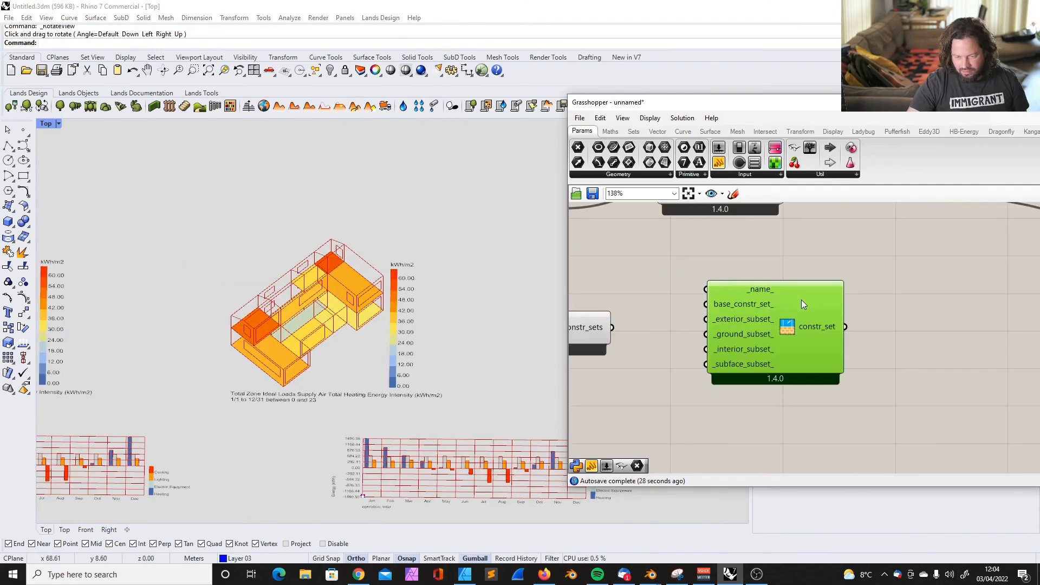
pyautogui.click(686, 315)
pyautogui.press('Delete')
pyautogui.moveTo(961, 295); pyautogui.dragTo(877, 314)
pyautogui.scroll(-2, 777, 285)
pyautogui.click(1018, 500)
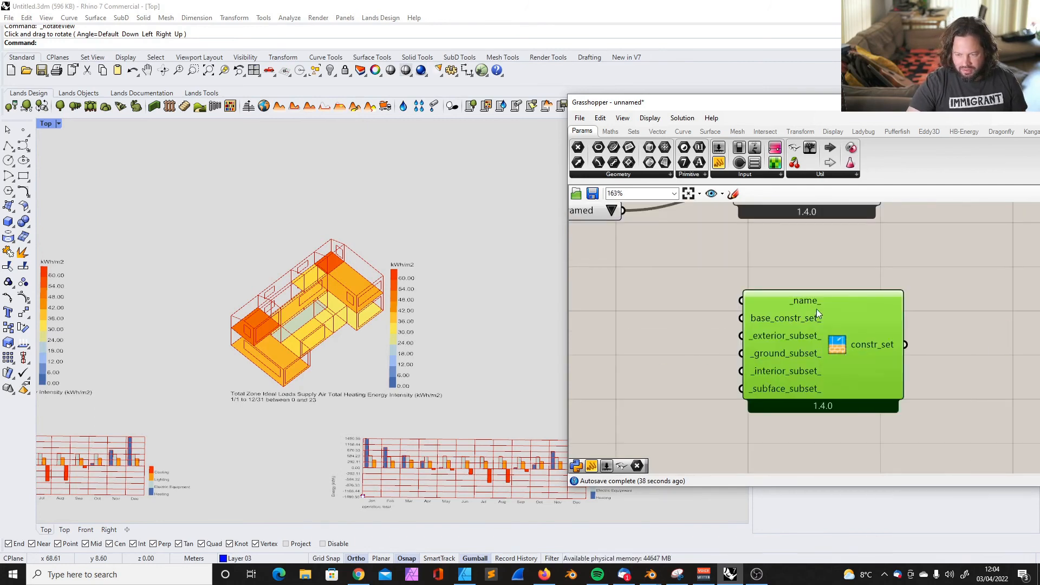
# Add a panel containing Single_Family, connect it to _name_ of the custom construction set and align it with that input
pyautogui.click(719, 162)
pyautogui.write('Singl')
pyautogui.write('e_Family')
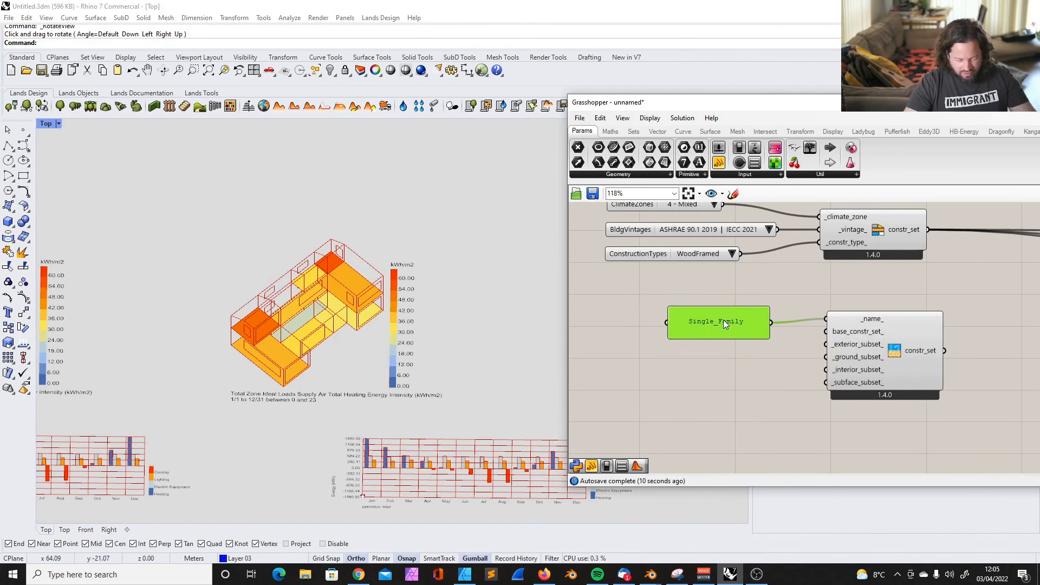
pyautogui.moveTo(723, 319); pyautogui.dragTo(706, 316)
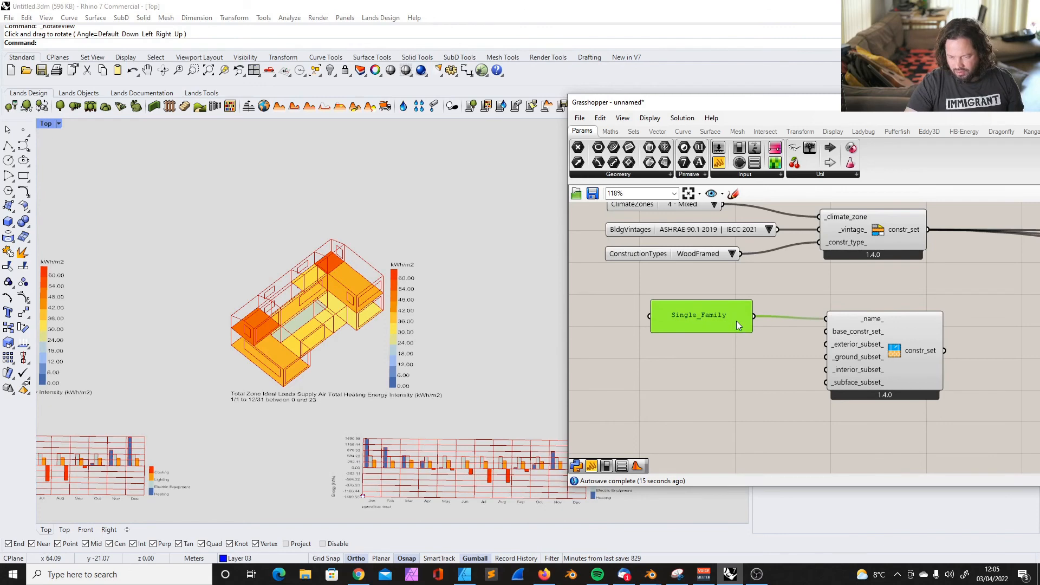
pyautogui.click(727, 345)
pyautogui.click(727, 321)
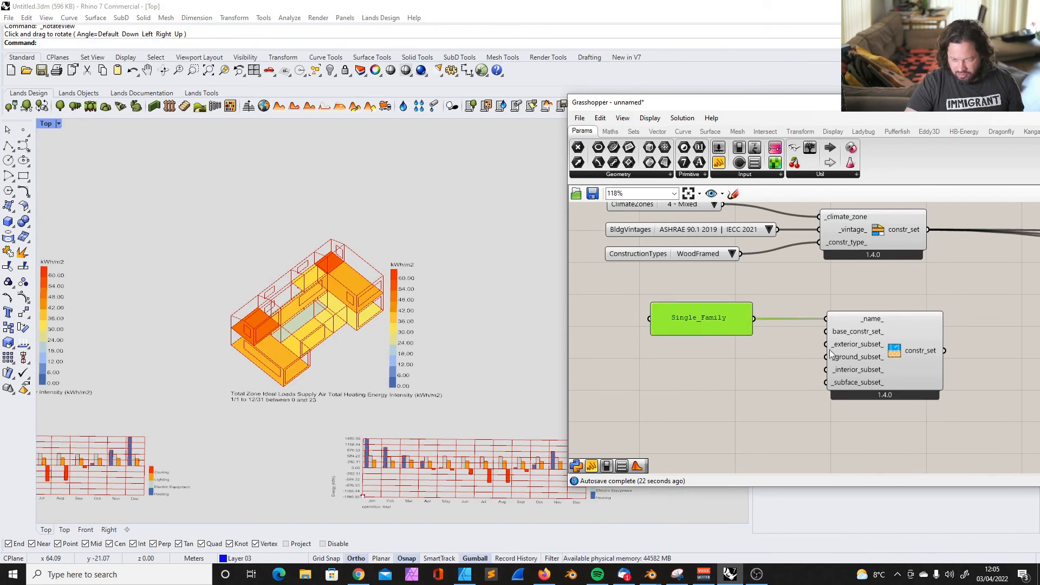
pyautogui.click(801, 347)
# Connect the climate-zone component's constr_set output to base_constr_set_ of the custom construction set
pyautogui.moveTo(927, 229); pyautogui.dragTo(823, 331)
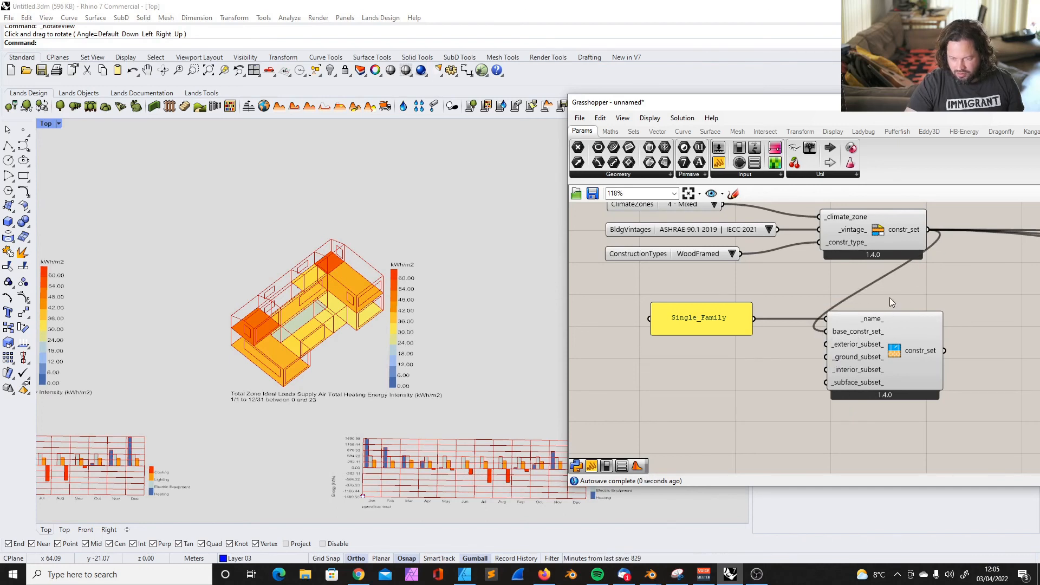
pyautogui.scroll(1, 824, 303)
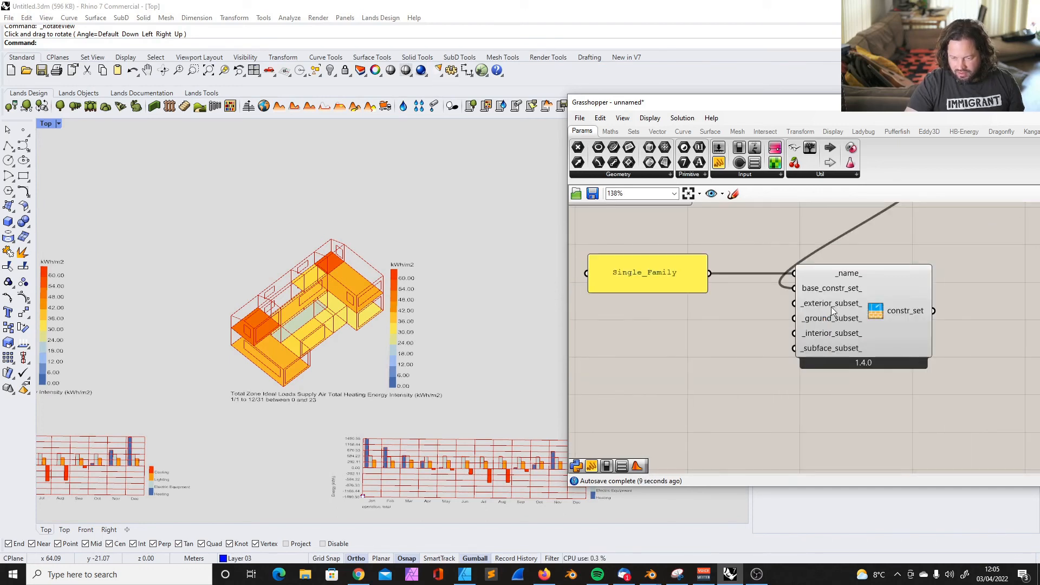
pyautogui.moveTo(834, 307)
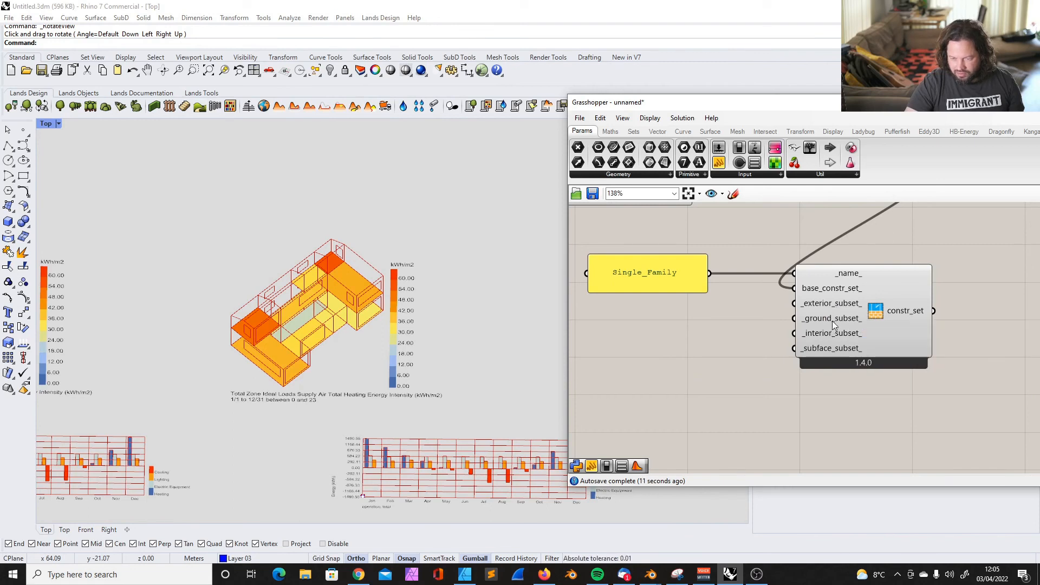
# Place an HB Ground Construction Subset component and connect its ground_set output to _ground_subset_ of the custom construction set
pyautogui.moveTo(827, 340)
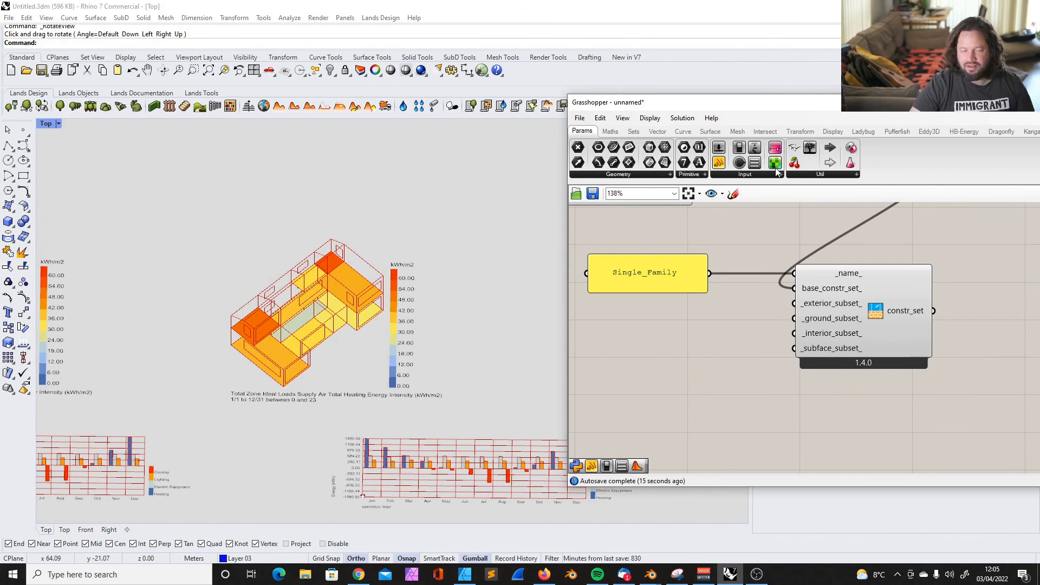
pyautogui.moveTo(781, 104); pyautogui.dragTo(646, 109)
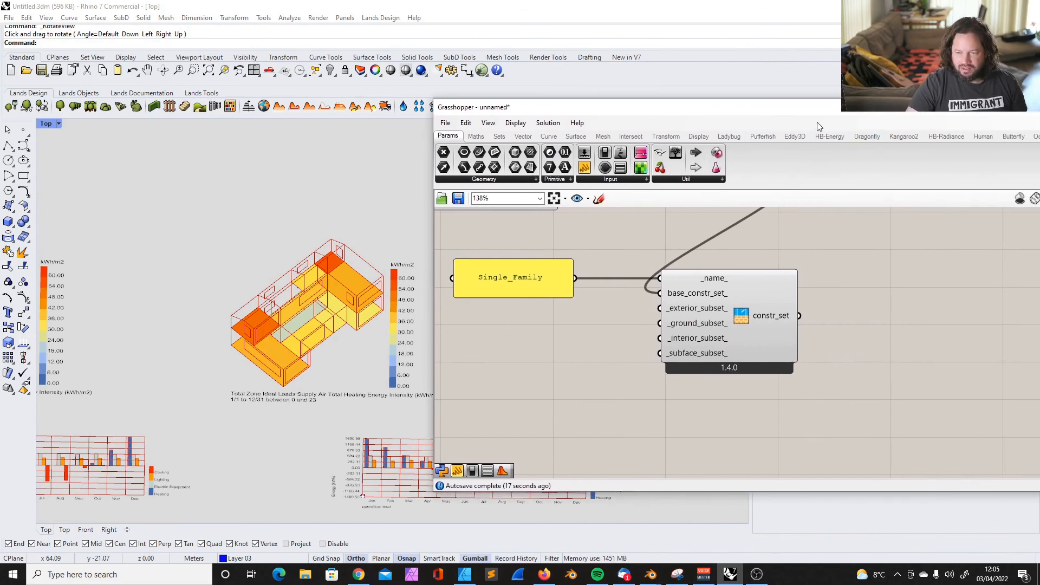
pyautogui.click(823, 139)
pyautogui.click(482, 179)
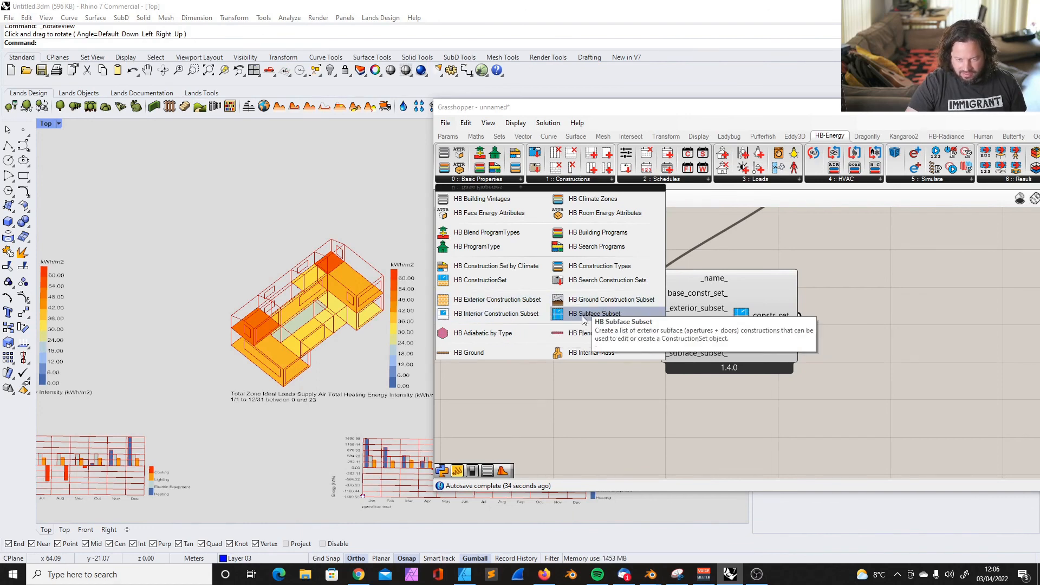
pyautogui.click(621, 301)
pyautogui.click(578, 360)
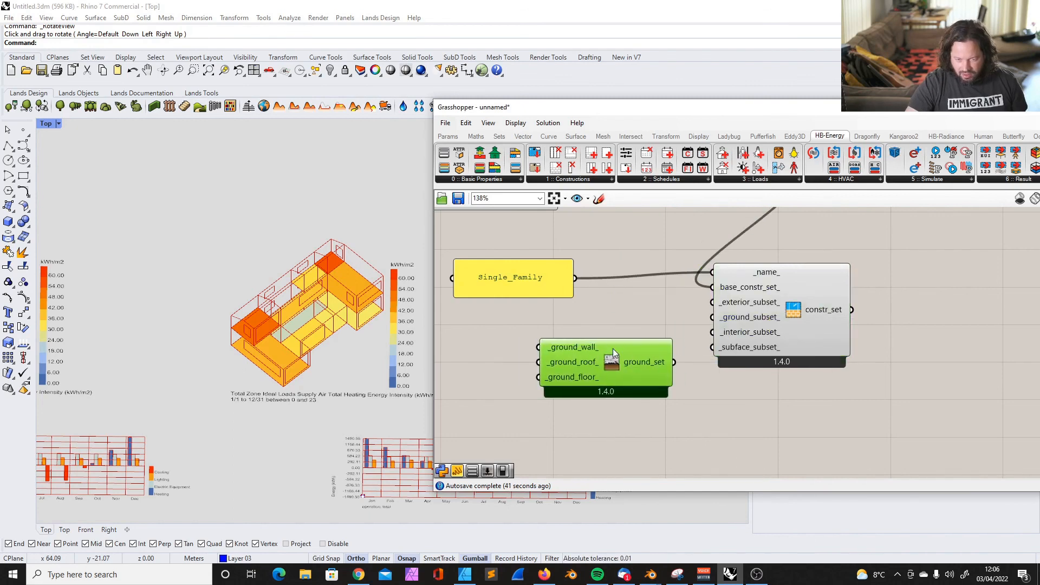
pyautogui.moveTo(613, 349); pyautogui.dragTo(622, 349)
pyautogui.click(599, 314)
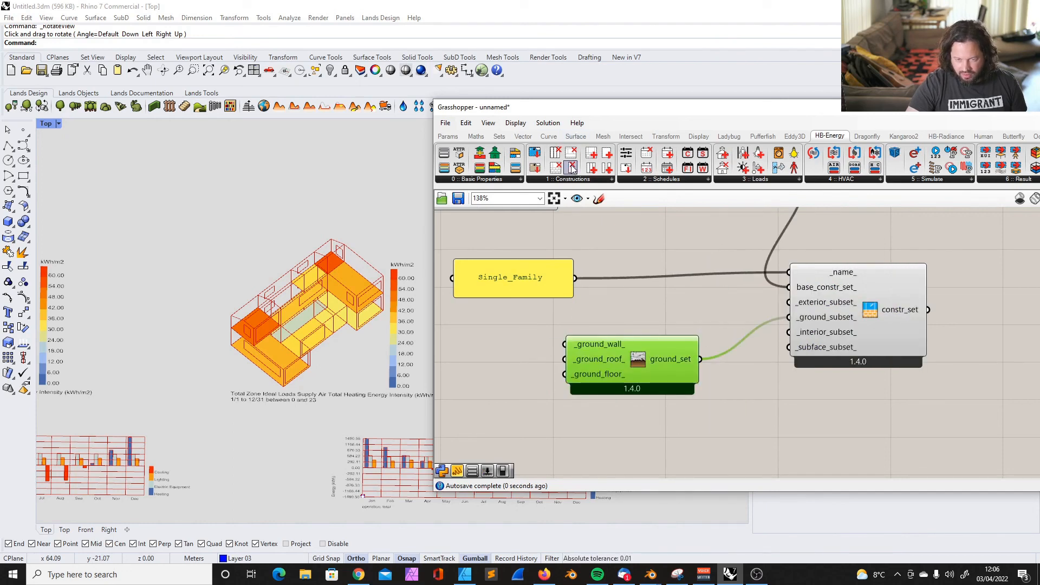
# Place an HB Search Constructions and an HB Search Materials component below the ground construction subset
pyautogui.click(571, 183)
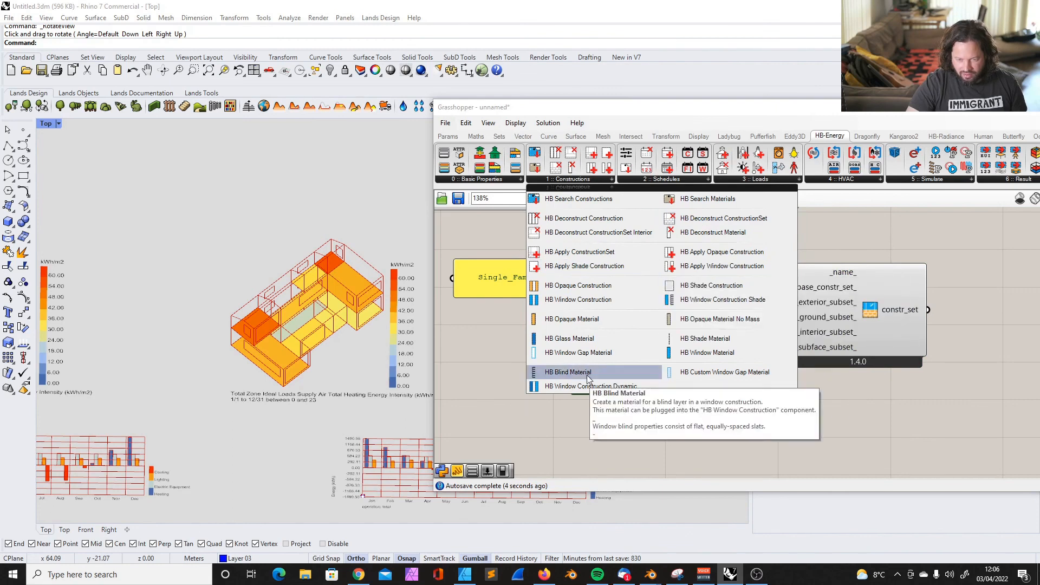
pyautogui.click(463, 376)
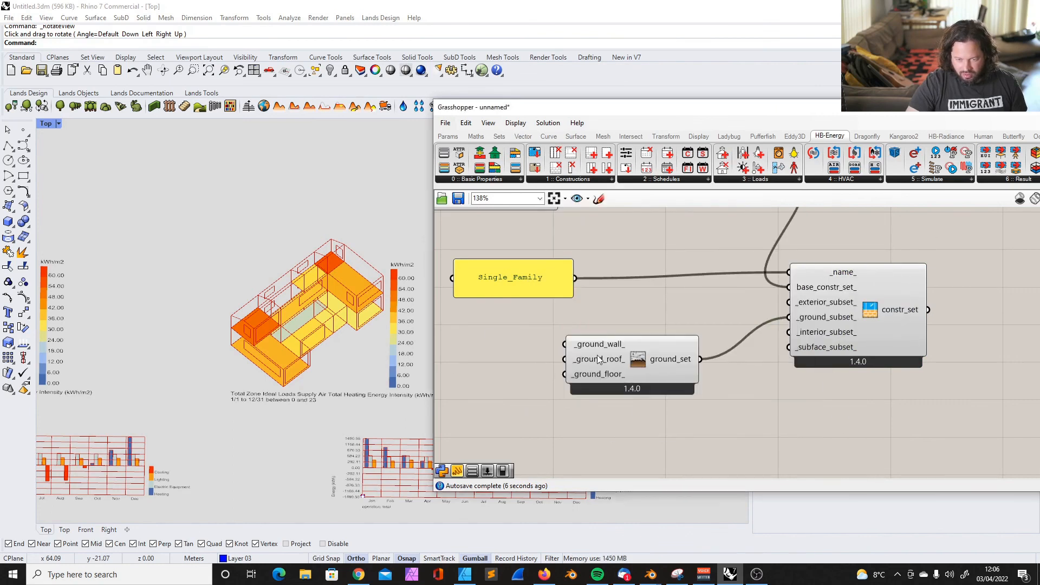
pyautogui.click(573, 179)
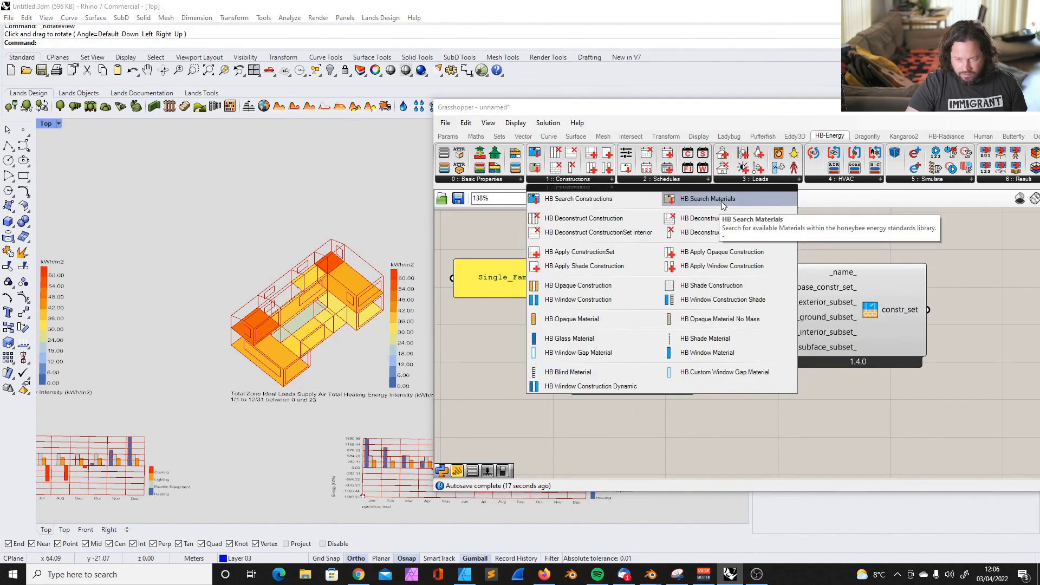
pyautogui.click(581, 198)
pyautogui.scroll(-2, 590, 205)
pyautogui.click(652, 404)
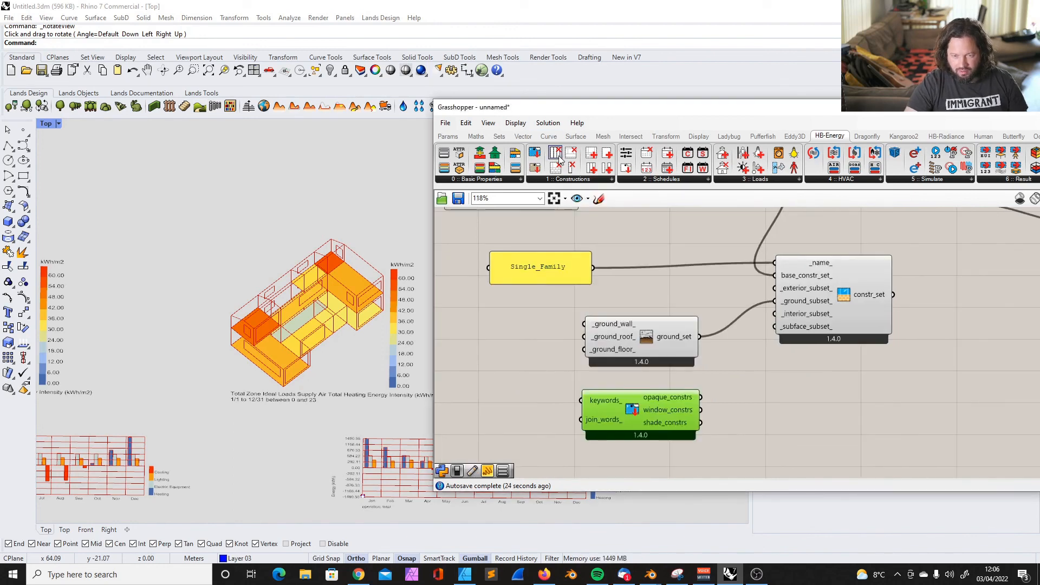
pyautogui.click(573, 180)
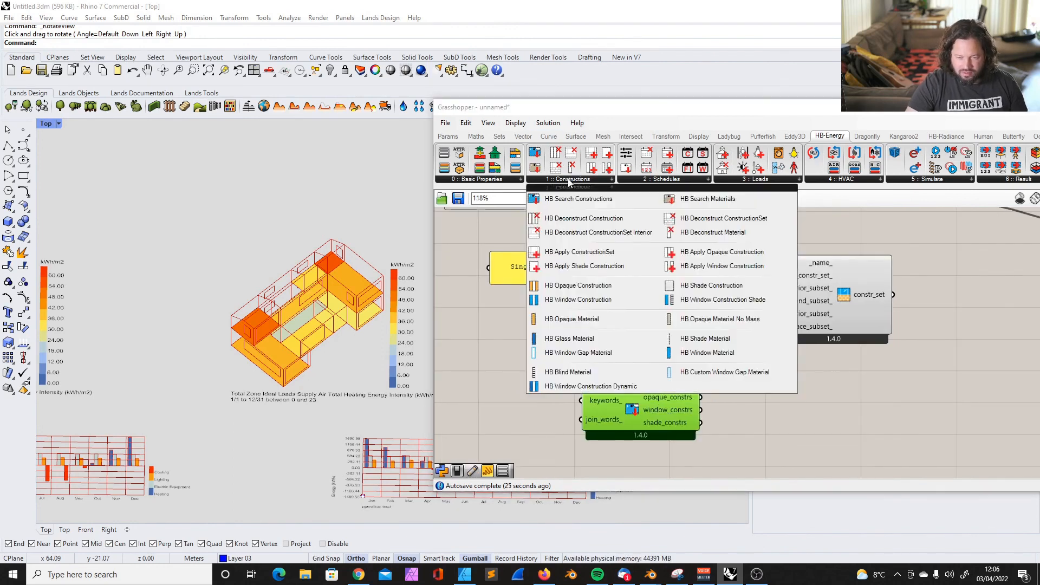
pyautogui.click(704, 198)
pyautogui.scroll(-3, 772, 447)
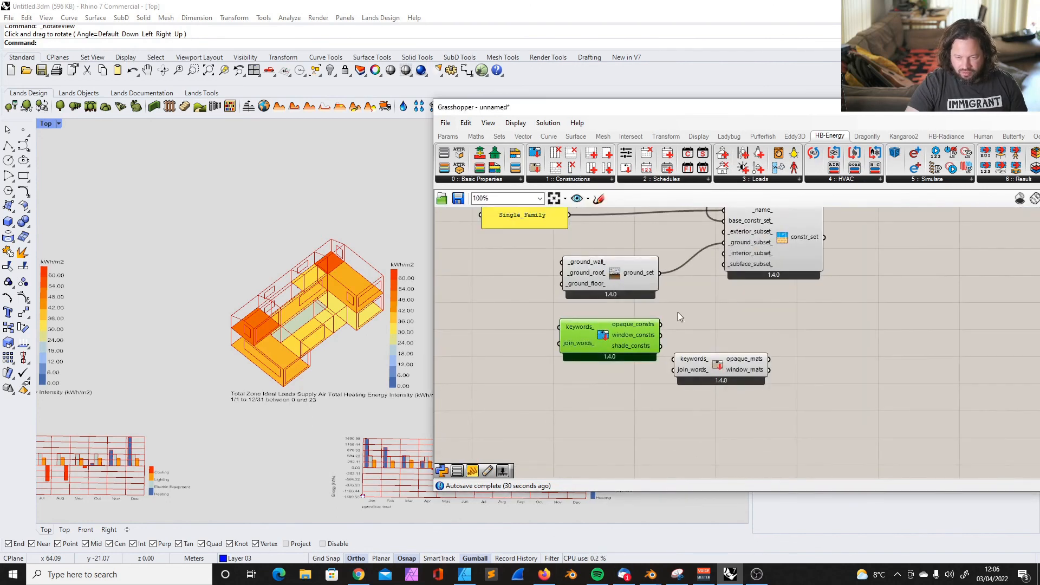
# Delete the construction and material search components along with the ground construction subset
pyautogui.scroll(-1, 666, 306)
pyautogui.moveTo(717, 316); pyautogui.dragTo(549, 393)
pyautogui.press('Delete')
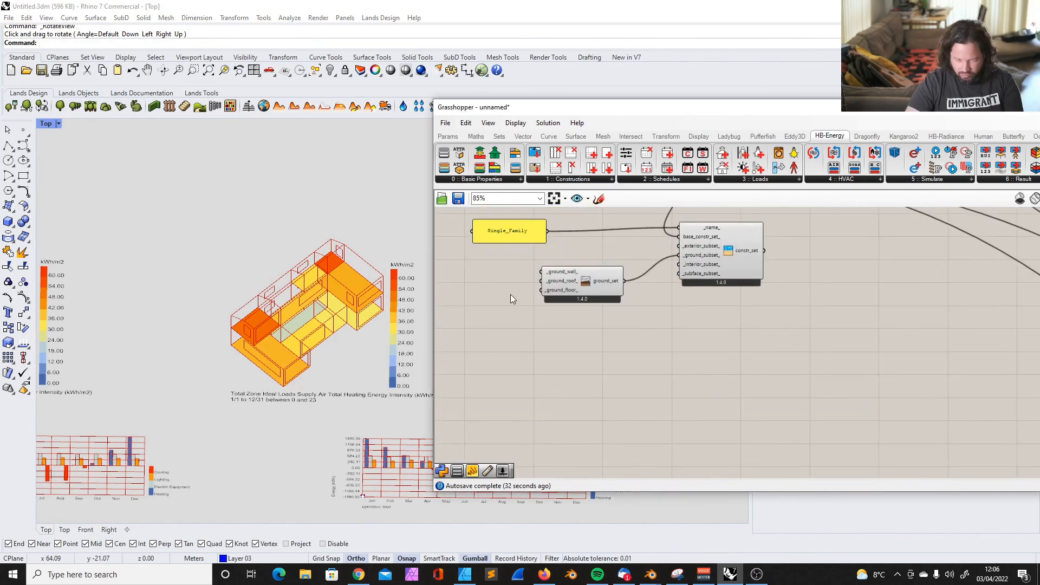
pyautogui.click(586, 271)
pyautogui.press('Delete')
# Examine how the construction set components relate to the room components across the definition
pyautogui.scroll(2, 697, 264)
pyautogui.moveTo(697, 264); pyautogui.dragTo(683, 286)
pyautogui.moveTo(737, 295)
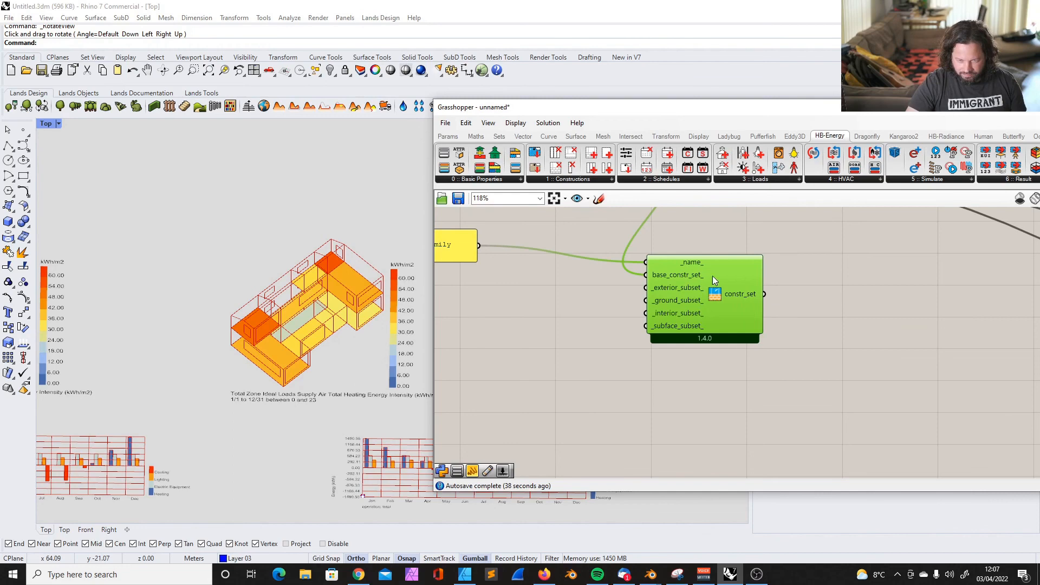
pyautogui.scroll(-10, 645, 287)
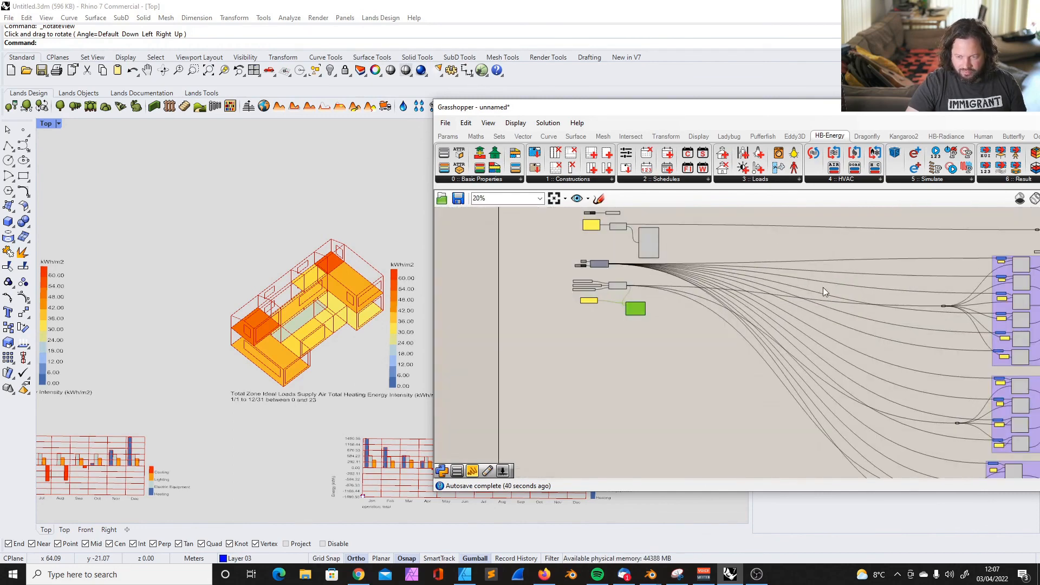
pyautogui.scroll(4, 851, 304)
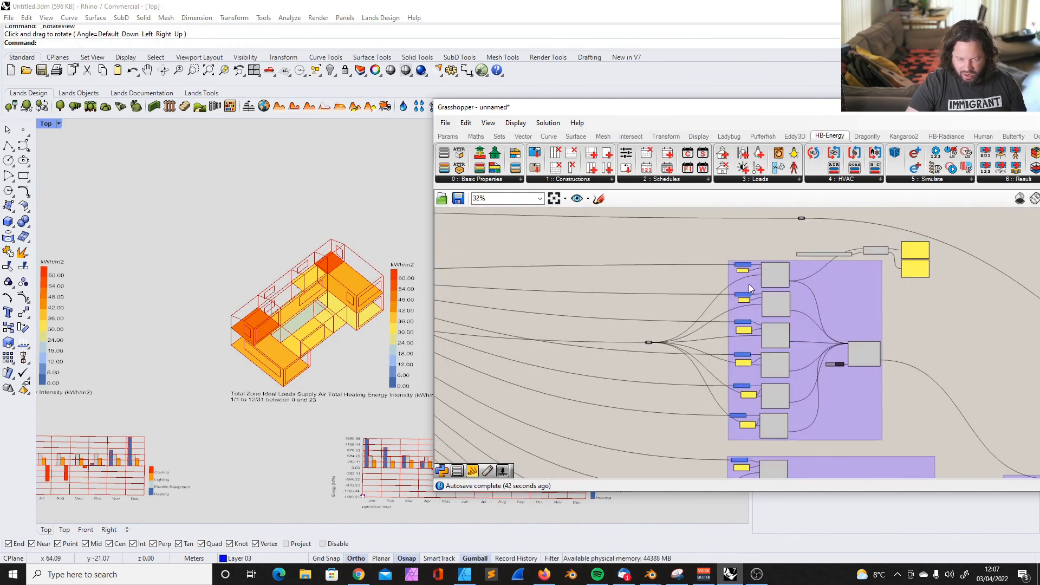
pyautogui.scroll(-6, 669, 293)
pyautogui.scroll(3, 699, 376)
pyautogui.scroll(-4, 716, 358)
pyautogui.scroll(10, 590, 325)
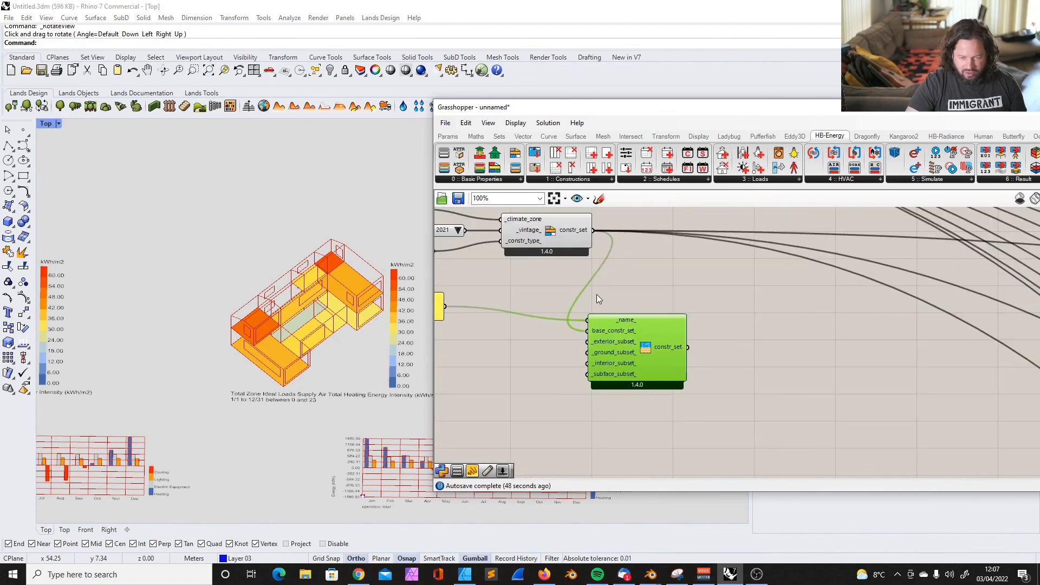
# Delete the custom construction set component and its Single_Family panel, keeping the climate-zone construction set with its three value lists
pyautogui.moveTo(596, 317); pyautogui.dragTo(602, 308)
pyautogui.scroll(-2, 642, 306)
pyautogui.scroll(2, 528, 307)
pyautogui.click(501, 304)
pyautogui.moveTo(502, 304); pyautogui.dragTo(576, 314)
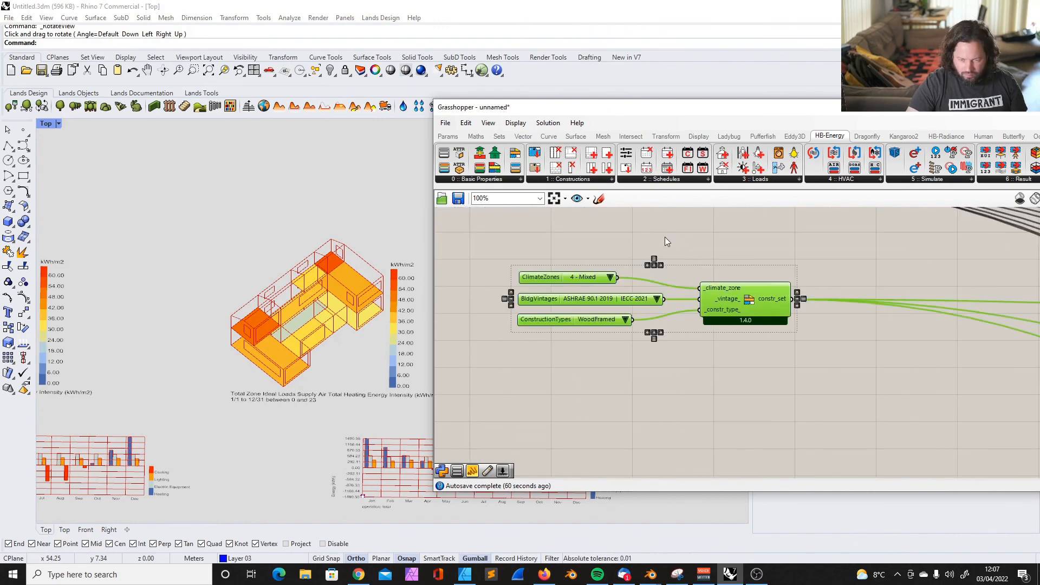
pyautogui.click(531, 269)
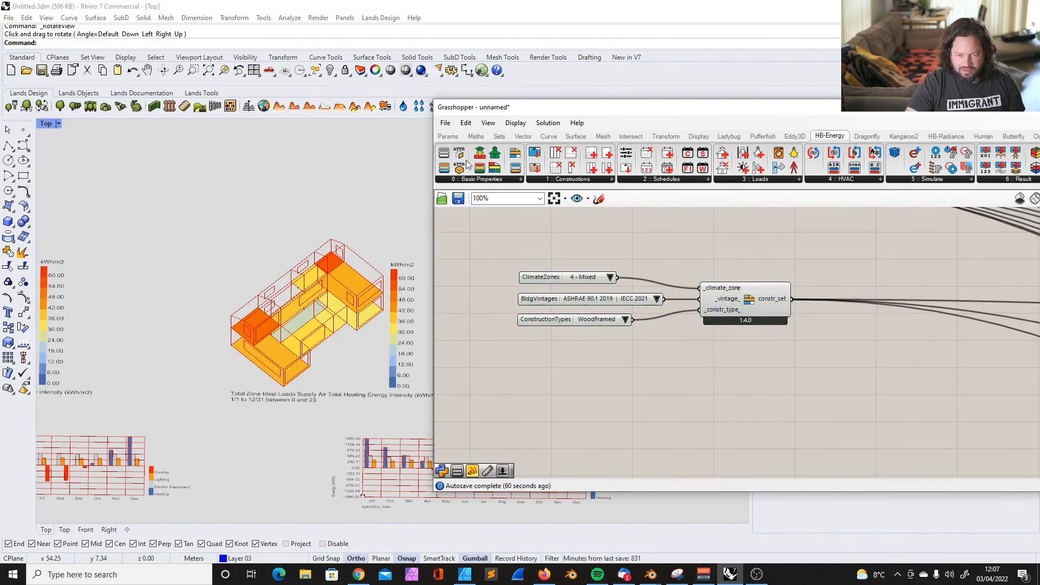